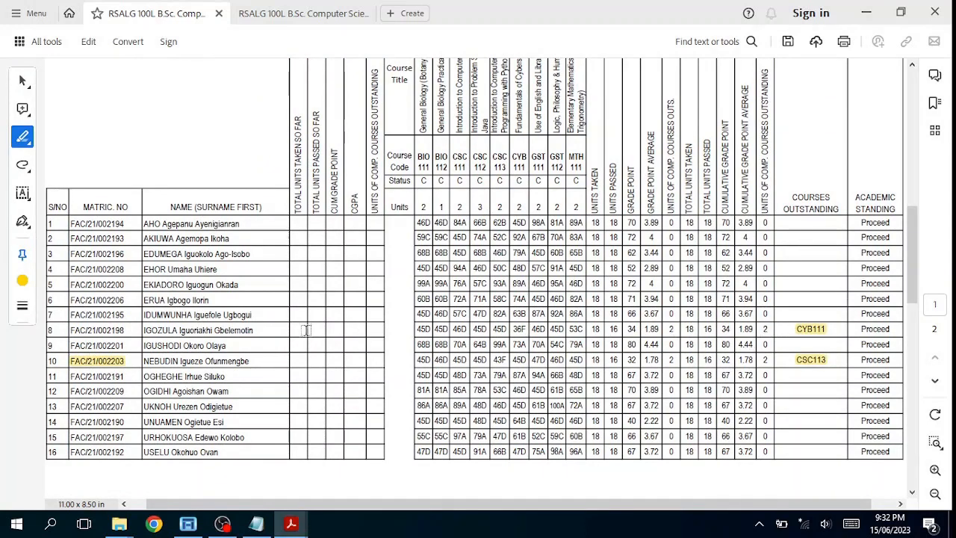
Highlight the eighth student's matric number on the first-semester result sheet, and minimize the sheet
{"action": "left_click_drag", "start_coordinate": [71, 329], "coordinate": [136, 330]}
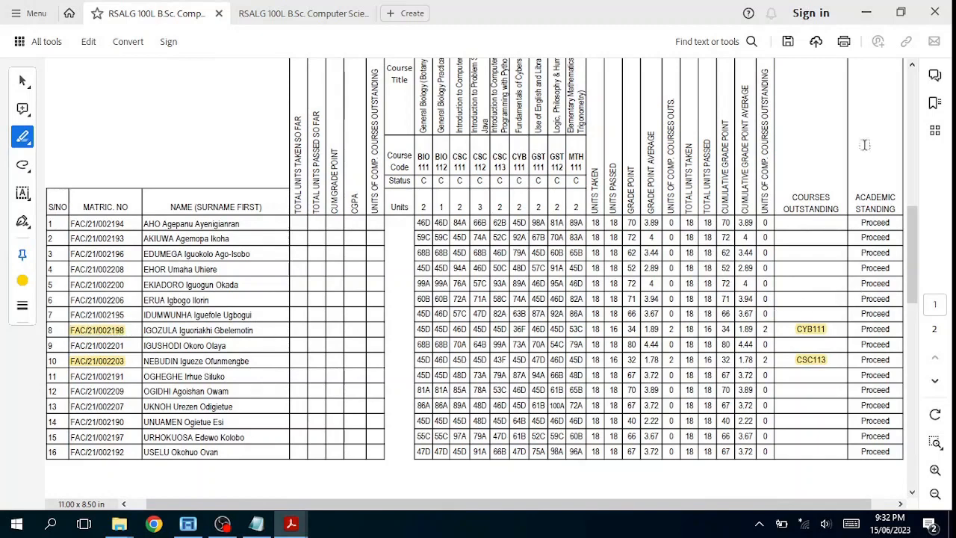
{"action": "left_click", "coordinate": [866, 13]}
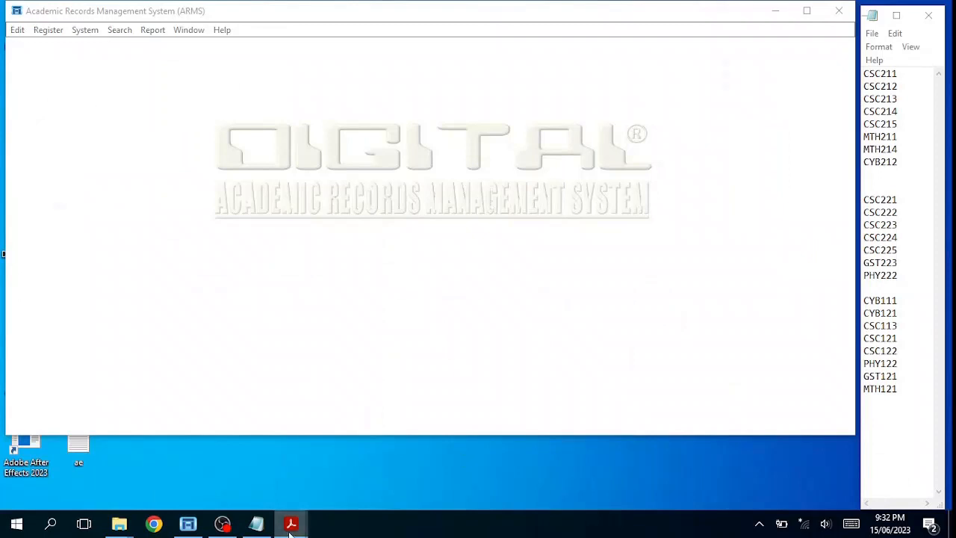
Open the second-semester result sheet and highlight the first student's matric number and outstanding course CSC122
{"action": "mouse_move", "coordinate": [292, 530]}
{"action": "left_click", "coordinate": [366, 460]}
{"action": "scroll", "coordinate": [453, 383], "scroll_direction": "up", "scroll_amount": 4}
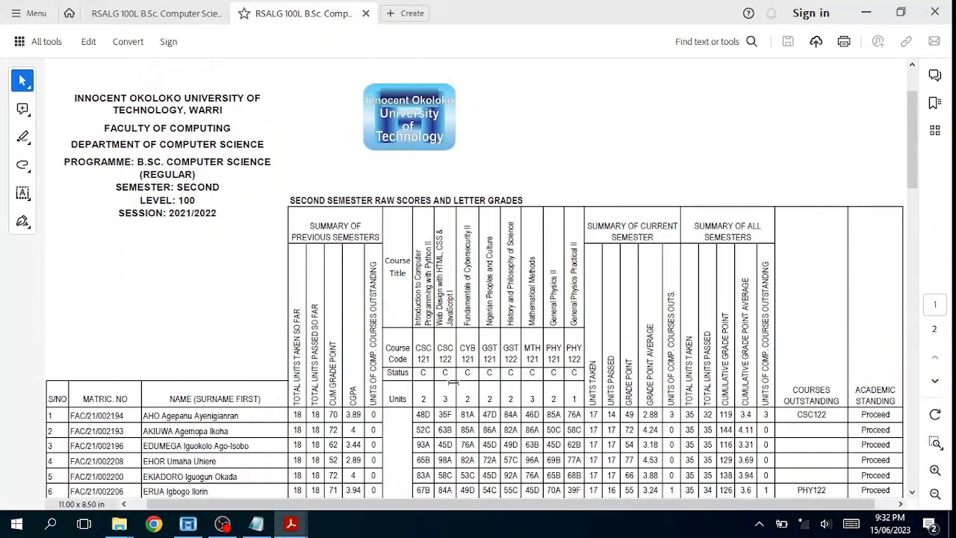
{"action": "scroll", "coordinate": [532, 359], "scroll_direction": "down", "scroll_amount": 1}
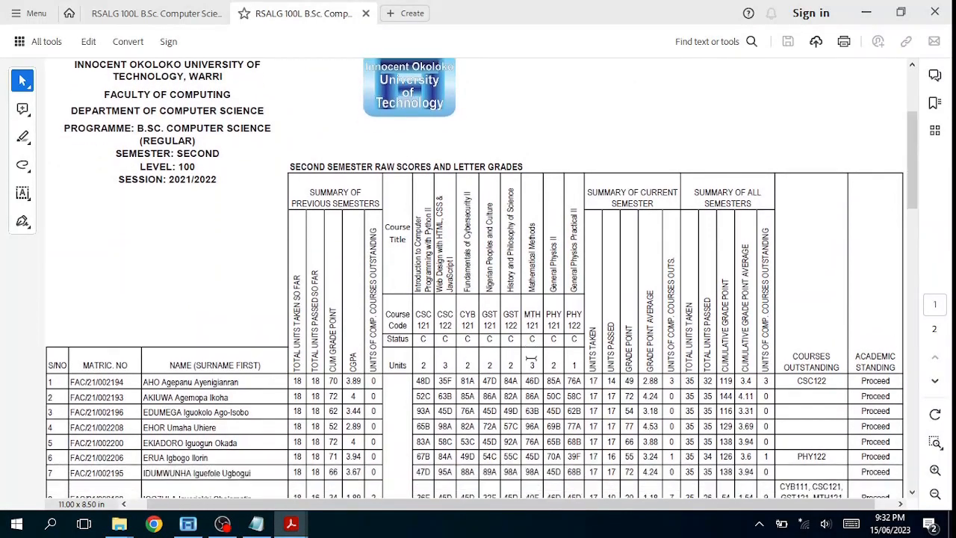
{"action": "scroll", "coordinate": [446, 381], "scroll_direction": "down", "scroll_amount": 1}
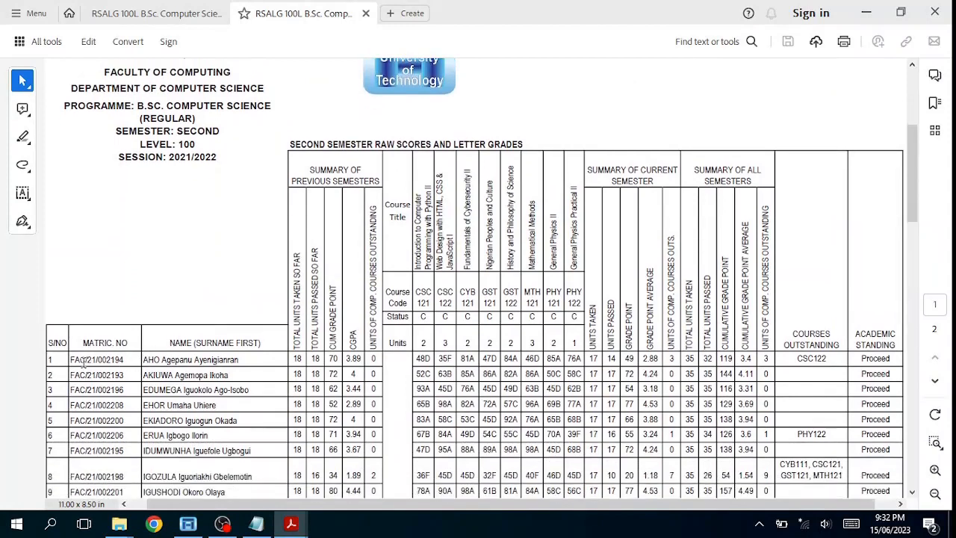
{"action": "left_click_drag", "start_coordinate": [71, 361], "coordinate": [133, 361]}
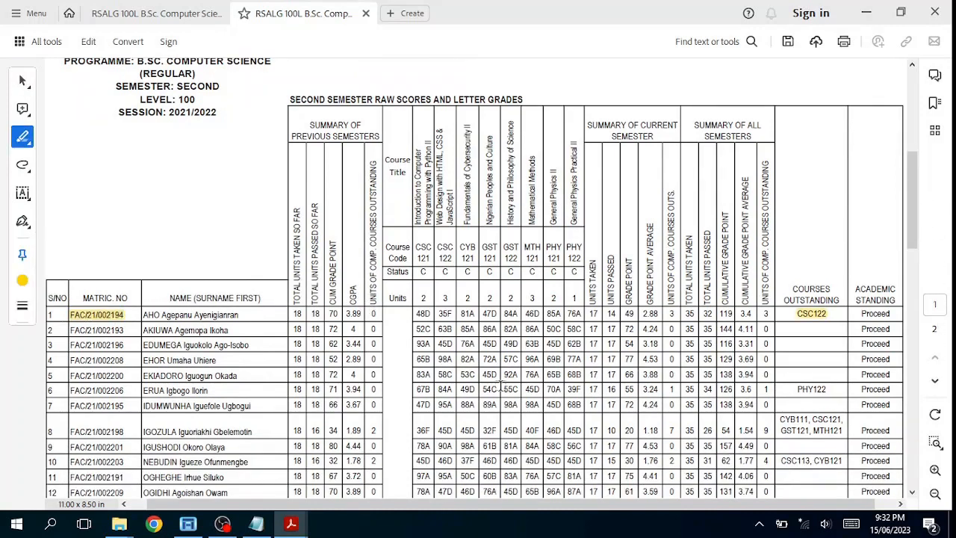
Highlight the matric numbers and outstanding courses of students 6 and 8: PHY122, and CYB111, CSC121, GST121, MTH121
{"action": "left_click_drag", "start_coordinate": [836, 389], "coordinate": [790, 389]}
{"action": "left_click_drag", "start_coordinate": [67, 390], "coordinate": [130, 390]}
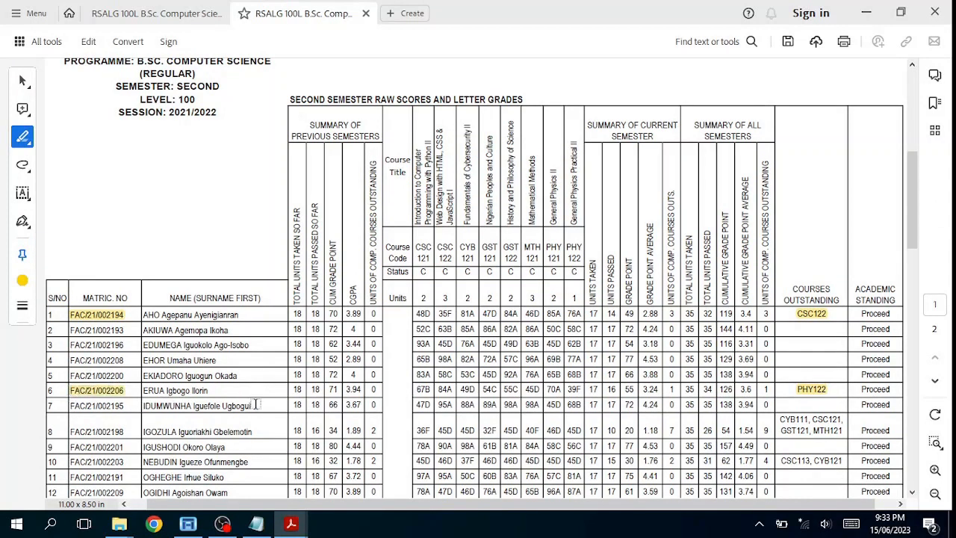
{"action": "scroll", "coordinate": [804, 398], "scroll_direction": "down", "scroll_amount": 3}
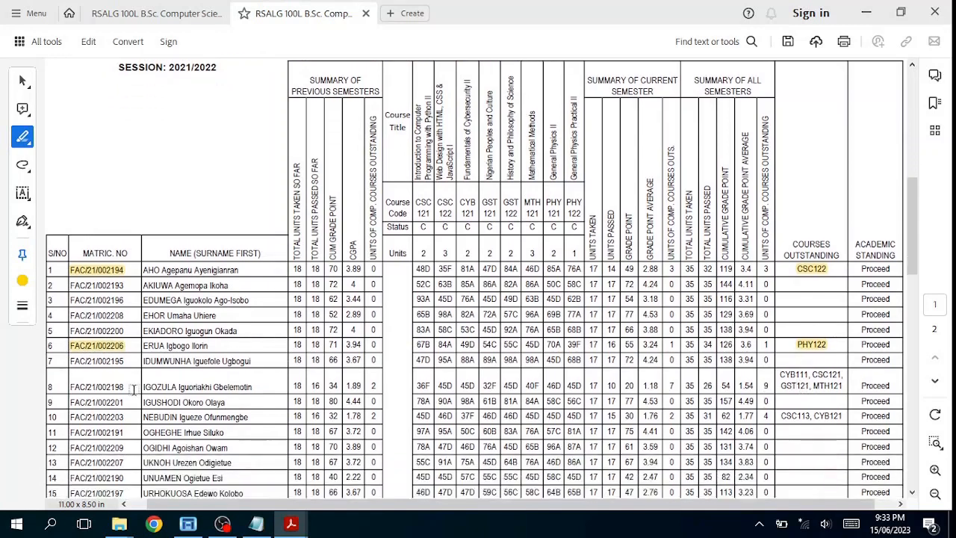
{"action": "left_click_drag", "start_coordinate": [68, 386], "coordinate": [134, 386]}
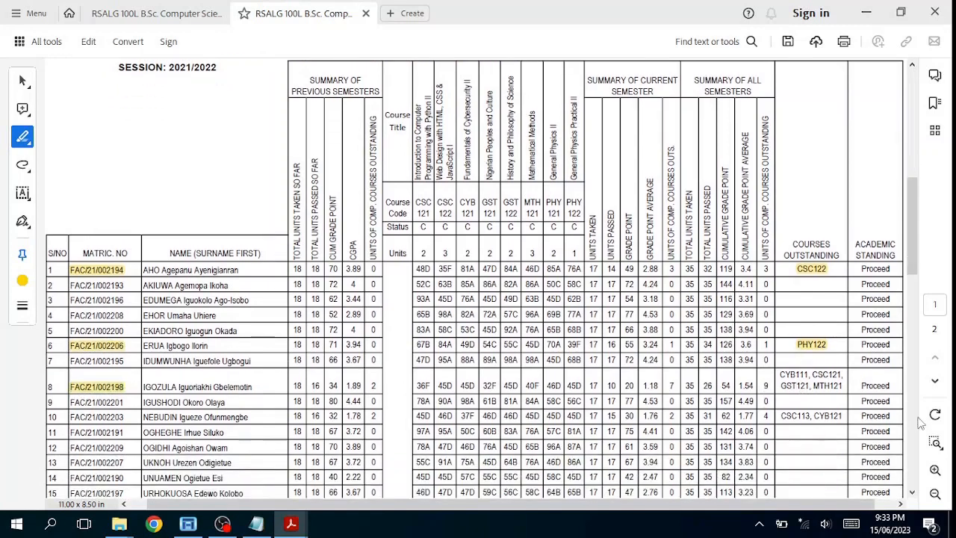
{"action": "left_click_drag", "start_coordinate": [777, 373], "coordinate": [846, 390]}
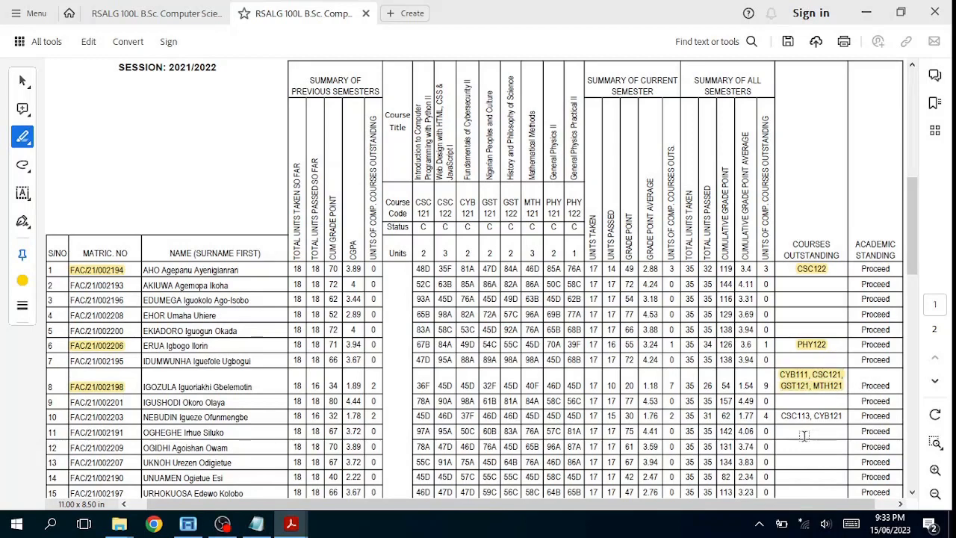
Highlight the tenth student's matric number and outstanding courses CSC113 and CYB121
{"action": "scroll", "coordinate": [804, 435], "scroll_direction": "down", "scroll_amount": 1}
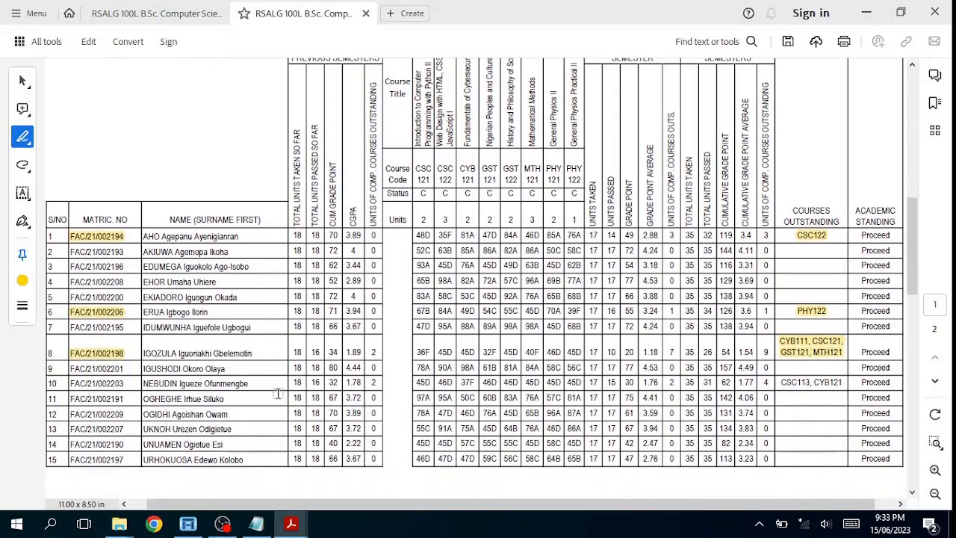
{"action": "left_click_drag", "start_coordinate": [69, 383], "coordinate": [123, 383]}
{"action": "left_click_drag", "start_coordinate": [783, 382], "coordinate": [841, 384]}
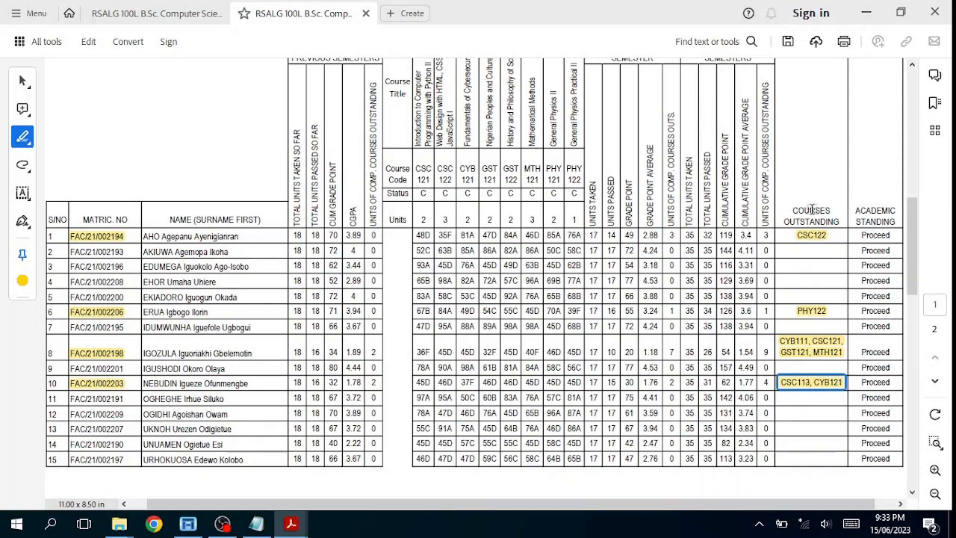
Review the highlighted students and their outstanding courses on the first- and second-semester result sheets
{"action": "scroll", "coordinate": [818, 243], "scroll_direction": "up", "scroll_amount": 2}
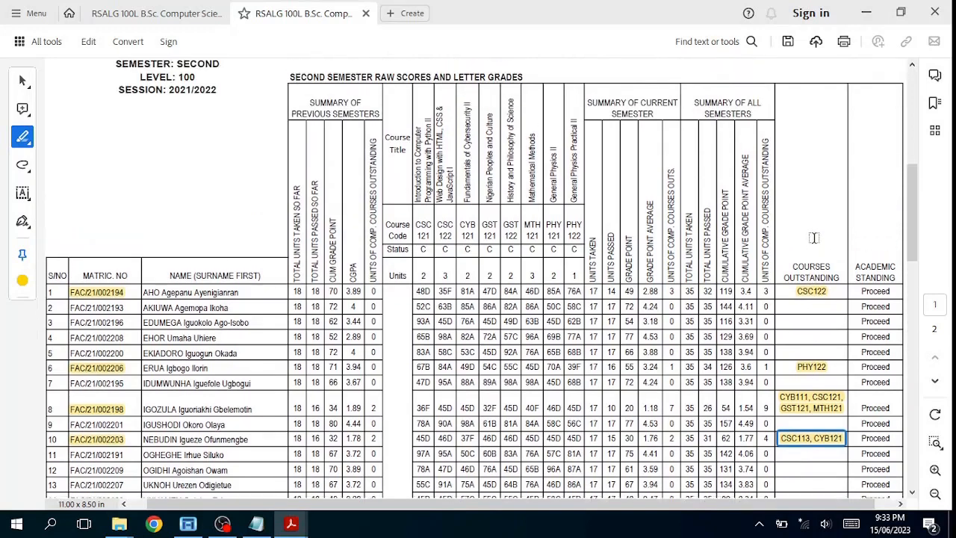
{"action": "scroll", "coordinate": [805, 333], "scroll_direction": "down", "scroll_amount": 1}
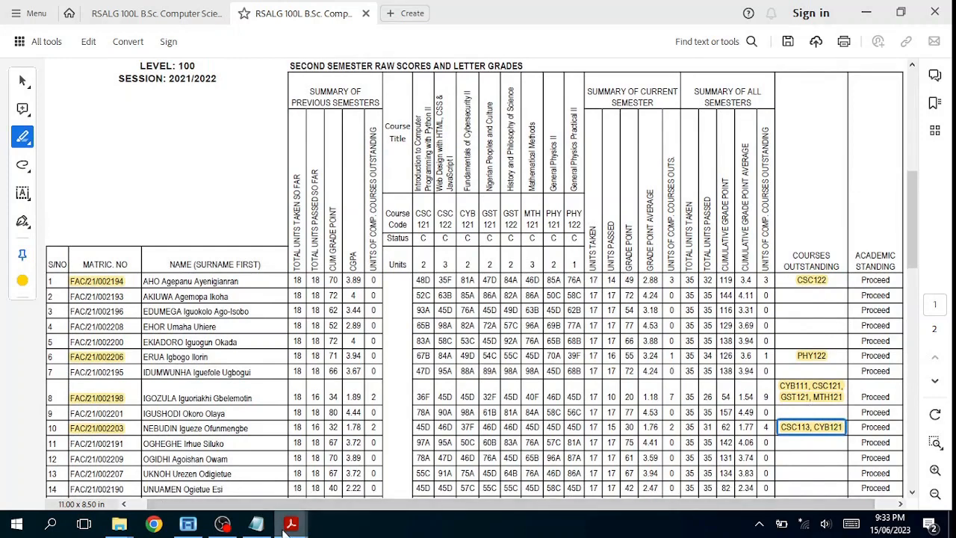
{"action": "mouse_move", "coordinate": [288, 529]}
{"action": "left_click", "coordinate": [283, 469]}
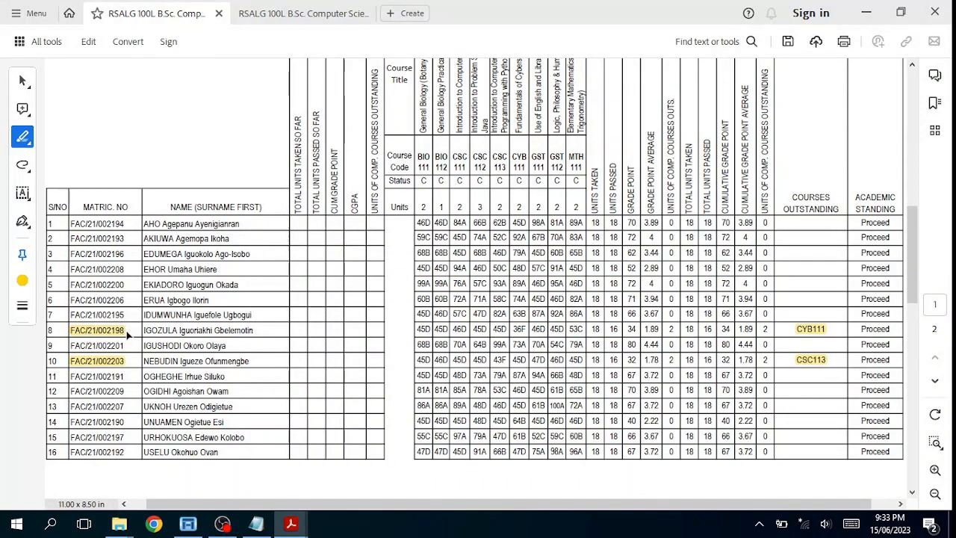
{"action": "left_click", "coordinate": [865, 15]}
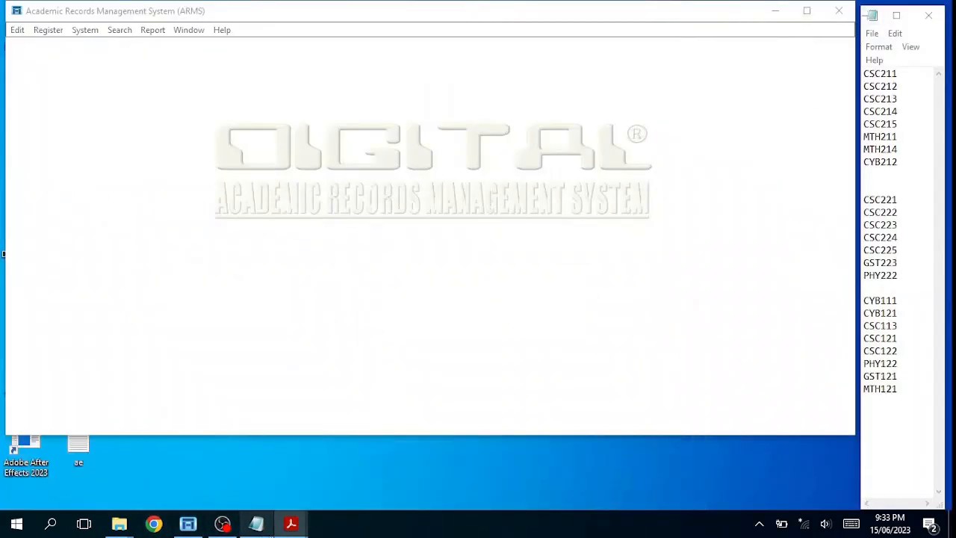
{"action": "mouse_move", "coordinate": [291, 526]}
{"action": "left_click", "coordinate": [379, 475]}
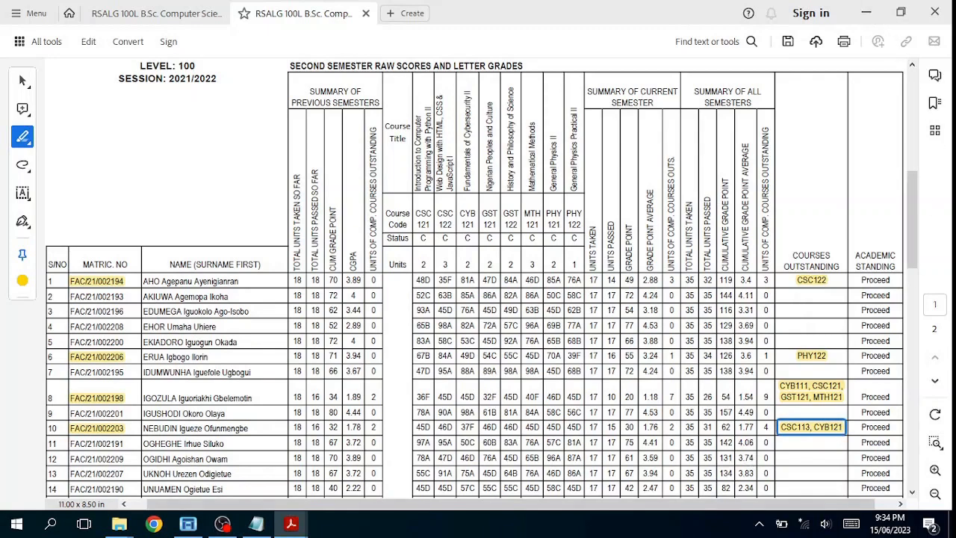
{"action": "scroll", "coordinate": [818, 393], "scroll_direction": "down", "scroll_amount": 2}
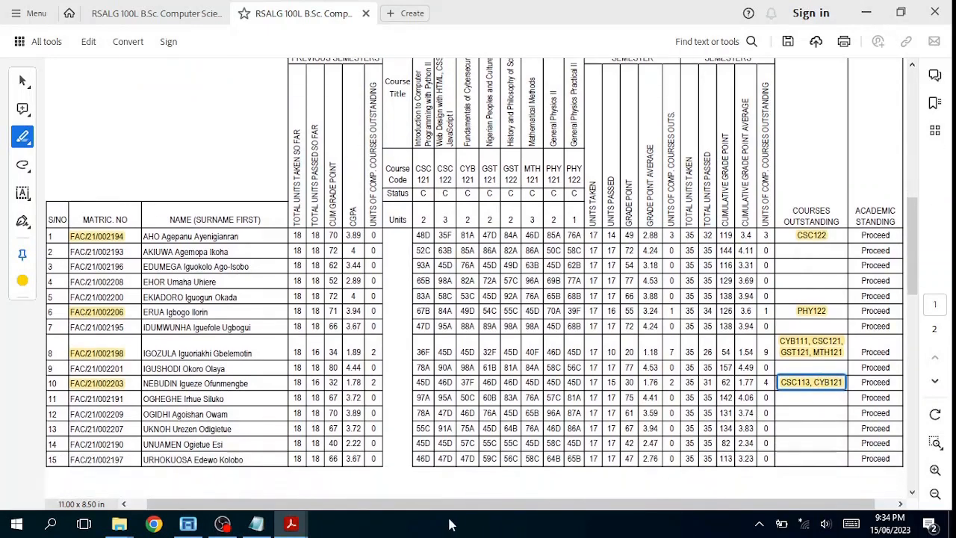
Bring up the course-code note beside the result sheet and review its CSC211–CYB212, CSC221–PHY222 and CYB111–MTH121 groups
{"action": "left_click", "coordinate": [255, 524]}
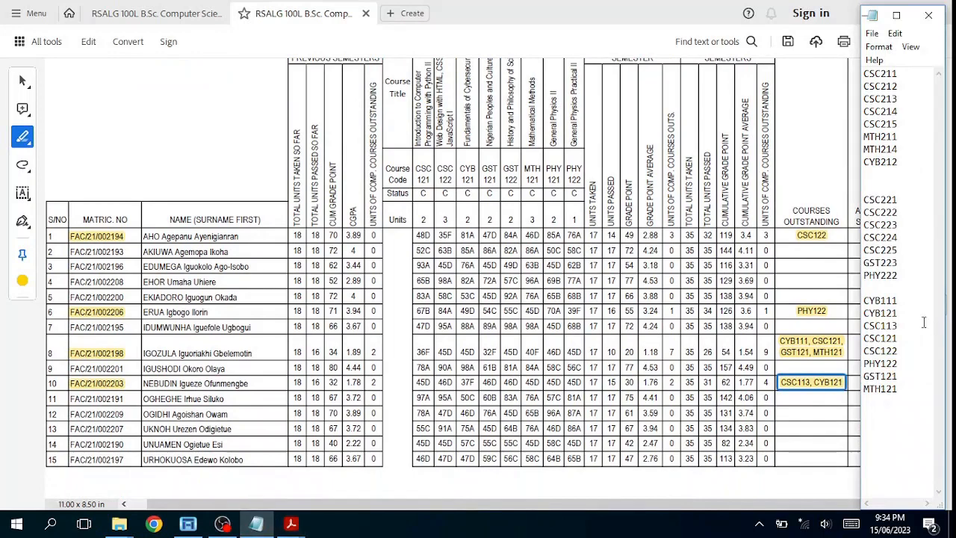
{"action": "left_click_drag", "start_coordinate": [904, 386], "coordinate": [858, 302]}
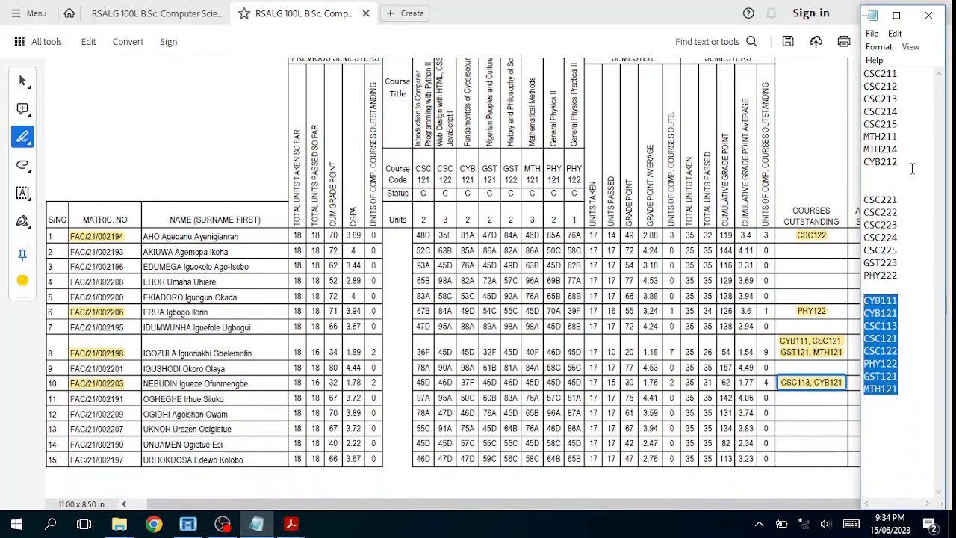
{"action": "left_click", "coordinate": [912, 169]}
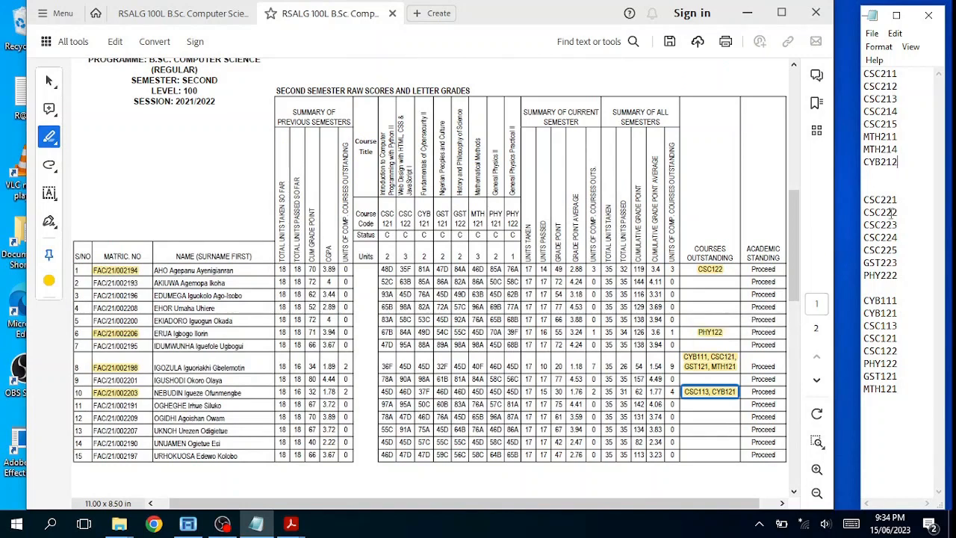
{"action": "left_click_drag", "start_coordinate": [899, 162], "coordinate": [857, 70]}
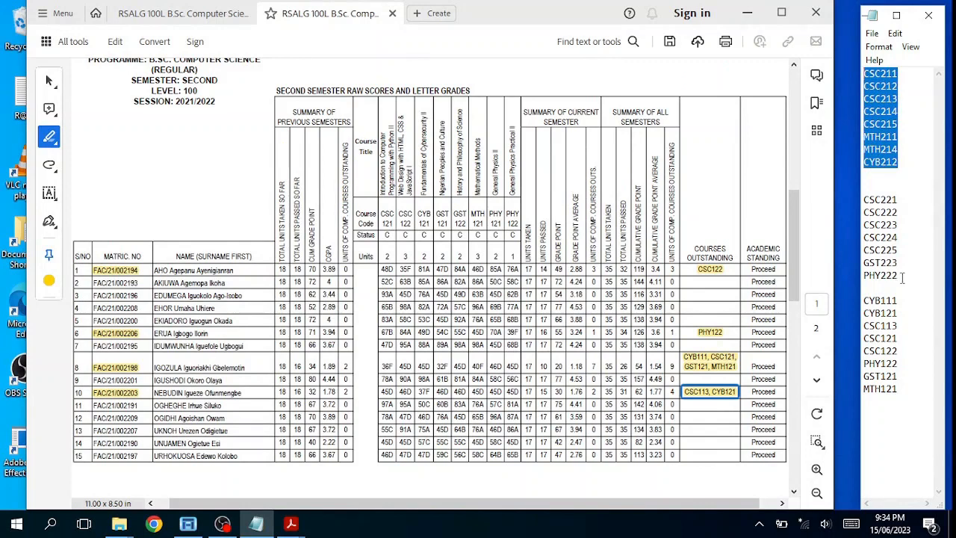
{"action": "left_click_drag", "start_coordinate": [905, 278], "coordinate": [835, 193]}
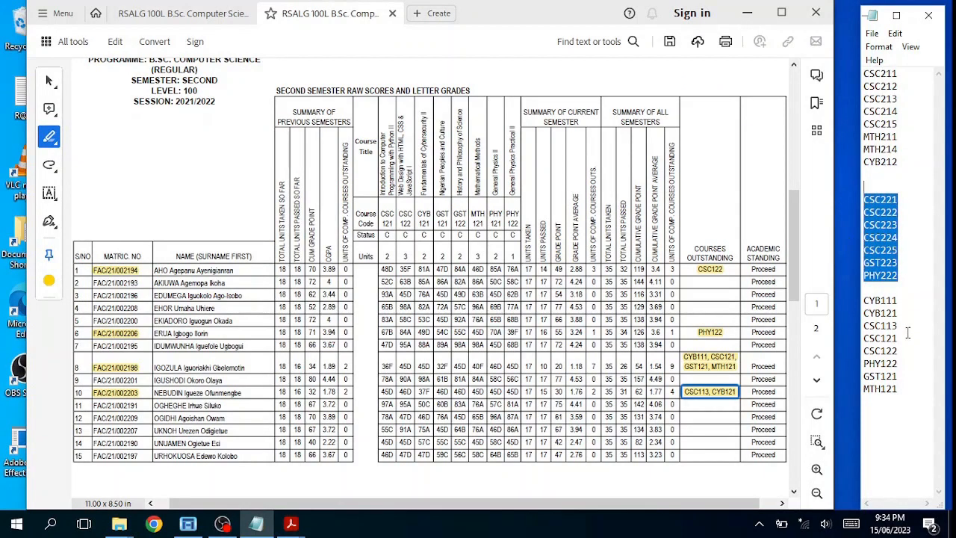
{"action": "left_click_drag", "start_coordinate": [903, 383], "coordinate": [856, 300]}
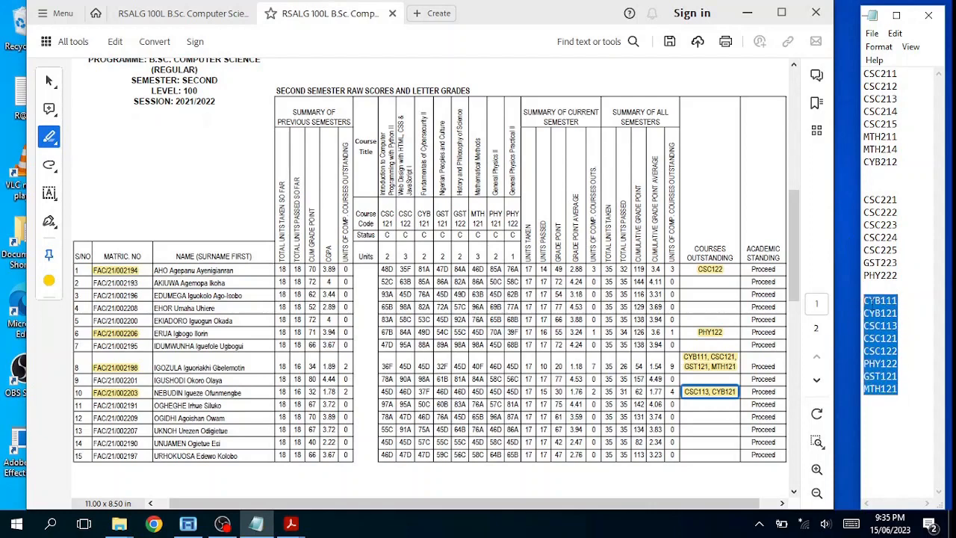
{"action": "left_click", "coordinate": [886, 301]}
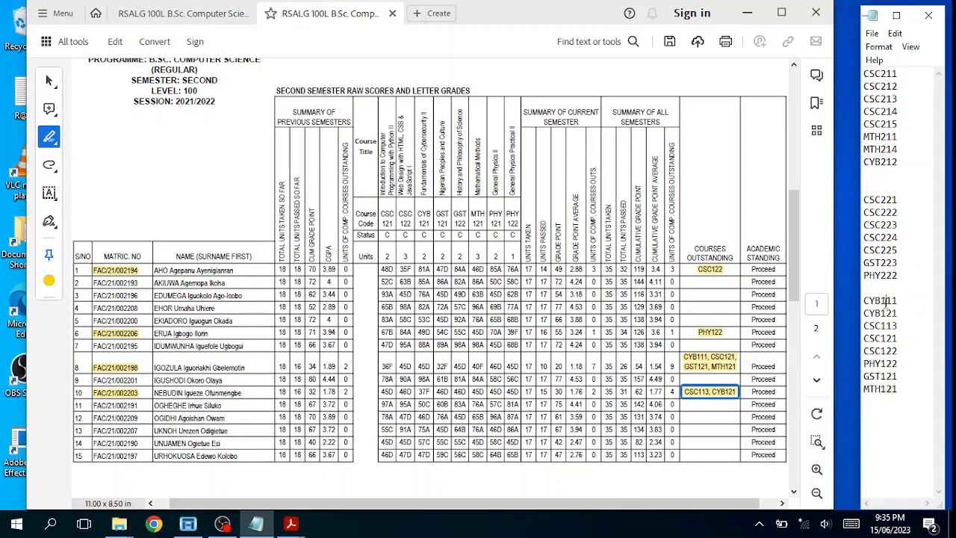
Check the note's outstanding course codes one by one, from CSC113 through MTH121, against the result sheet
{"action": "left_click", "coordinate": [767, 386]}
{"action": "left_click", "coordinate": [888, 326]}
{"action": "double_click", "coordinate": [888, 326]}
{"action": "double_click", "coordinate": [890, 340]}
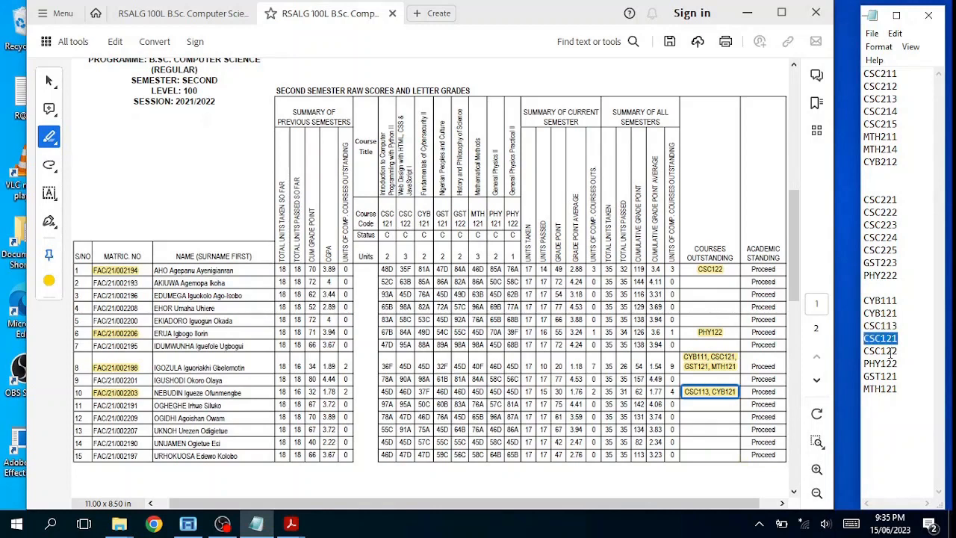
{"action": "double_click", "coordinate": [891, 350]}
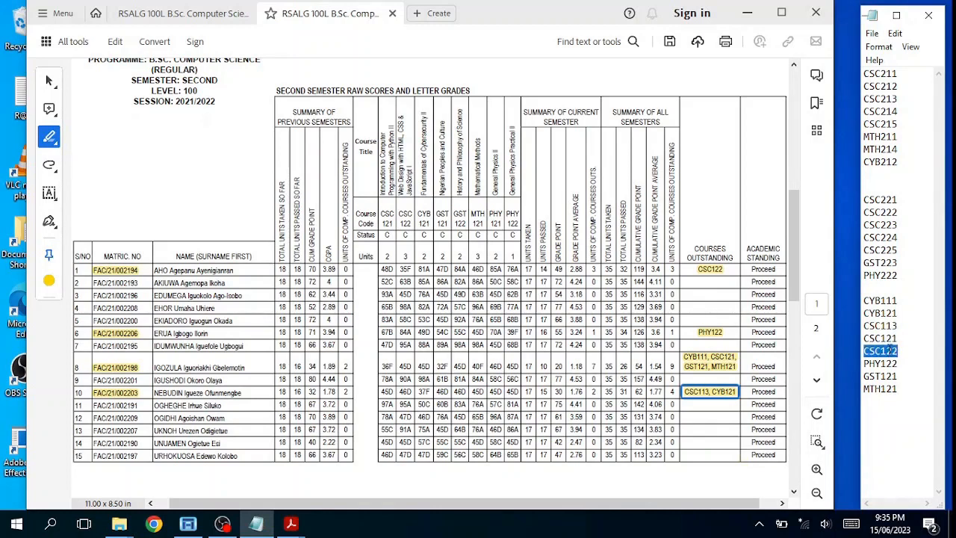
{"action": "double_click", "coordinate": [886, 363]}
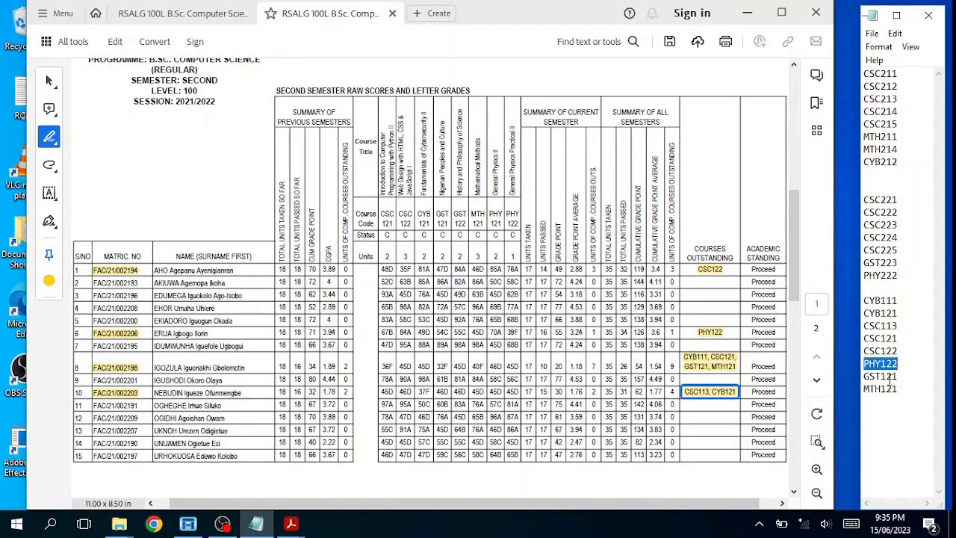
{"action": "double_click", "coordinate": [891, 376]}
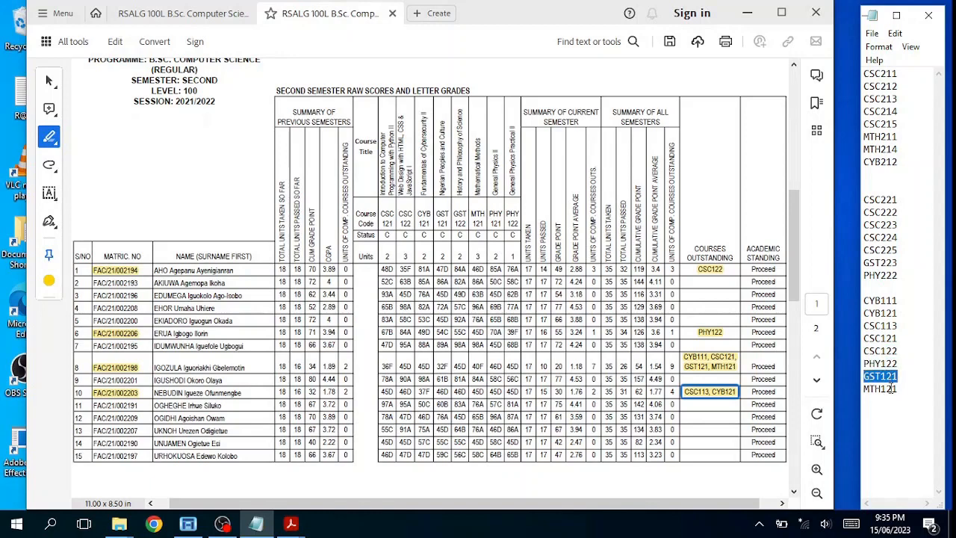
{"action": "double_click", "coordinate": [892, 390]}
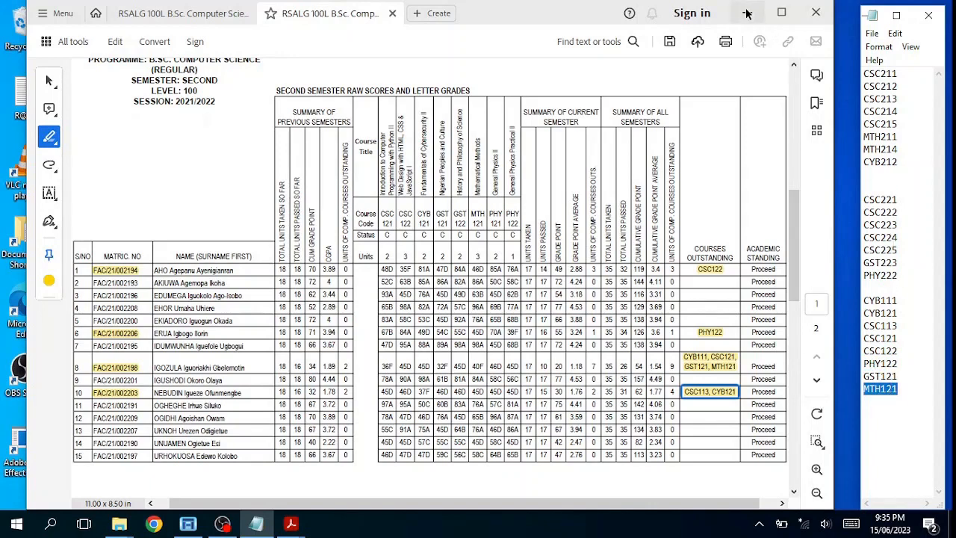
Switch to the Academic Records Management System and open the Class Sessional Course Registration form, placing it higher on the screen
{"action": "left_click", "coordinate": [813, 14]}
{"action": "left_click", "coordinate": [47, 30]}
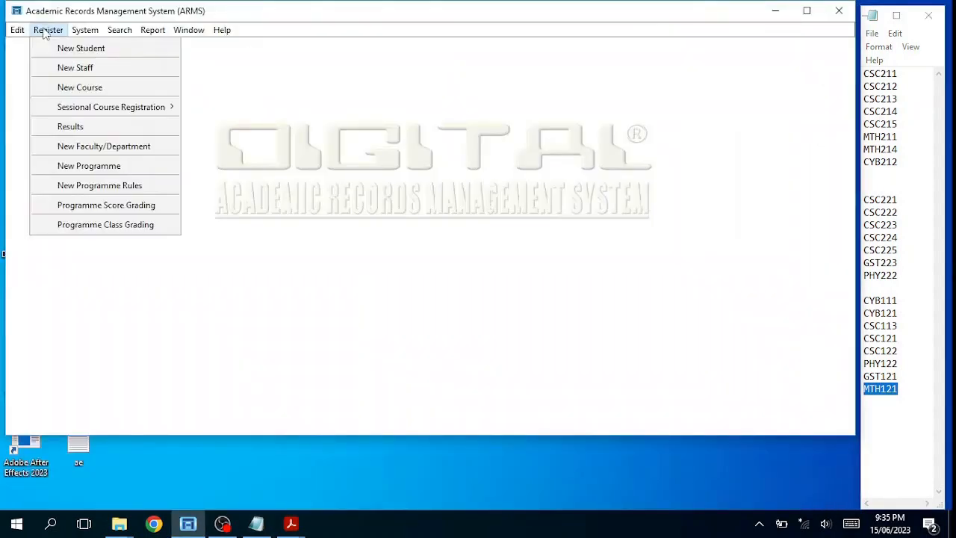
{"action": "mouse_move", "coordinate": [122, 111]}
{"action": "left_click", "coordinate": [218, 128]}
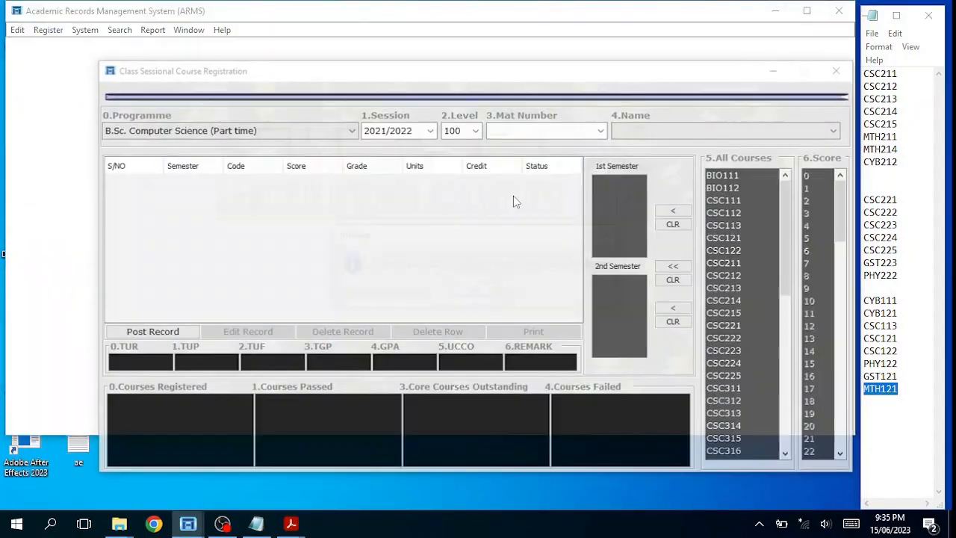
{"action": "left_click", "coordinate": [492, 293]}
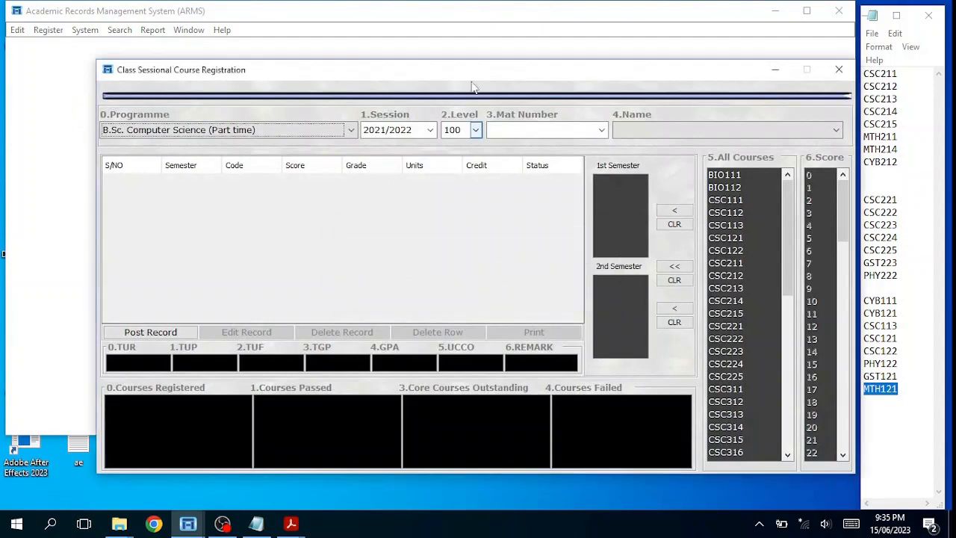
{"action": "left_click_drag", "start_coordinate": [468, 73], "coordinate": [411, 28]}
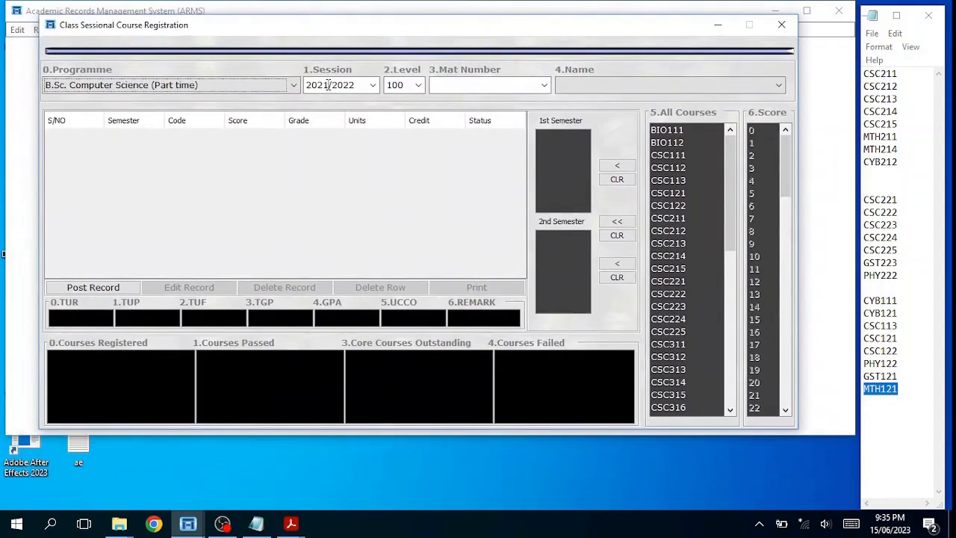
Set the registration form's programme to B.Sc. Computer Science (Regular)
{"action": "left_click", "coordinate": [293, 86]}
{"action": "left_click", "coordinate": [231, 111]}
{"action": "left_click", "coordinate": [418, 245]}
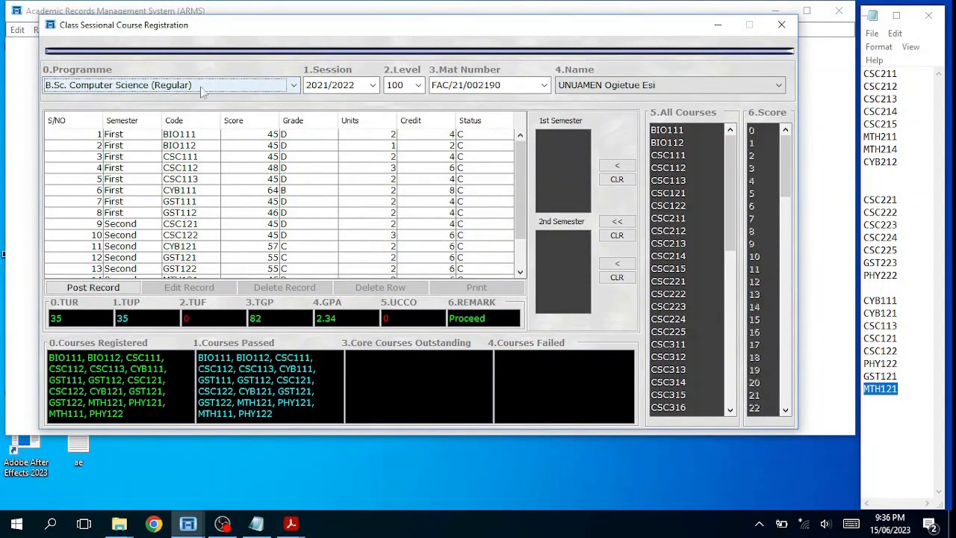
Set the registration form's session to 2022/2023 and level to 200, and dismiss the messages
{"action": "left_click", "coordinate": [373, 86]}
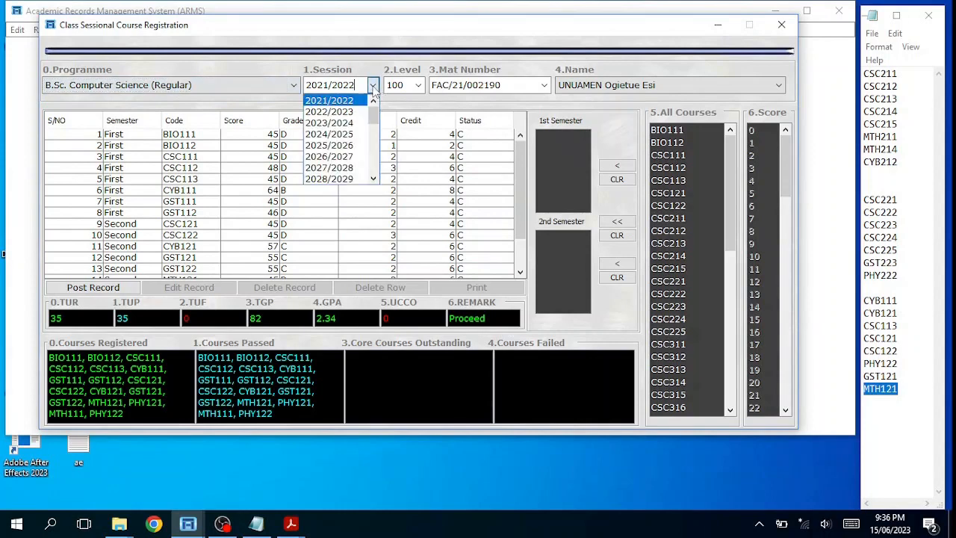
{"action": "left_click", "coordinate": [359, 113]}
{"action": "left_click", "coordinate": [421, 245]}
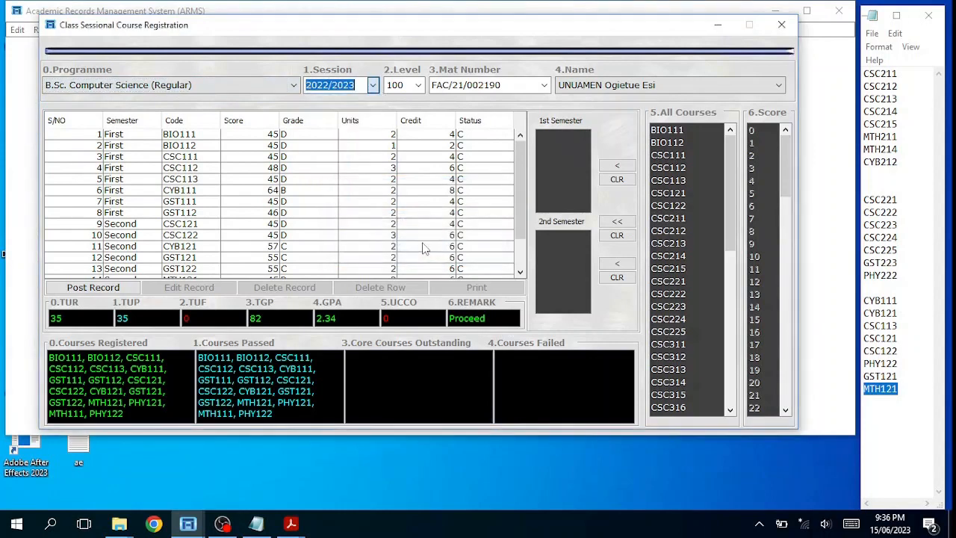
{"action": "left_click", "coordinate": [418, 84]}
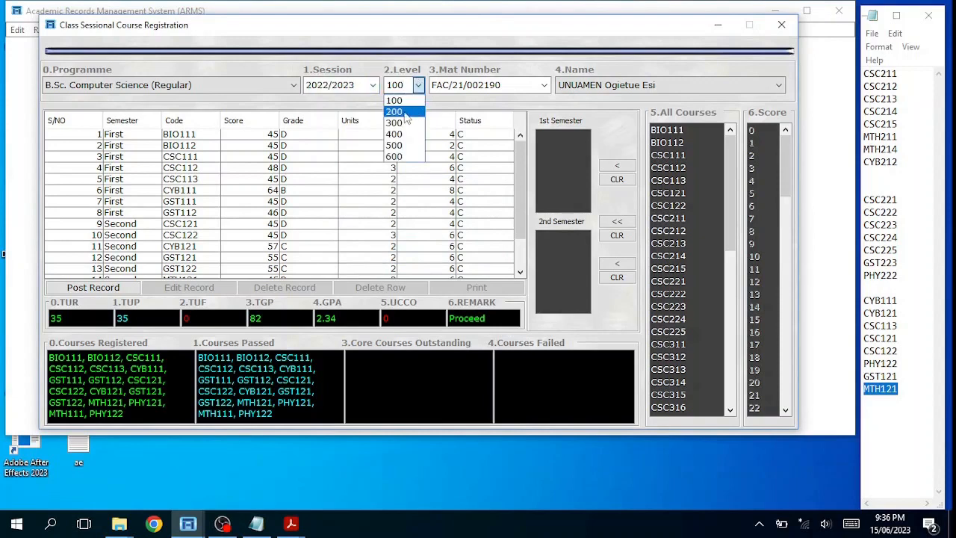
{"action": "left_click", "coordinate": [405, 113]}
{"action": "left_click", "coordinate": [430, 248]}
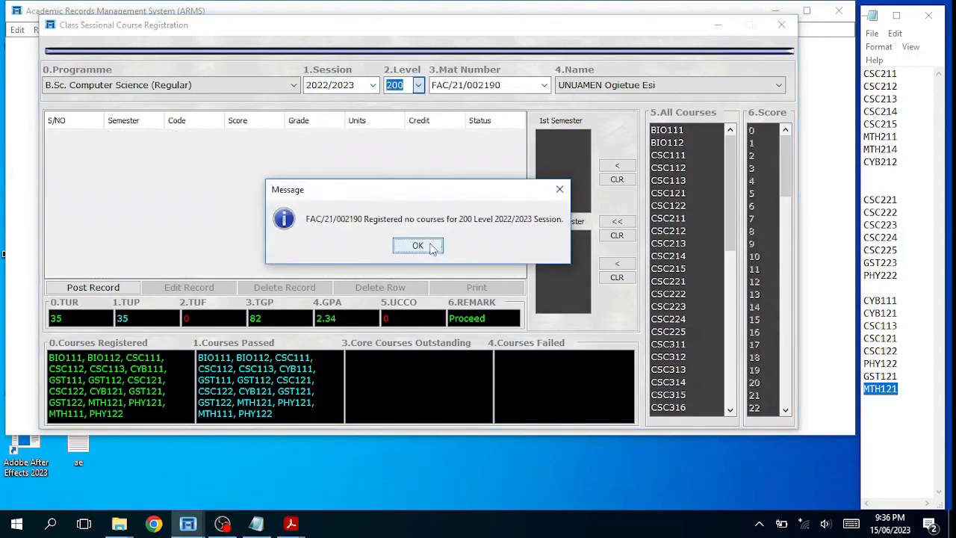
{"action": "left_click", "coordinate": [432, 249]}
{"action": "left_click", "coordinate": [431, 250]}
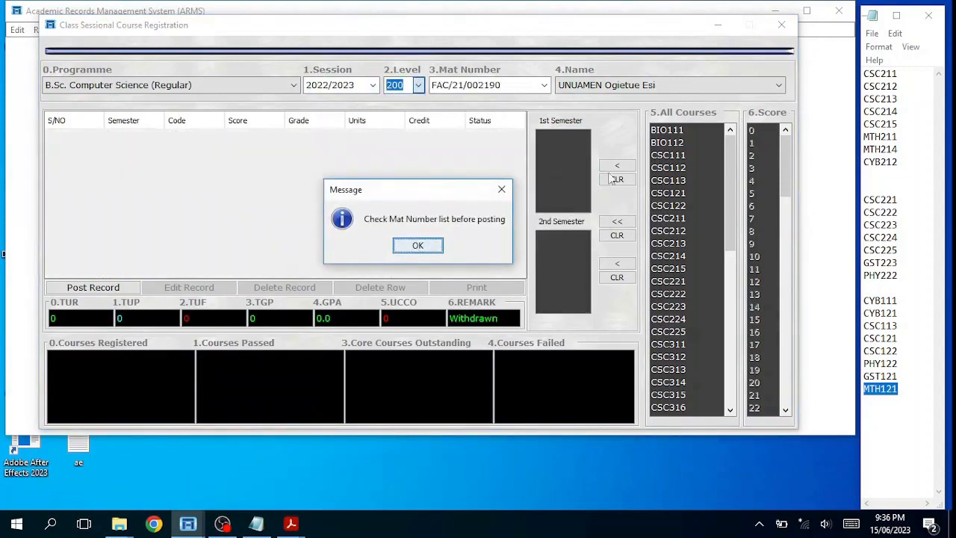
{"action": "left_click", "coordinate": [428, 251]}
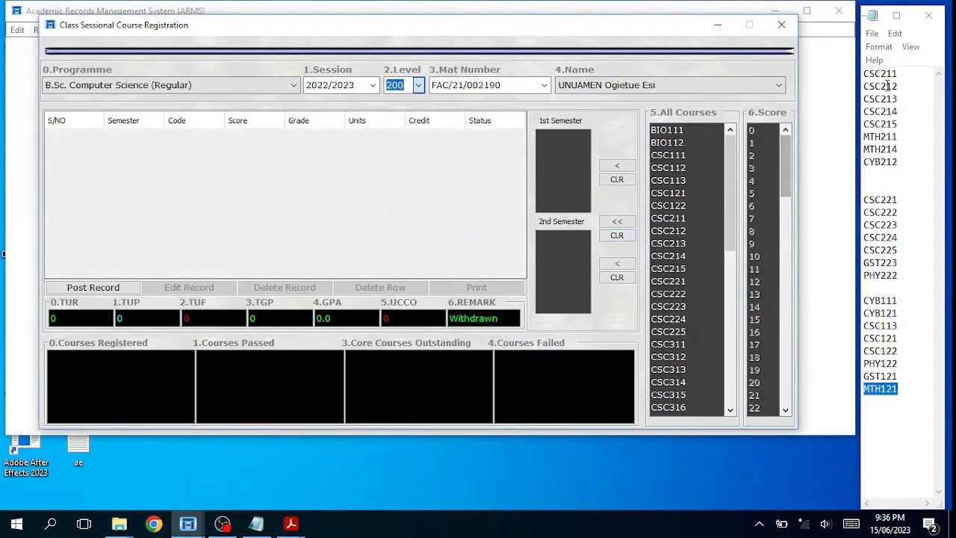
Add CSC211, CSC212, CSC213, CSC214 and CSC215 to the first-semester course list
{"action": "left_click", "coordinate": [671, 222]}
{"action": "left_click", "coordinate": [617, 165]}
{"action": "left_click", "coordinate": [682, 233]}
{"action": "left_click", "coordinate": [617, 165]}
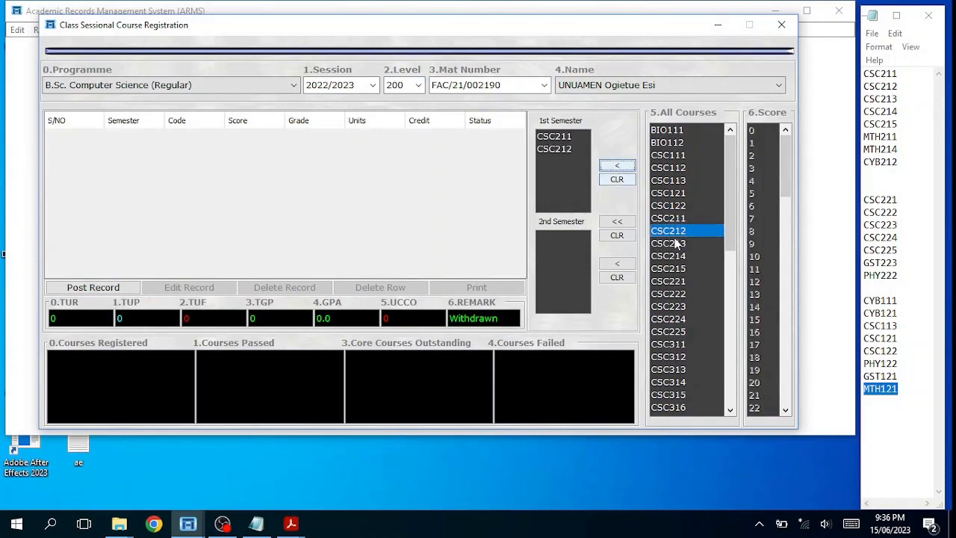
{"action": "left_click", "coordinate": [679, 245]}
{"action": "left_click", "coordinate": [617, 165]}
{"action": "left_click", "coordinate": [667, 256]}
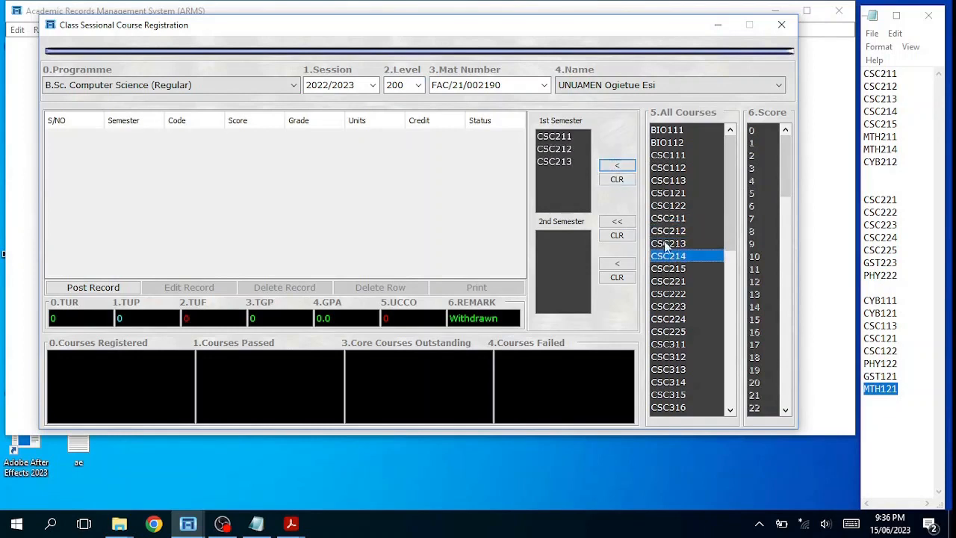
{"action": "left_click", "coordinate": [617, 165]}
{"action": "left_click", "coordinate": [682, 269]}
{"action": "left_click", "coordinate": [617, 165]}
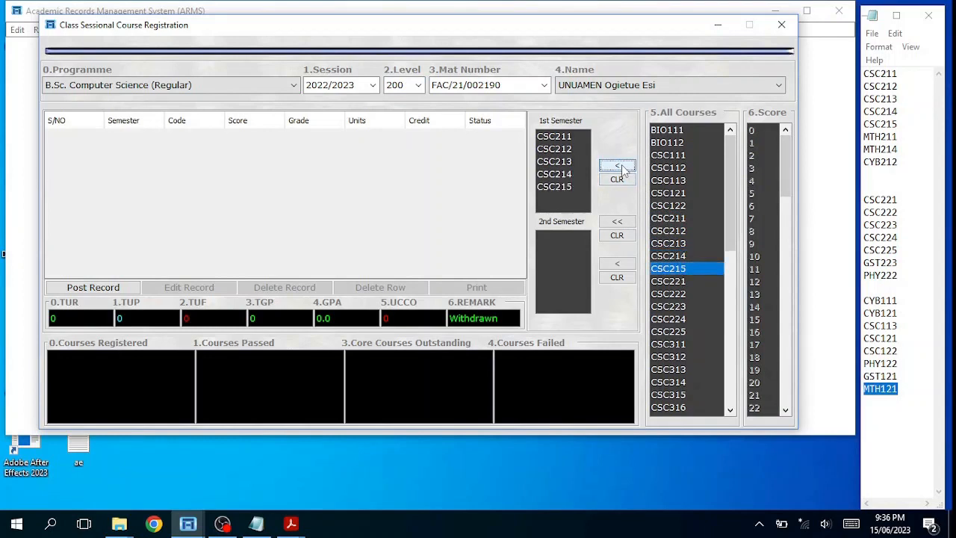
Add MTH211 and CYB212 to the first-semester list and check it against the note's CSC211–CYB212 group
{"action": "left_click_drag", "start_coordinate": [730, 240], "coordinate": [732, 409]}
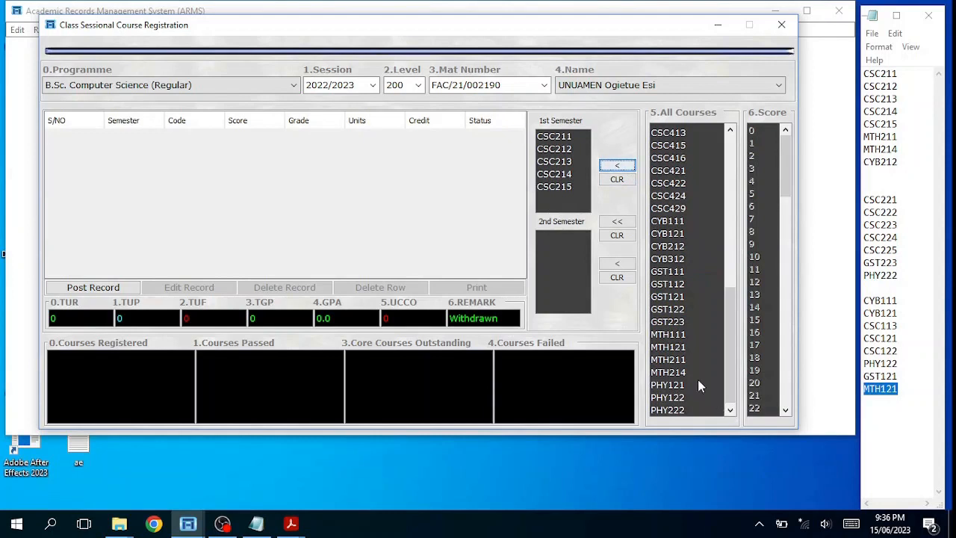
{"action": "left_click", "coordinate": [675, 360]}
{"action": "left_click", "coordinate": [623, 165]}
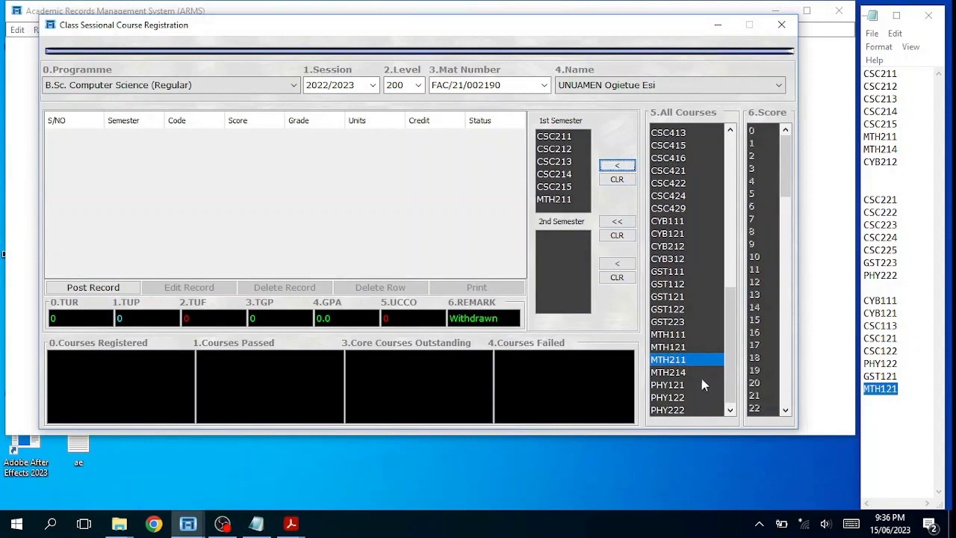
{"action": "left_click", "coordinate": [679, 247]}
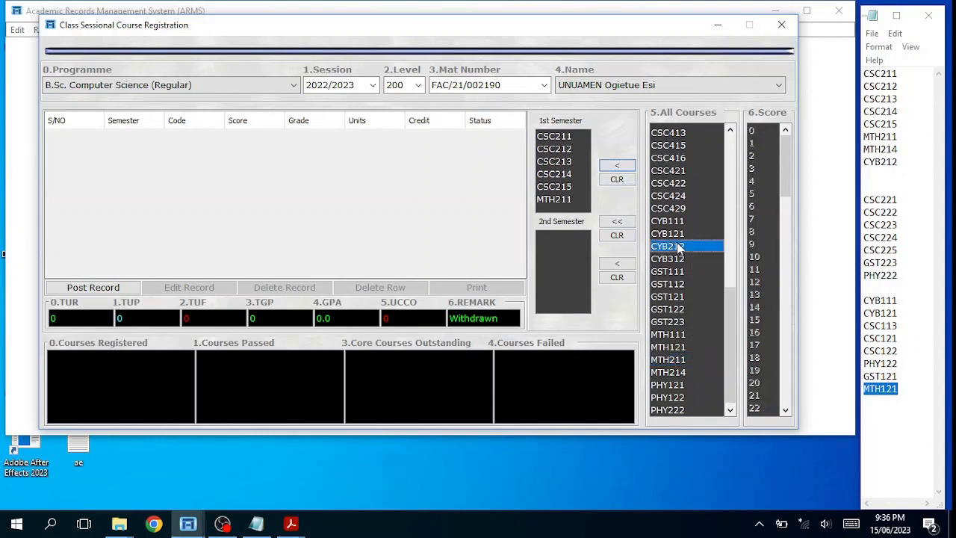
{"action": "left_click", "coordinate": [620, 167]}
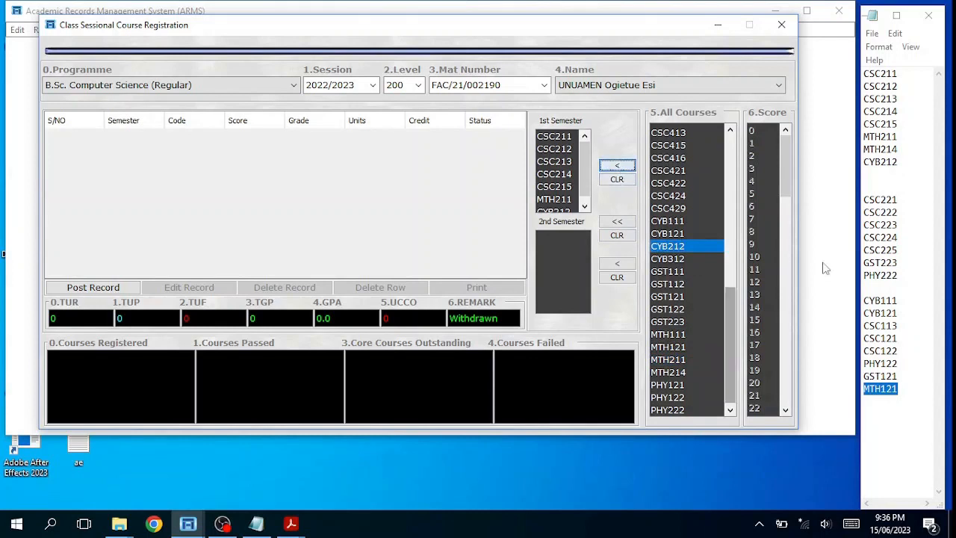
{"action": "left_click_drag", "start_coordinate": [903, 161], "coordinate": [815, 73]}
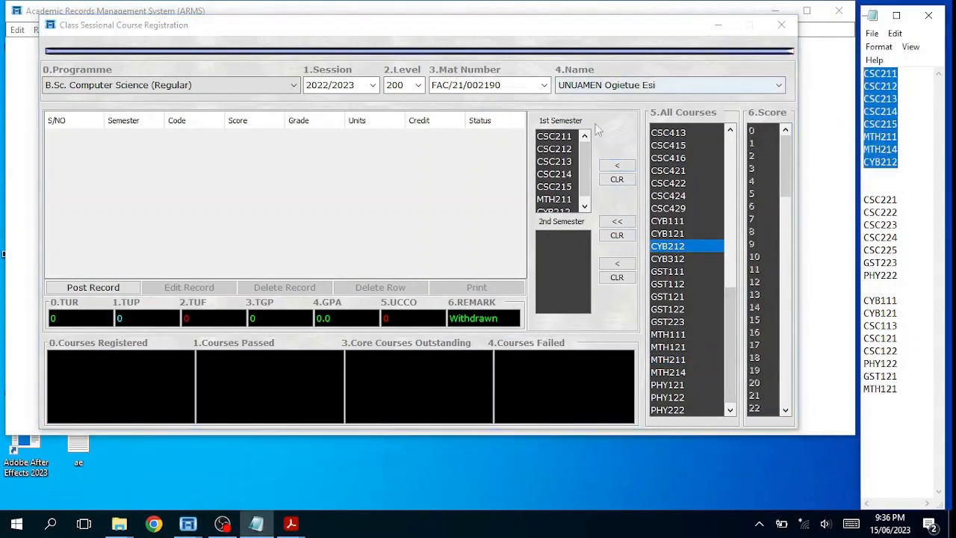
{"action": "left_click", "coordinate": [587, 171]}
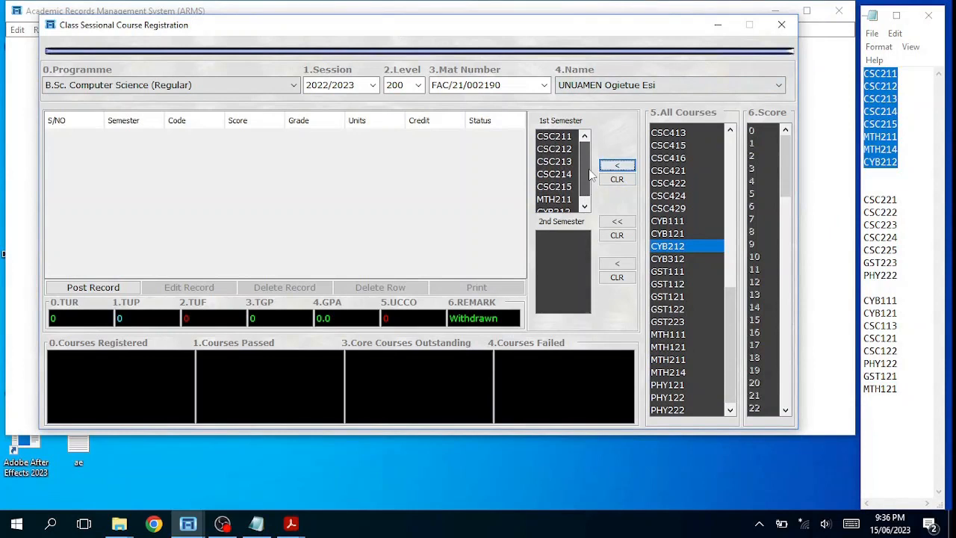
{"action": "scroll", "coordinate": [590, 186], "scroll_direction": "down", "scroll_amount": 1}
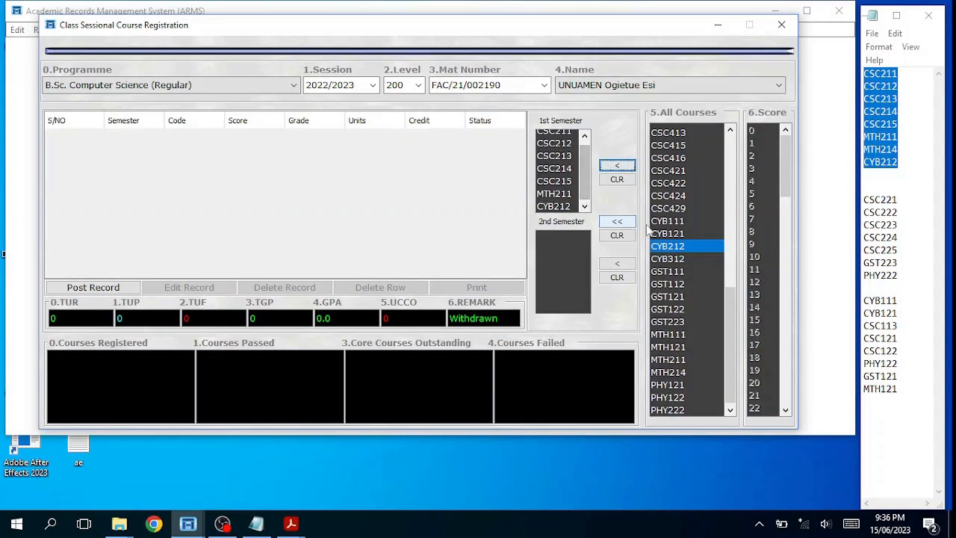
Add CSC221, CSC222, CSC223, CSC224 and CSC225 to the second-semester course list
{"action": "left_click_drag", "start_coordinate": [731, 301], "coordinate": [727, 142]}
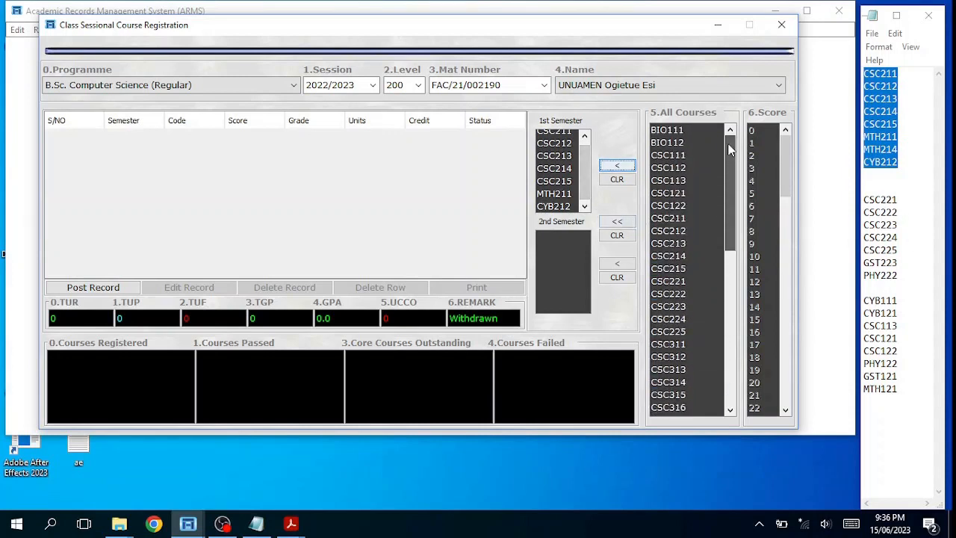
{"action": "left_click", "coordinate": [679, 283]}
{"action": "left_click", "coordinate": [623, 265]}
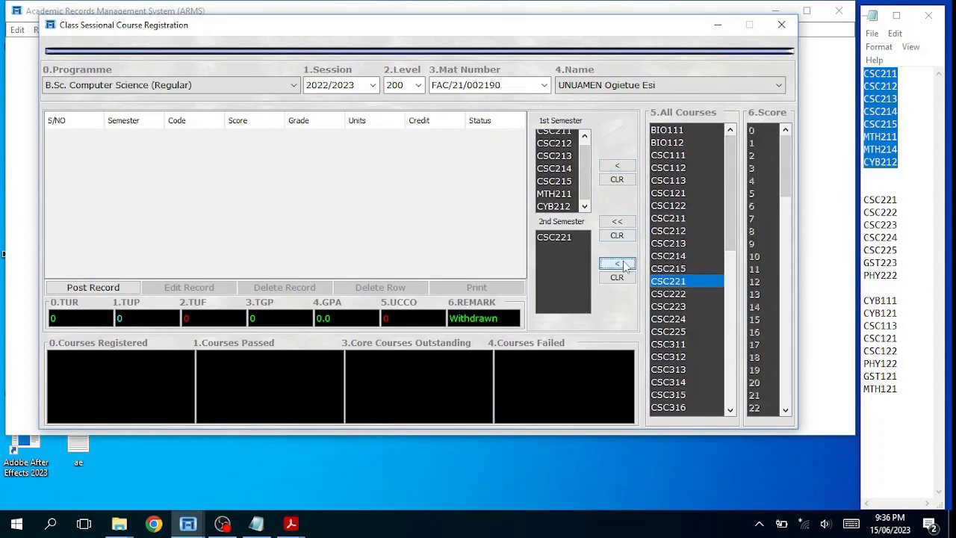
{"action": "left_click", "coordinate": [680, 296]}
{"action": "left_click", "coordinate": [617, 263]}
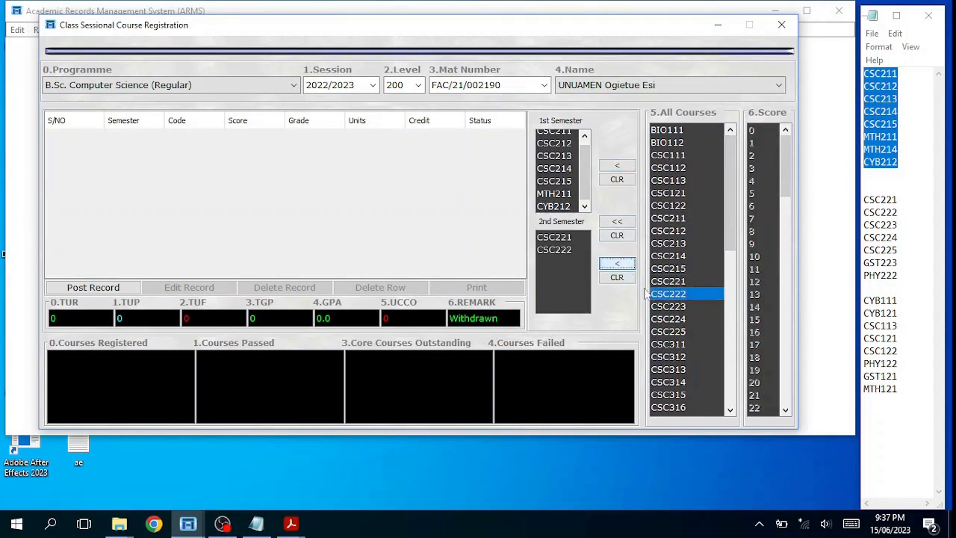
{"action": "left_click", "coordinate": [671, 307]}
{"action": "left_click", "coordinate": [617, 264]}
{"action": "left_click", "coordinate": [673, 319]}
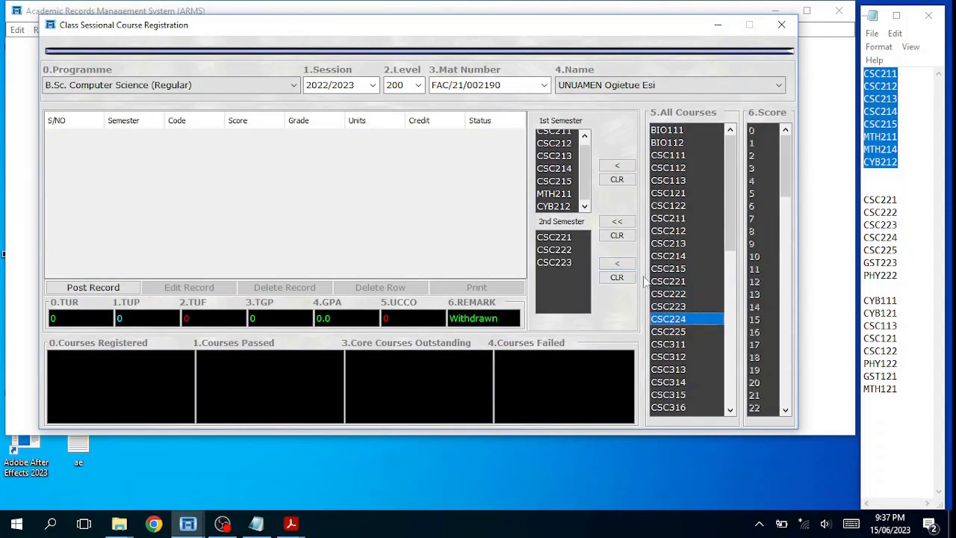
{"action": "left_click", "coordinate": [627, 266]}
{"action": "left_click", "coordinate": [680, 333]}
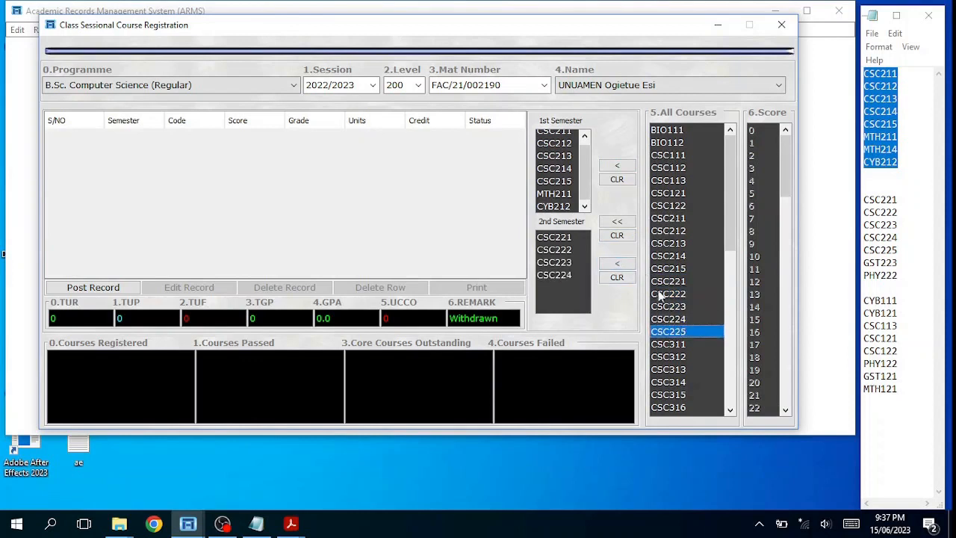
{"action": "left_click", "coordinate": [617, 263]}
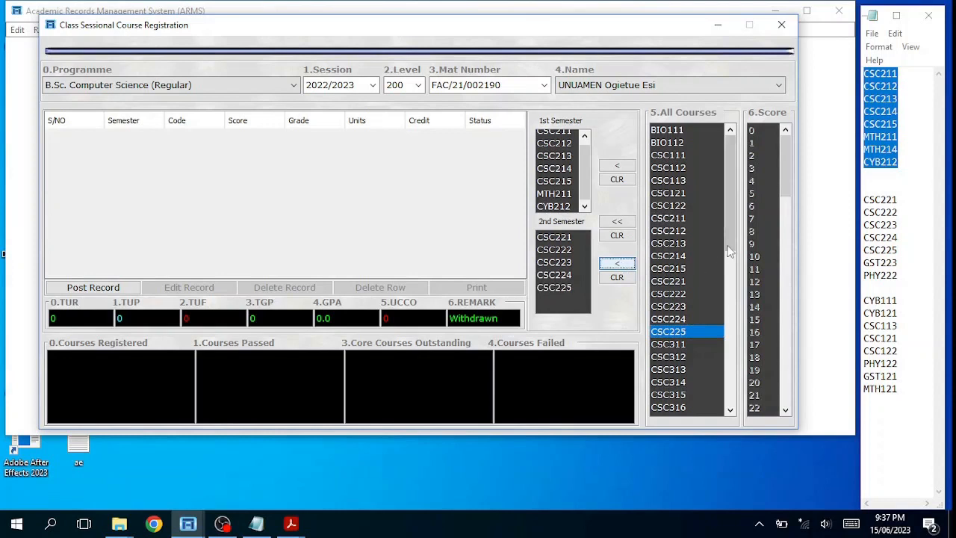
Add GST223 and PHY222 to the second-semester list and transfer both semester lists into the registration table
{"action": "left_click_drag", "start_coordinate": [731, 230], "coordinate": [731, 351]}
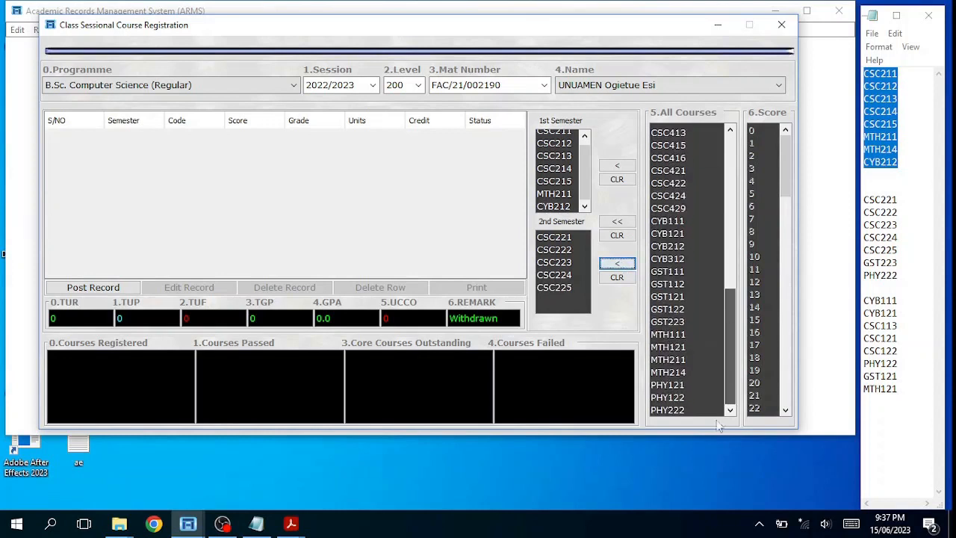
{"action": "left_click", "coordinate": [673, 322]}
{"action": "left_click", "coordinate": [623, 265]}
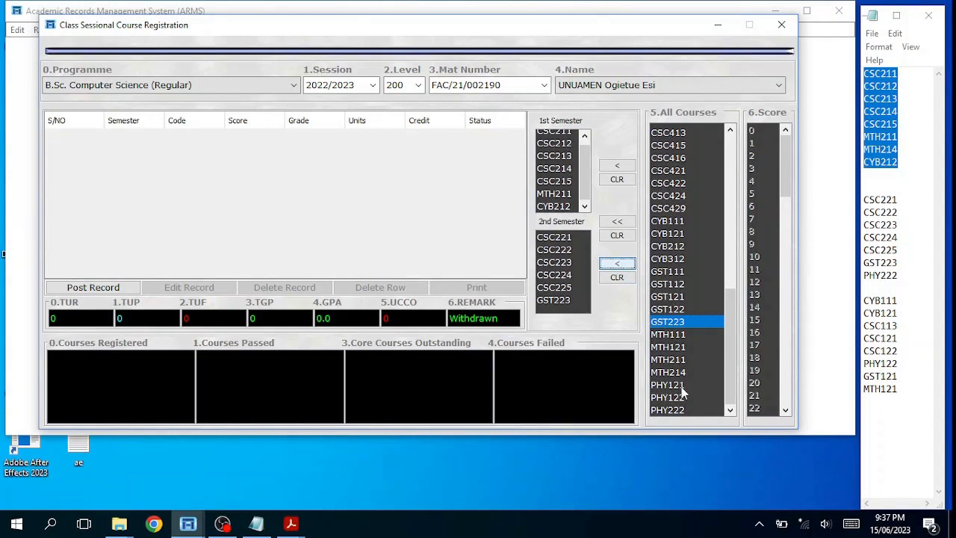
{"action": "left_click", "coordinate": [678, 413]}
{"action": "left_click", "coordinate": [622, 267]}
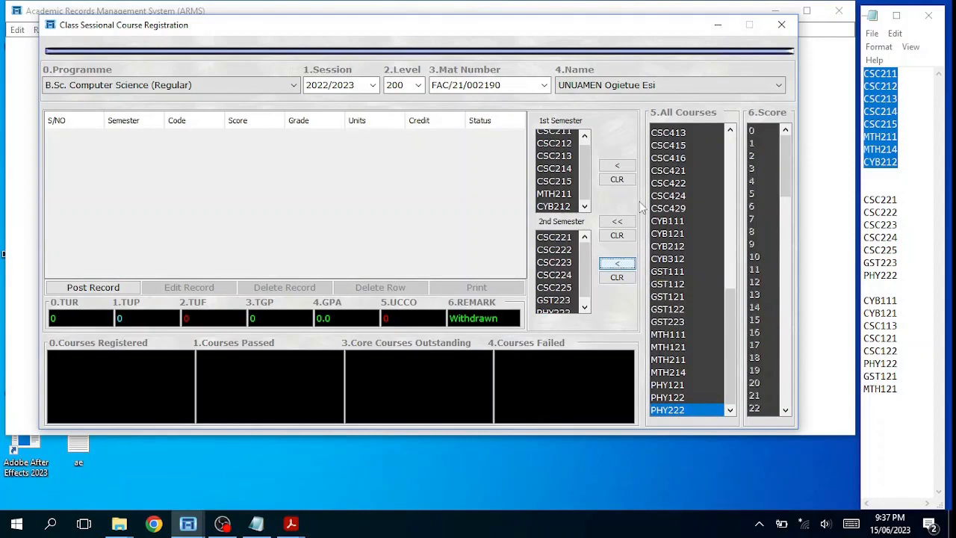
{"action": "left_click", "coordinate": [615, 222]}
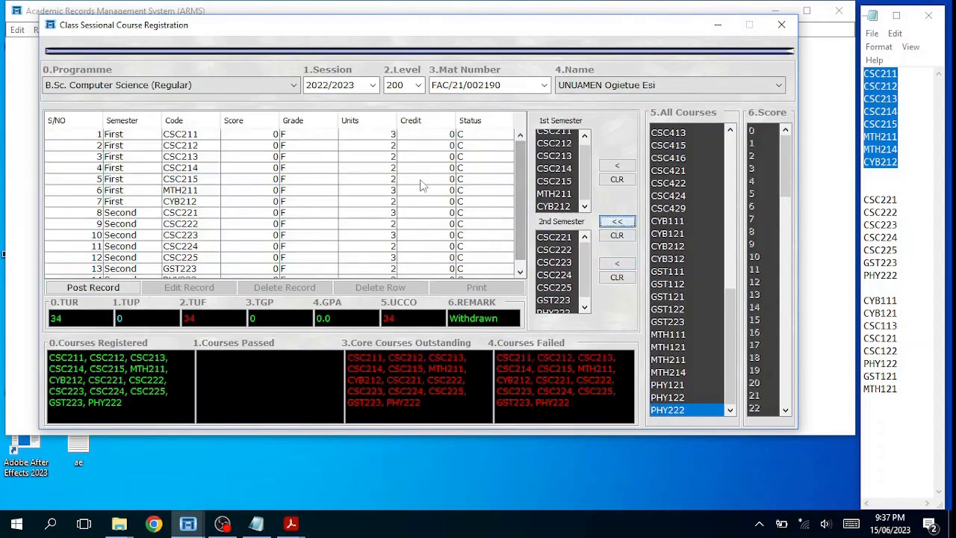
Review the registration table down to PHY222 and remove the extra blank line above CSC221 in the note
{"action": "scroll", "coordinate": [520, 205], "scroll_direction": "down", "scroll_amount": 1}
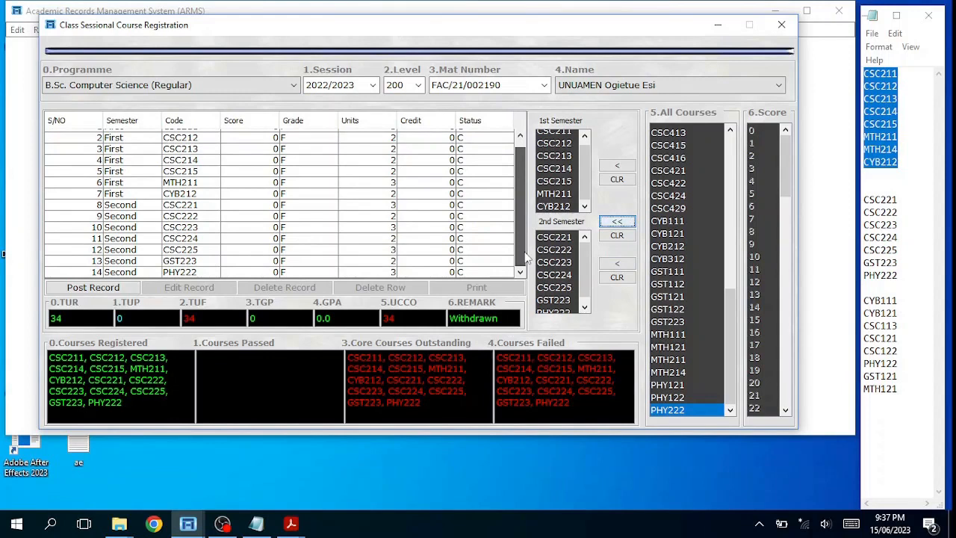
{"action": "left_click", "coordinate": [932, 188]}
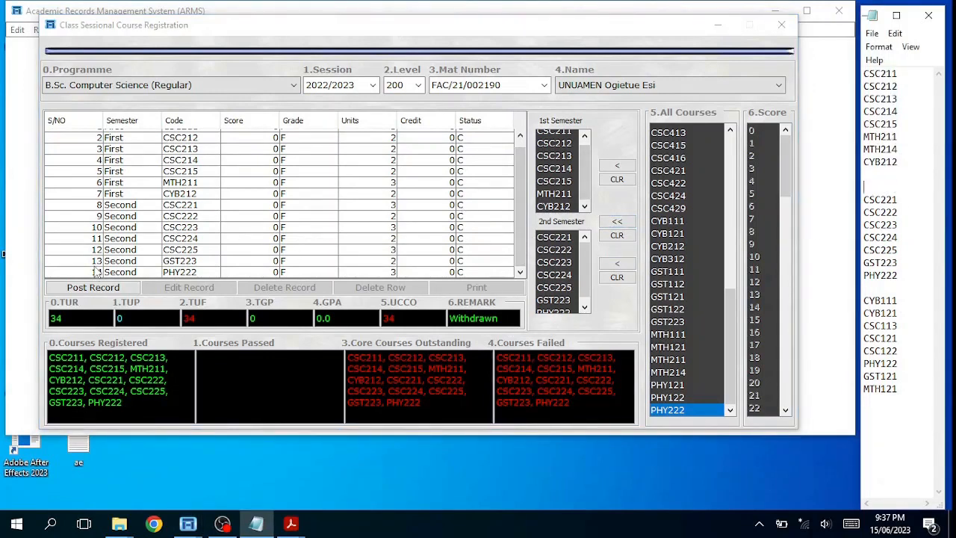
{"action": "key", "text": "BackSpace"}
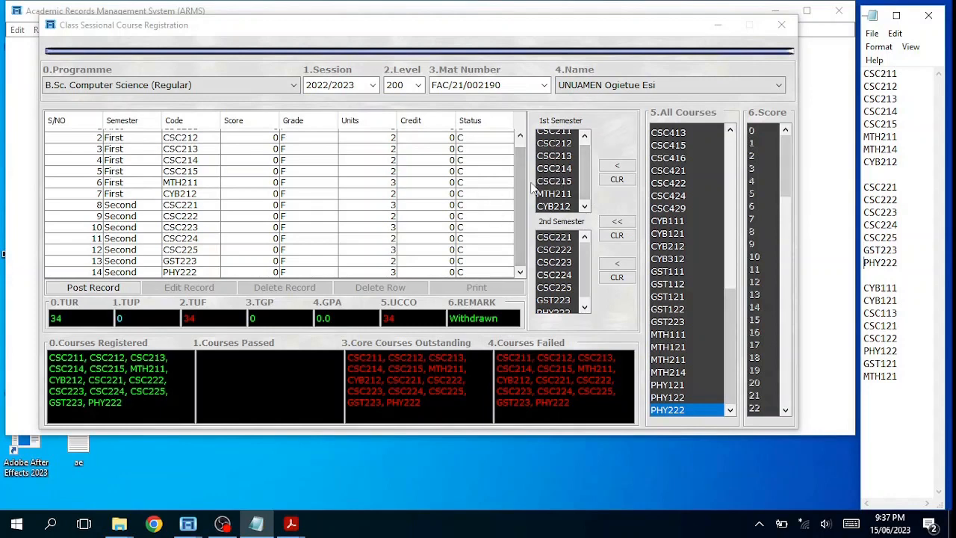
Compare the registration table and first-semester list with the note's CSC211–CYB212 group to find any omitted course
{"action": "left_click_drag", "start_coordinate": [521, 188], "coordinate": [520, 146]}
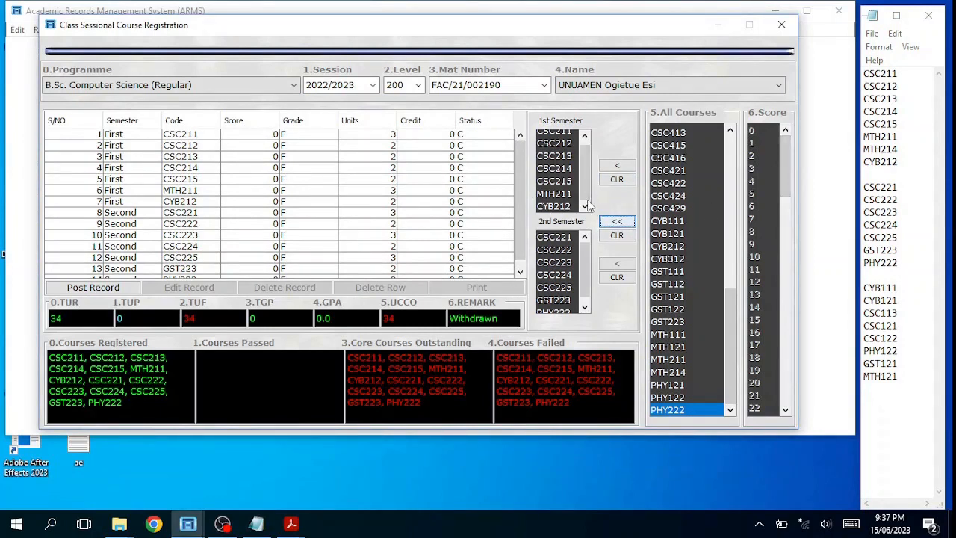
{"action": "scroll", "coordinate": [583, 159], "scroll_direction": "up", "scroll_amount": 1}
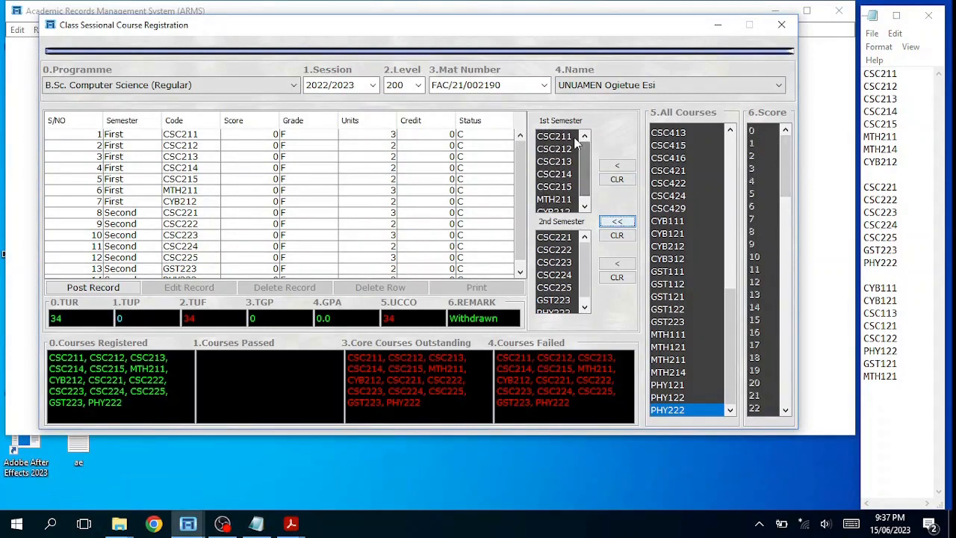
{"action": "left_click", "coordinate": [911, 75]}
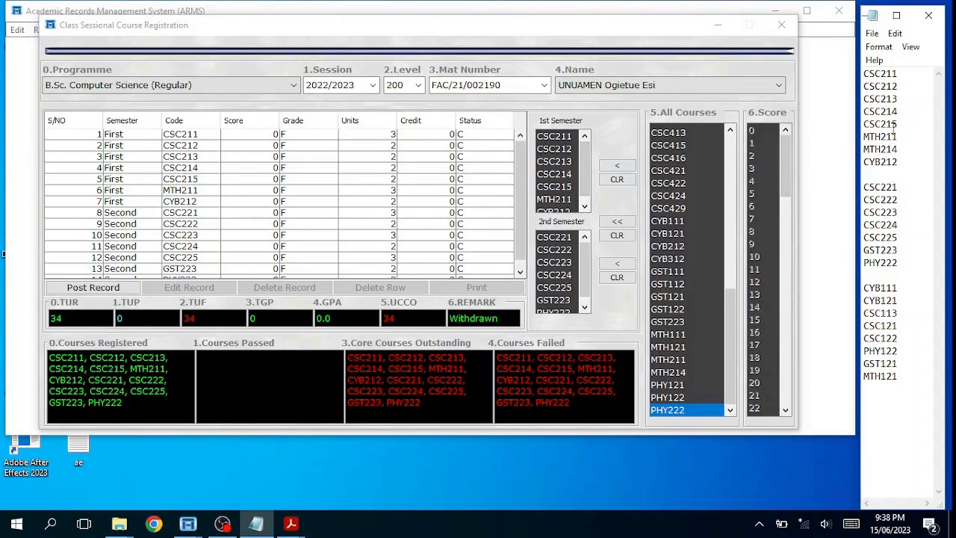
{"action": "left_click", "coordinate": [585, 205]}
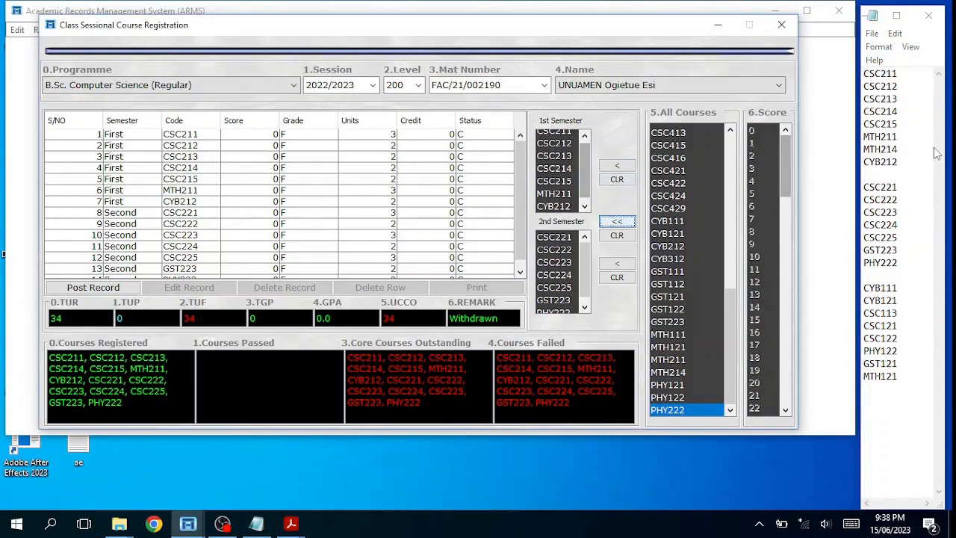
{"action": "left_click", "coordinate": [873, 150]}
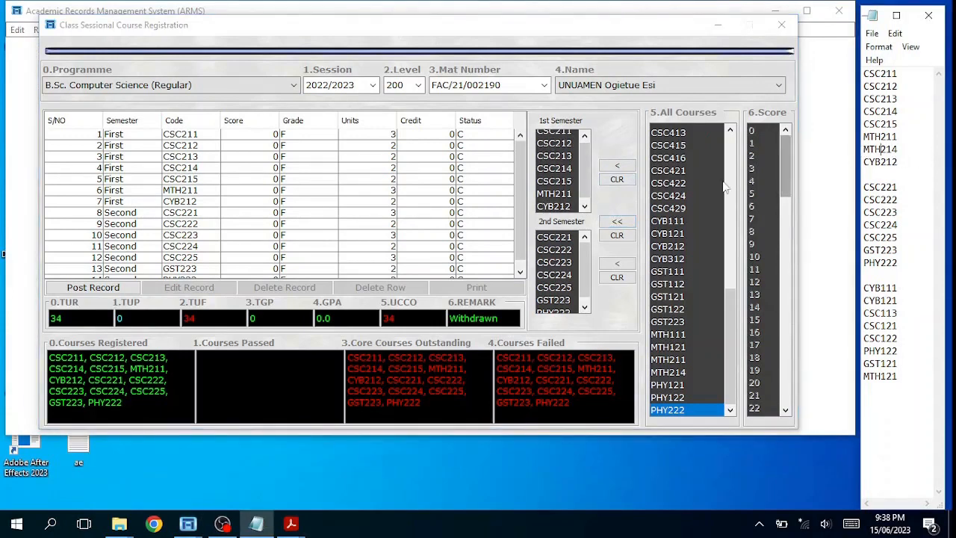
{"action": "left_click", "coordinate": [588, 180]}
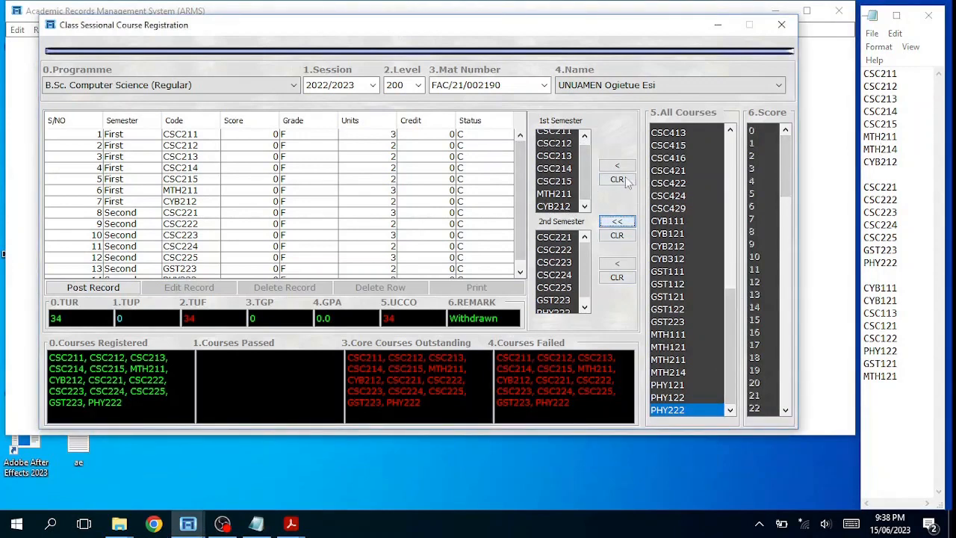
Add MTH214 to the first-semester list and transfer it into the class registration table
{"action": "left_click", "coordinate": [681, 373]}
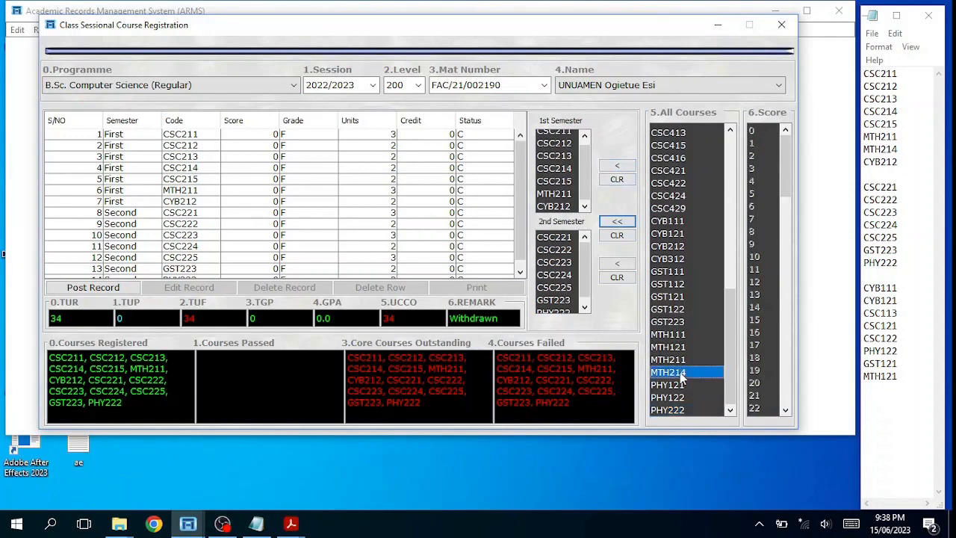
{"action": "left_click", "coordinate": [623, 167]}
{"action": "left_click", "coordinate": [622, 223]}
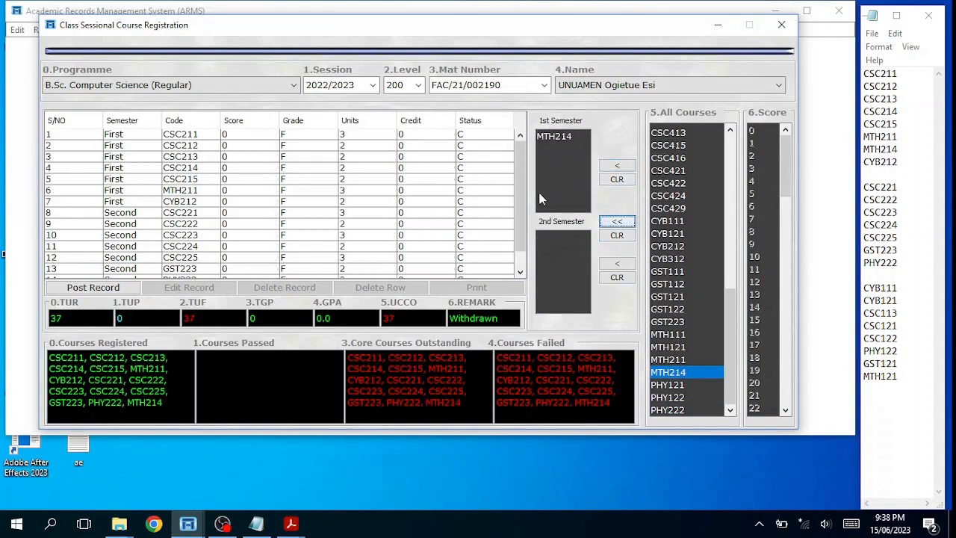
{"action": "left_click_drag", "start_coordinate": [519, 193], "coordinate": [521, 238]}
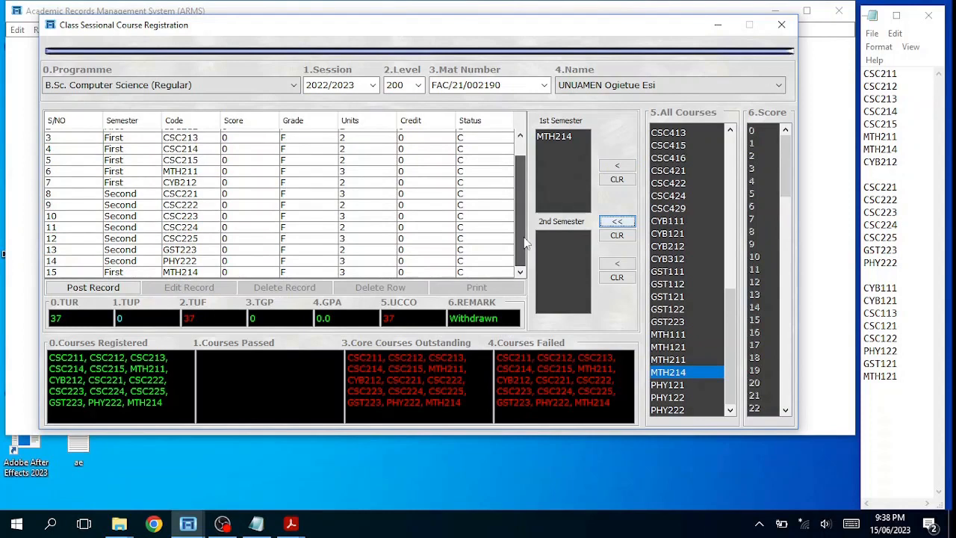
Check the class registration table against the note, post the 2022/2023 200-level records and close the class registration form
{"action": "left_click", "coordinate": [885, 74]}
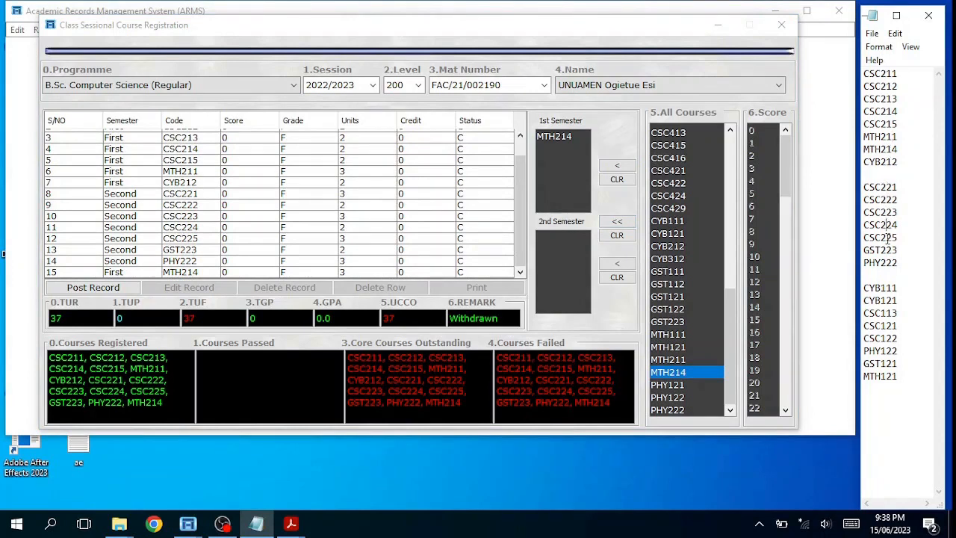
{"action": "left_click", "coordinate": [888, 263]}
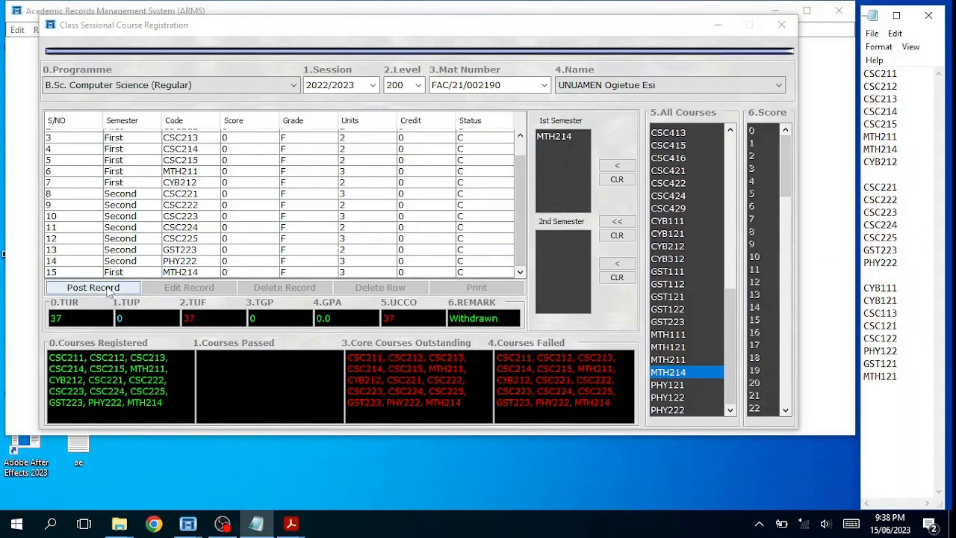
{"action": "left_click", "coordinate": [108, 290]}
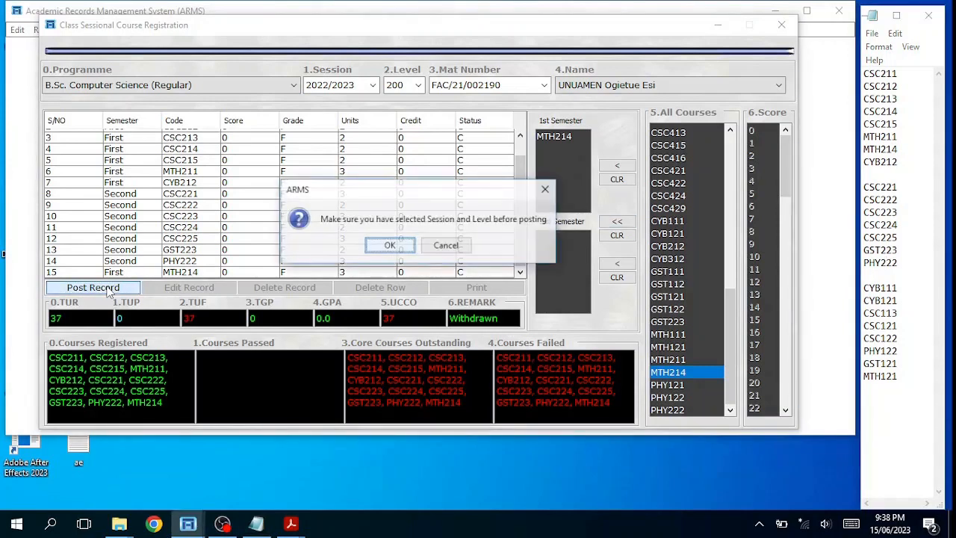
{"action": "left_click", "coordinate": [390, 245]}
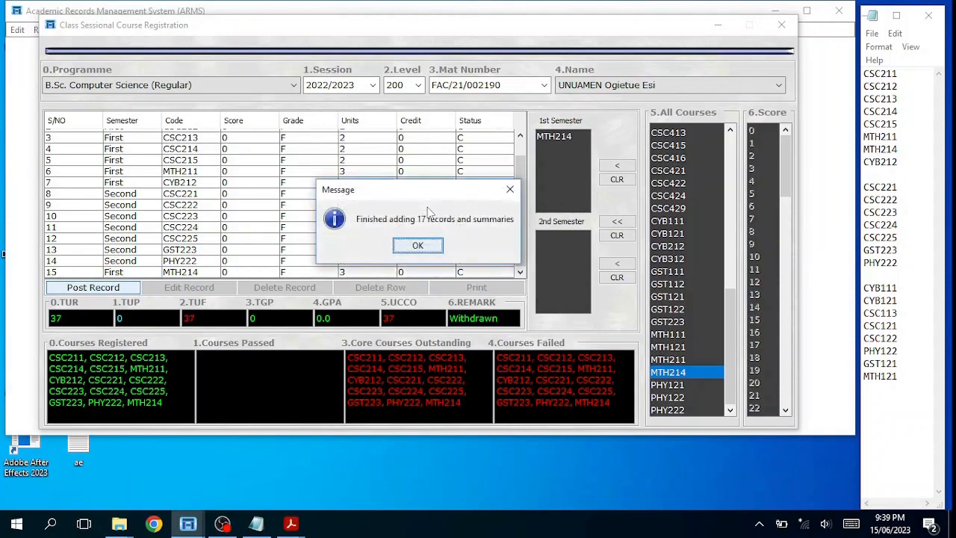
{"action": "left_click", "coordinate": [437, 247]}
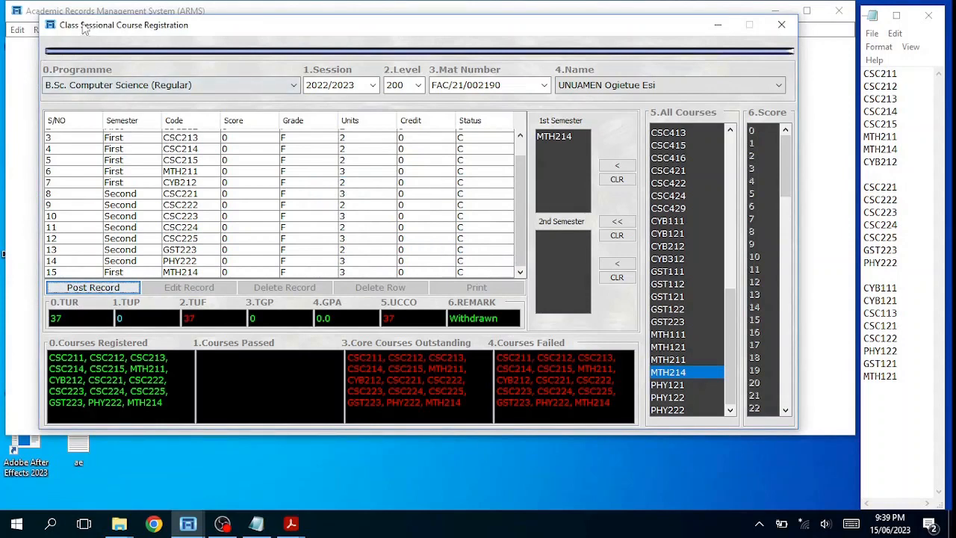
{"action": "left_click", "coordinate": [782, 25]}
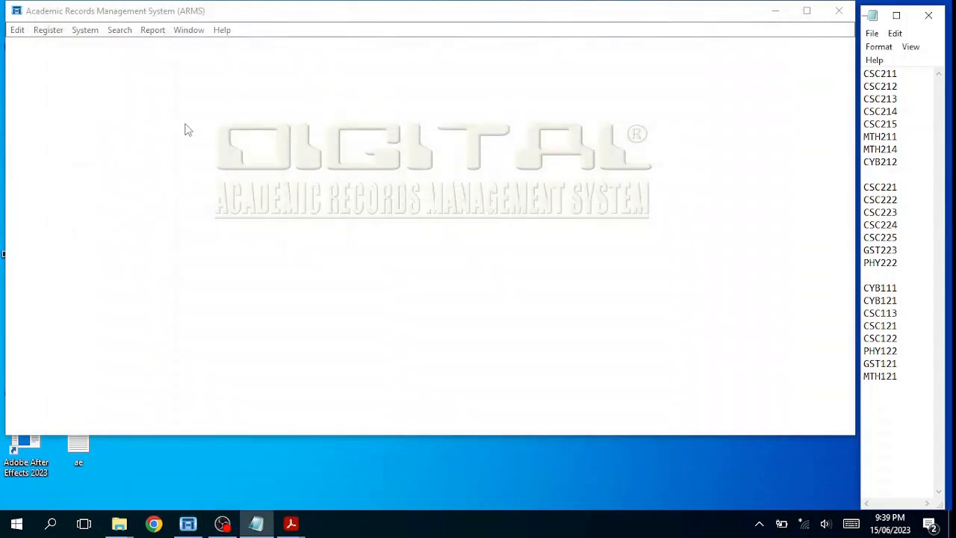
Mark CYB111 in the note's last course group and open the individual sessional course registration form
{"action": "double_click", "coordinate": [891, 288]}
{"action": "left_click", "coordinate": [58, 33]}
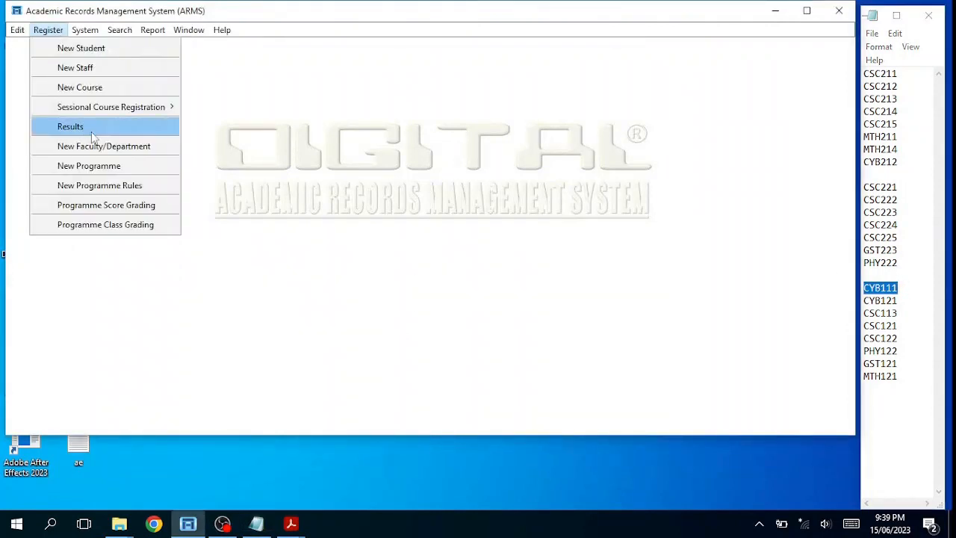
{"action": "mouse_move", "coordinate": [112, 107]}
{"action": "left_click", "coordinate": [221, 107]}
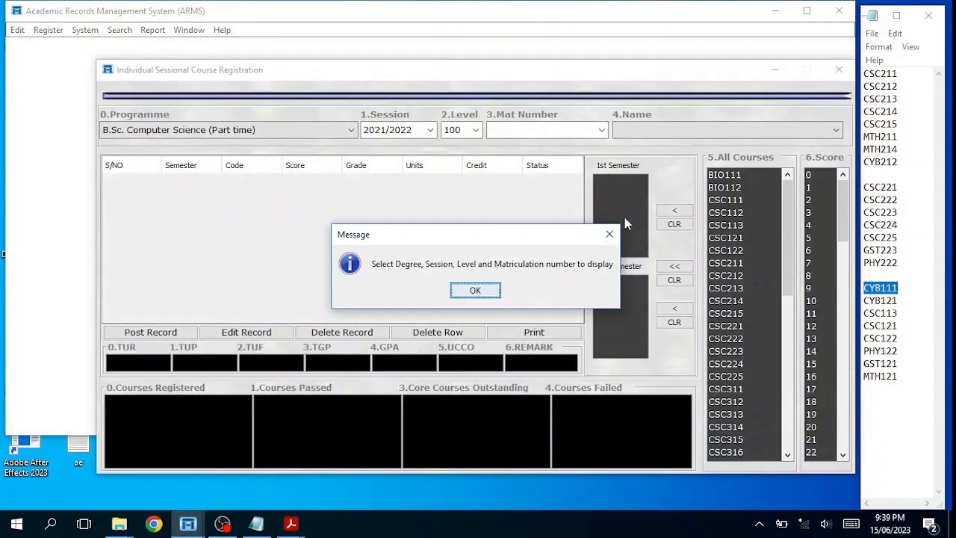
{"action": "left_click", "coordinate": [475, 290]}
{"action": "left_click_drag", "start_coordinate": [410, 73], "coordinate": [350, 60]}
Load the individual registration for B.Sc. Computer Science (Regular), session 2022/2023, level 200
{"action": "left_click", "coordinate": [302, 105]}
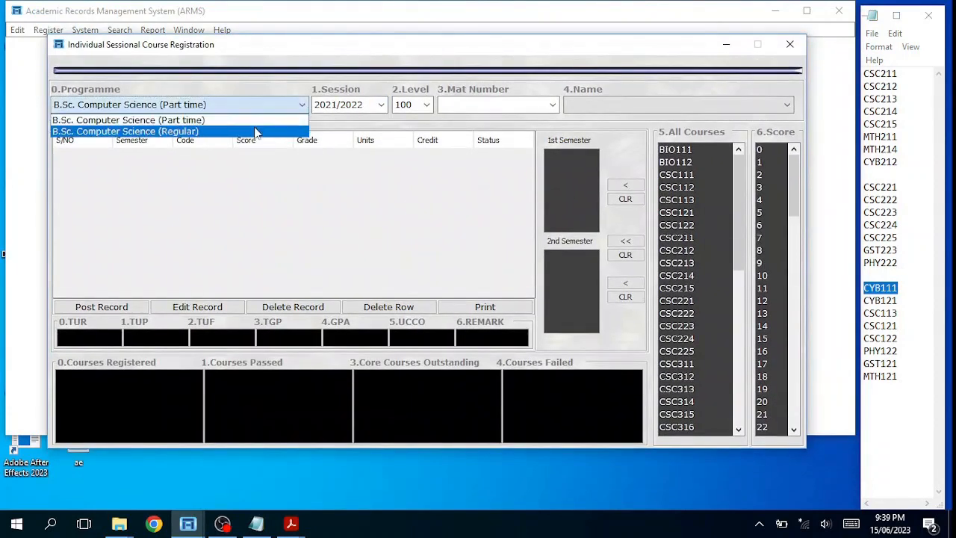
{"action": "left_click", "coordinate": [254, 131]}
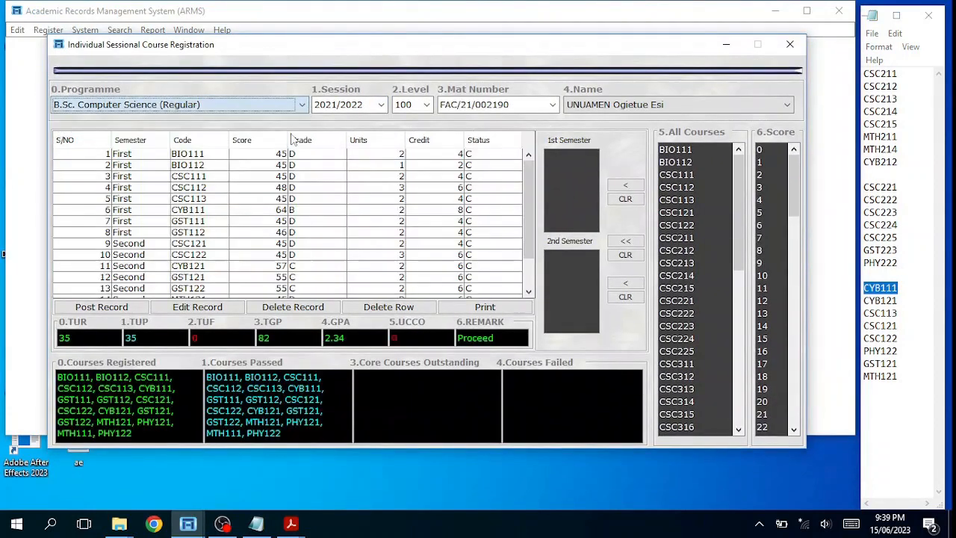
{"action": "left_click", "coordinate": [381, 105]}
{"action": "left_click", "coordinate": [370, 136]}
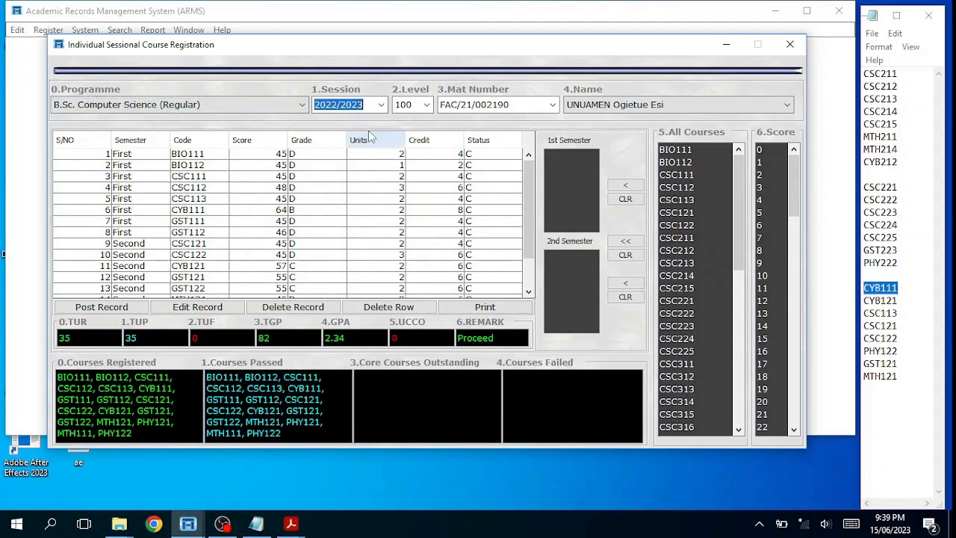
{"action": "left_click", "coordinate": [426, 105]}
{"action": "left_click", "coordinate": [411, 129]}
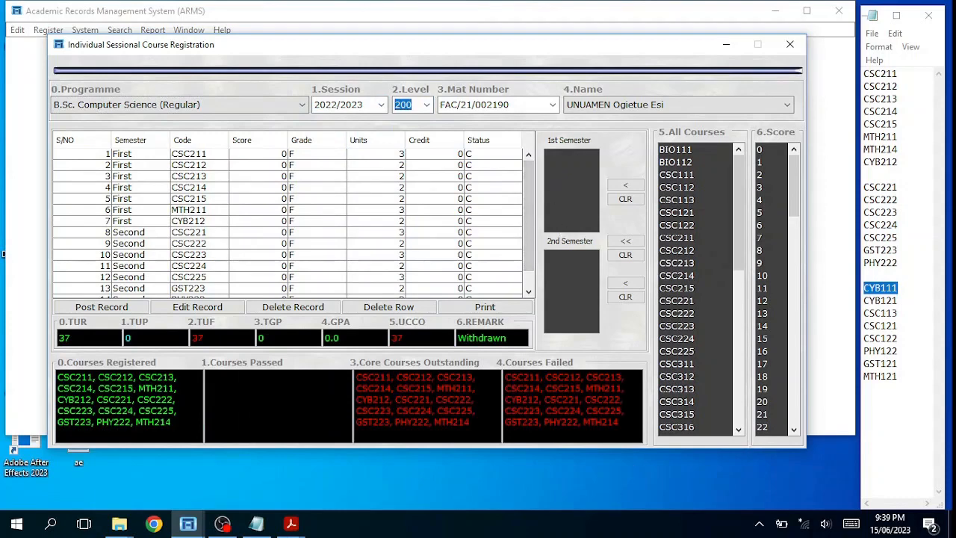
Switch to Adobe Acrobat and examine the 2021/2022 100-level second-semester result sheet for students with outstanding courses
{"action": "left_click", "coordinate": [291, 524]}
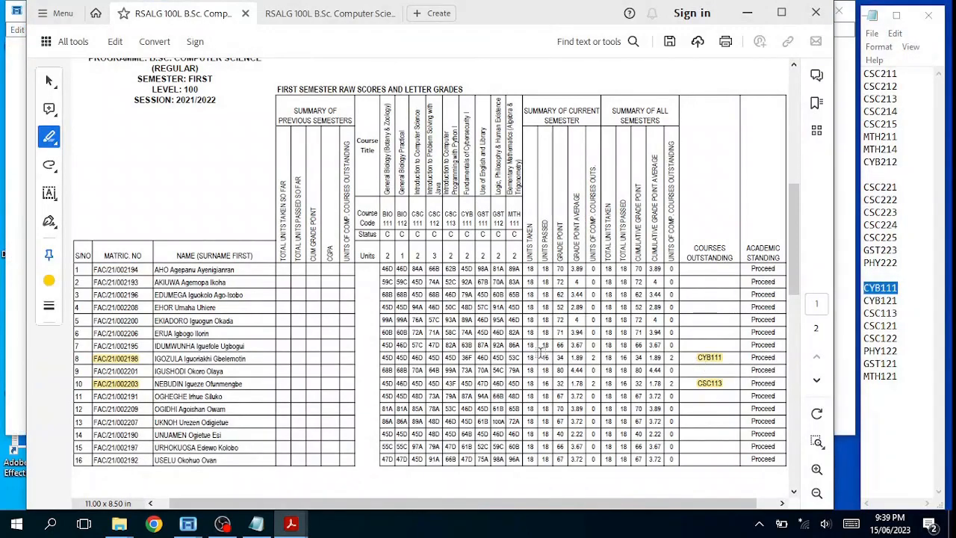
{"action": "left_click", "coordinate": [818, 18]}
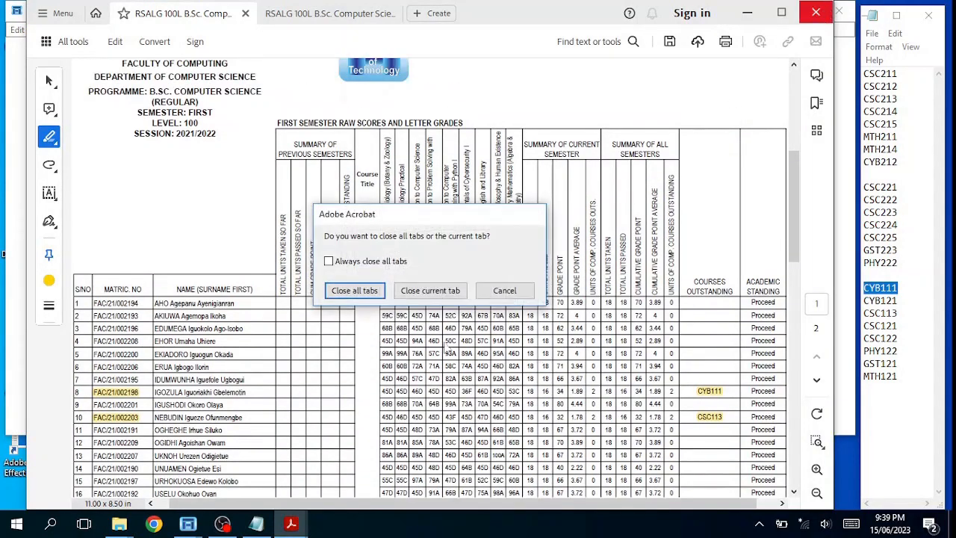
{"action": "left_click", "coordinate": [427, 292]}
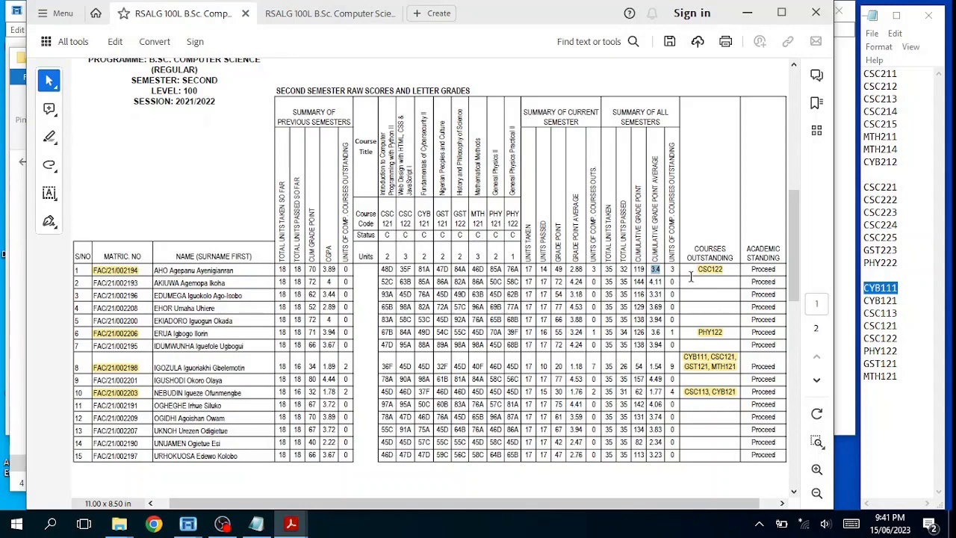
{"action": "mouse_move", "coordinate": [291, 523]}
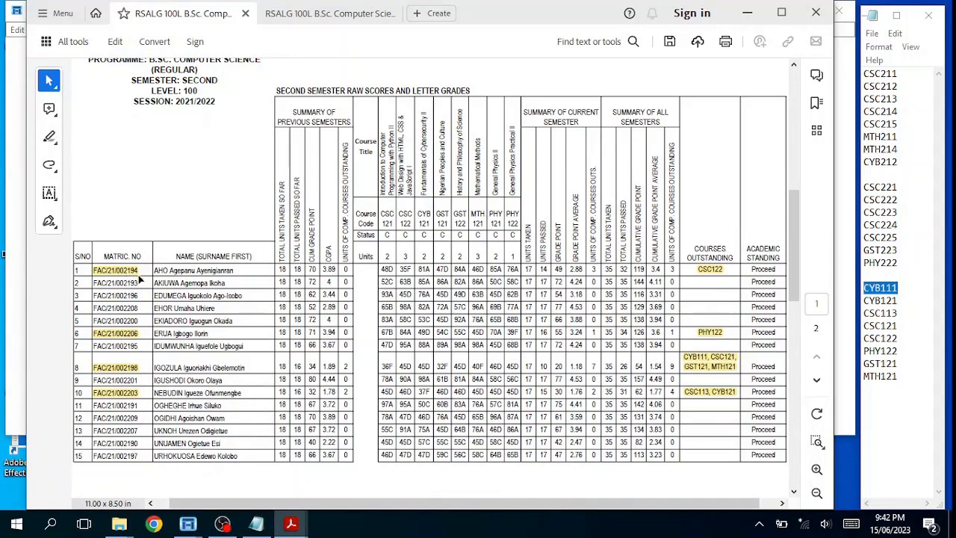
{"action": "left_click", "coordinate": [748, 13]}
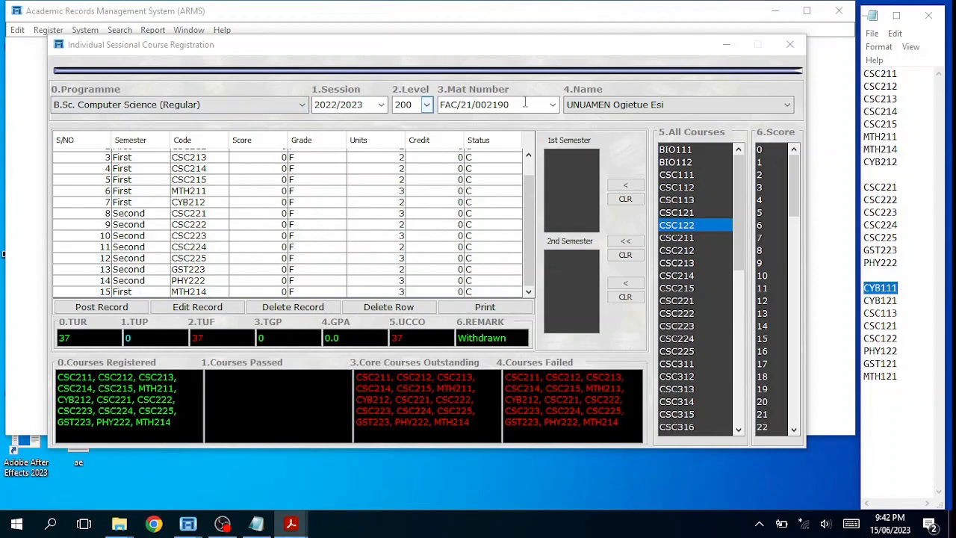
Select the matriculation number of the student with CSC122 outstanding and verify the name against the second-semester result sheet
{"action": "left_click", "coordinate": [553, 105]}
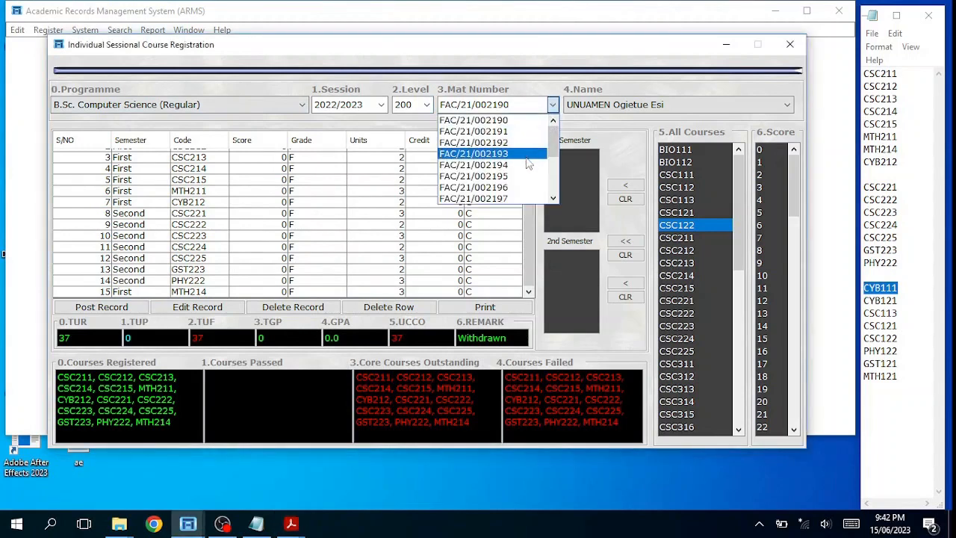
{"action": "left_click", "coordinate": [523, 165]}
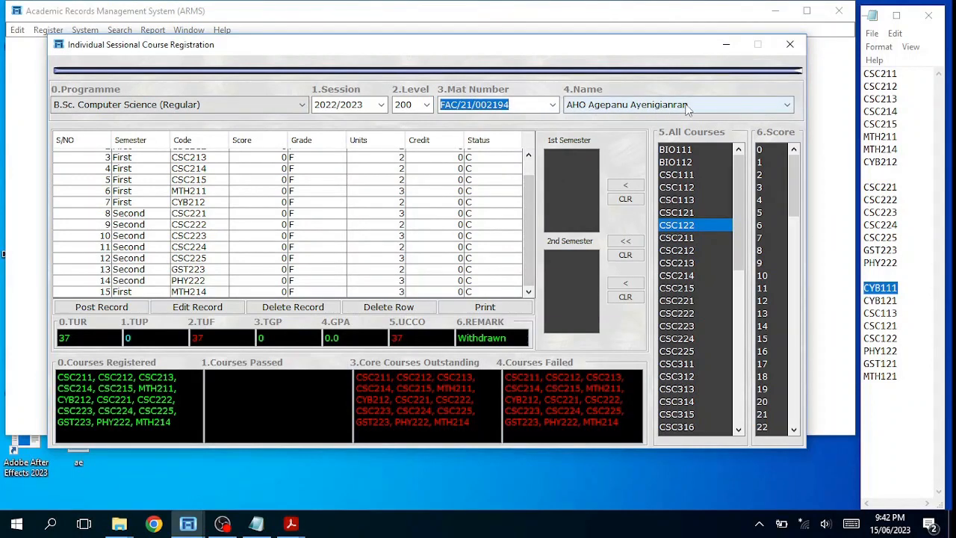
{"action": "left_click", "coordinate": [292, 523]}
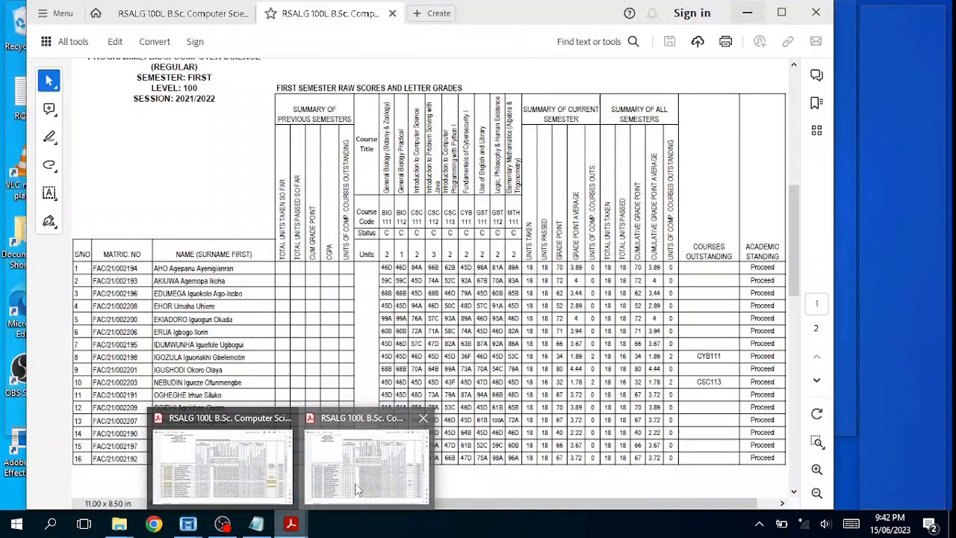
{"action": "left_click", "coordinate": [355, 481]}
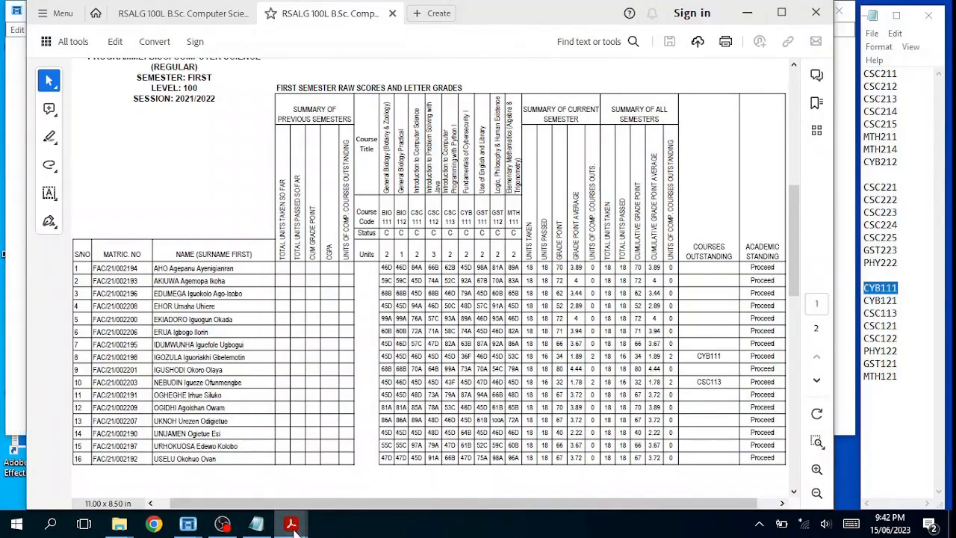
{"action": "mouse_move", "coordinate": [293, 525]}
{"action": "left_click", "coordinate": [237, 477]}
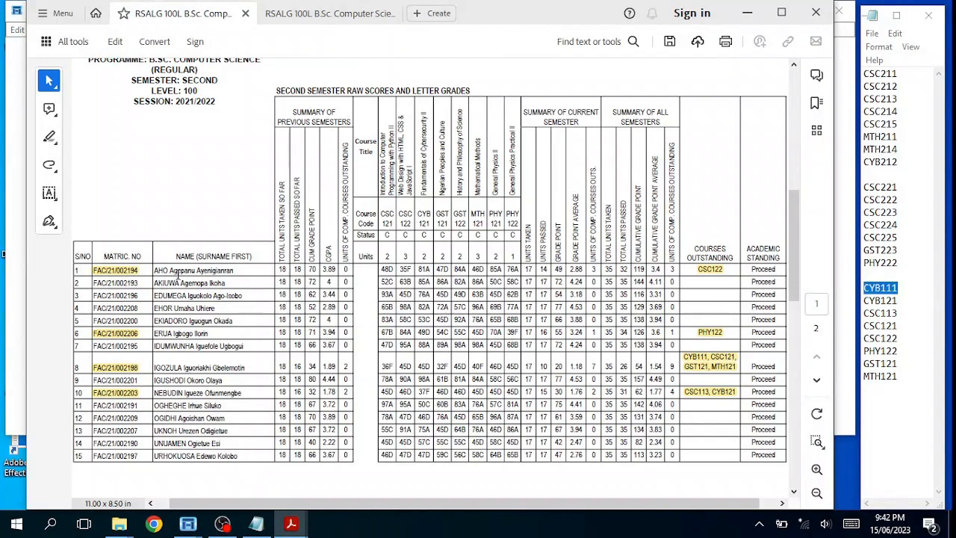
{"action": "left_click_drag", "start_coordinate": [153, 270], "coordinate": [227, 273]}
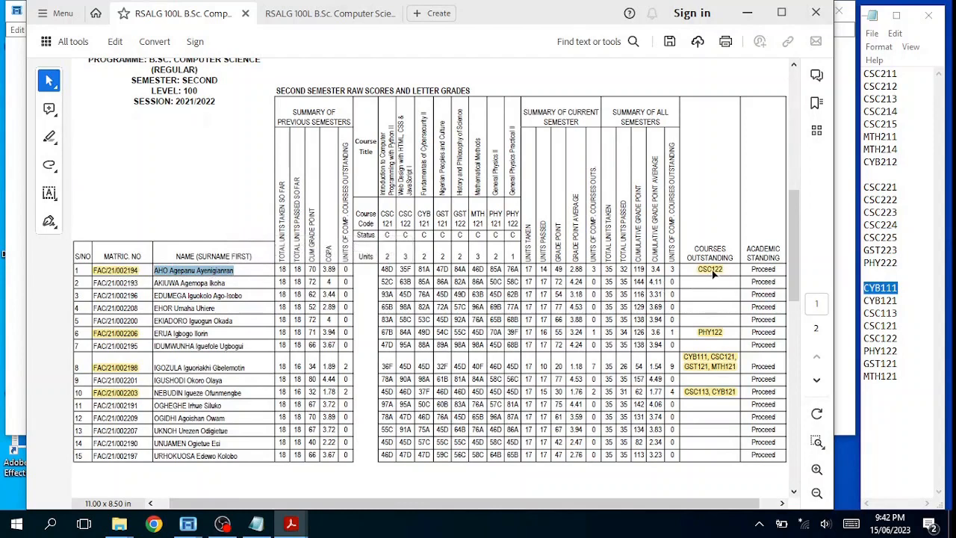
{"action": "left_click", "coordinate": [747, 13]}
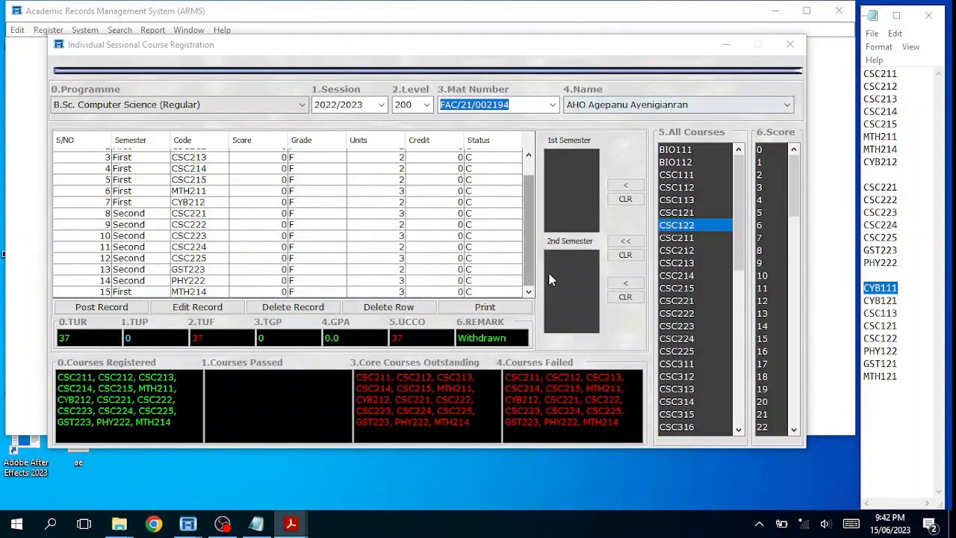
Add CSC122 to the student's second-semester list and transfer it into the registration table
{"action": "left_click", "coordinate": [529, 258]}
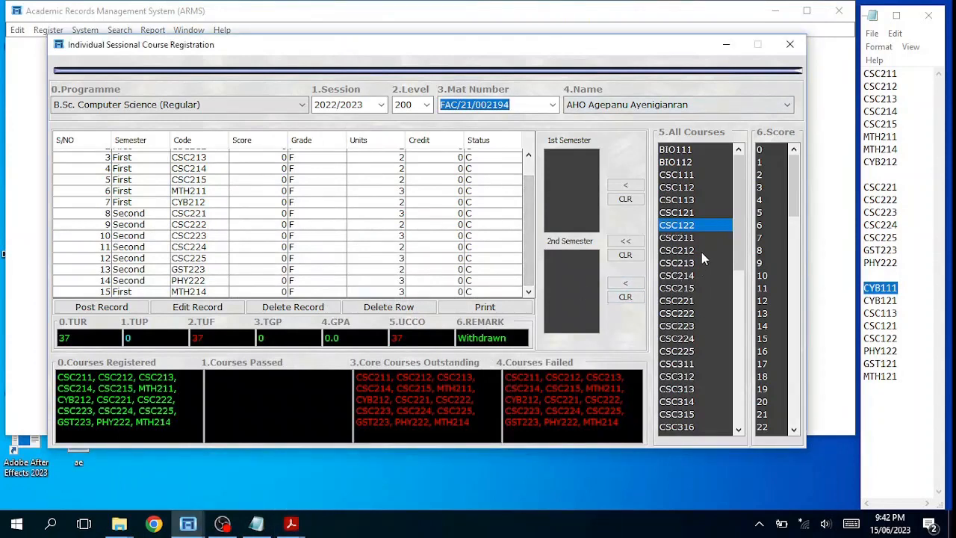
{"action": "left_click", "coordinate": [638, 287]}
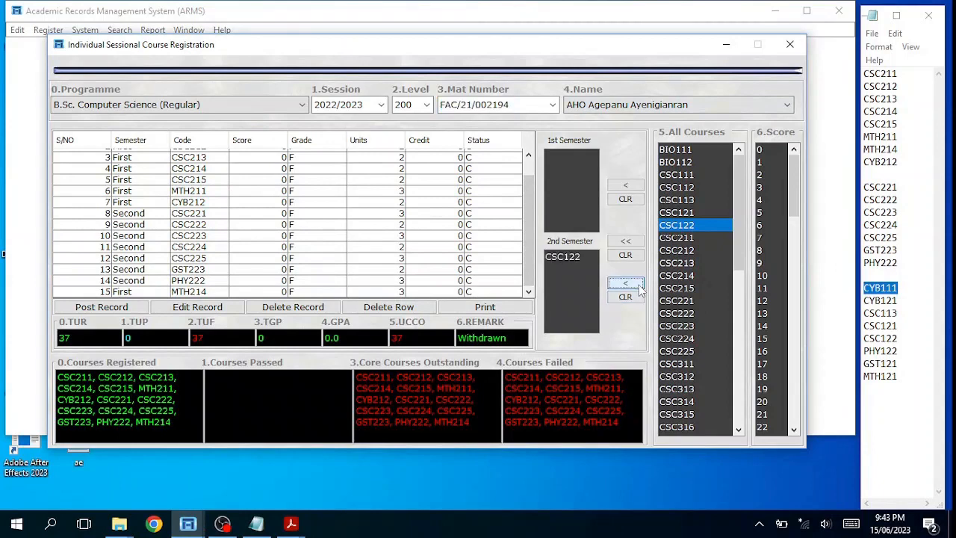
{"action": "left_click", "coordinate": [627, 242]}
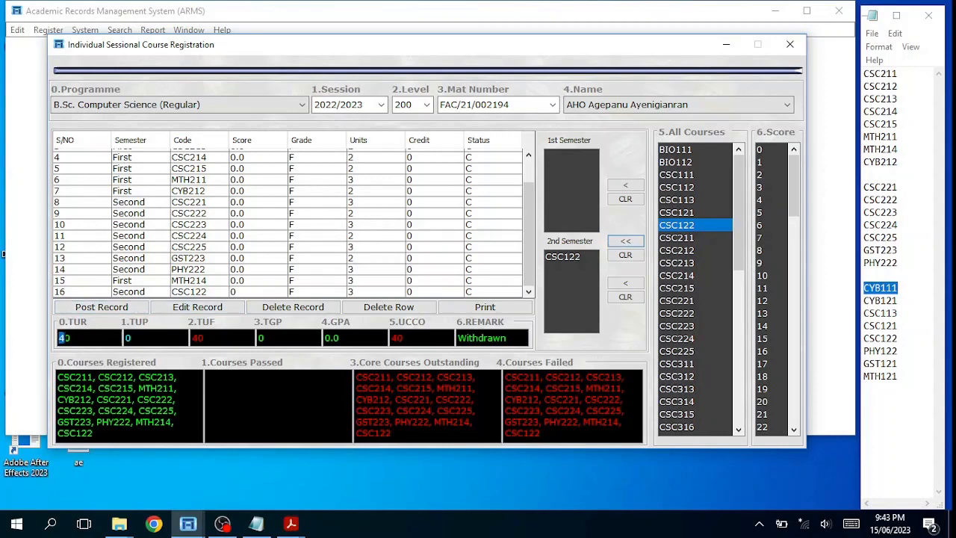
Review the student's total registered units and course rows and post the individual registration record
{"action": "left_click_drag", "start_coordinate": [72, 338], "coordinate": [57, 340]}
{"action": "scroll", "coordinate": [149, 236], "scroll_direction": "up", "scroll_amount": 1}
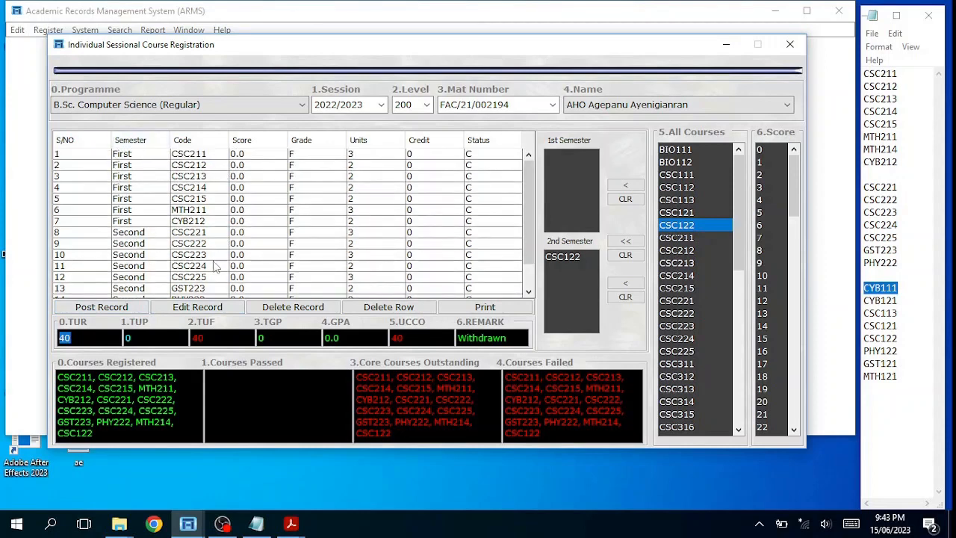
{"action": "scroll", "coordinate": [214, 267], "scroll_direction": "down", "scroll_amount": 1}
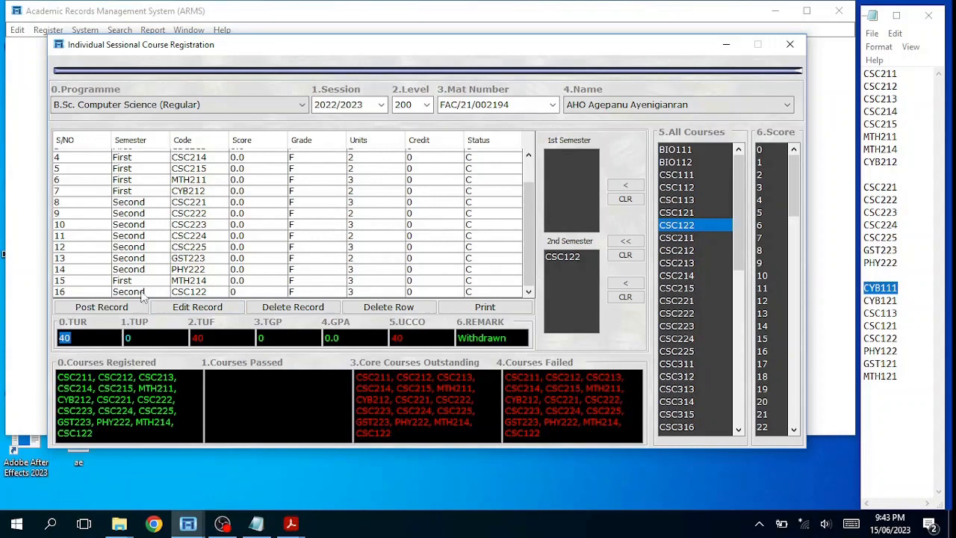
{"action": "left_click", "coordinate": [121, 310]}
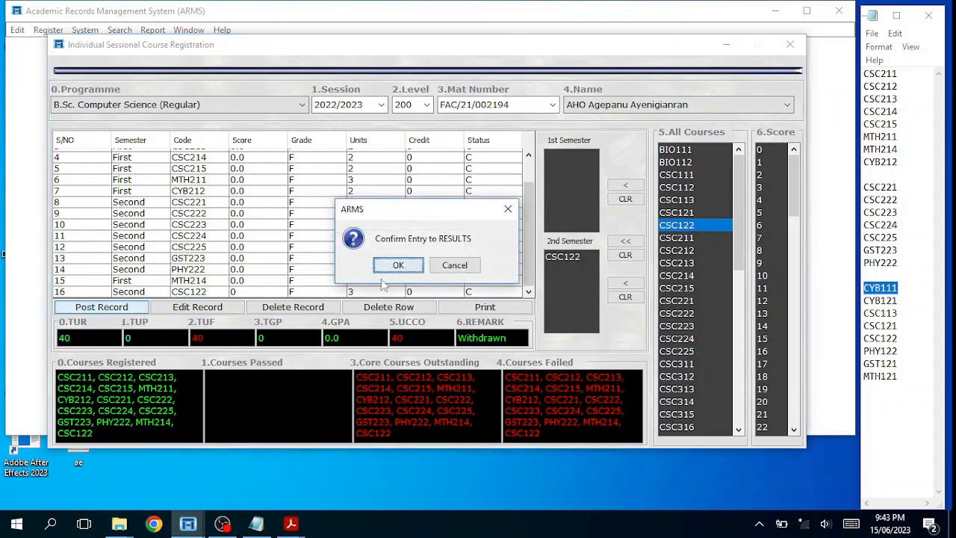
{"action": "left_click", "coordinate": [398, 267]}
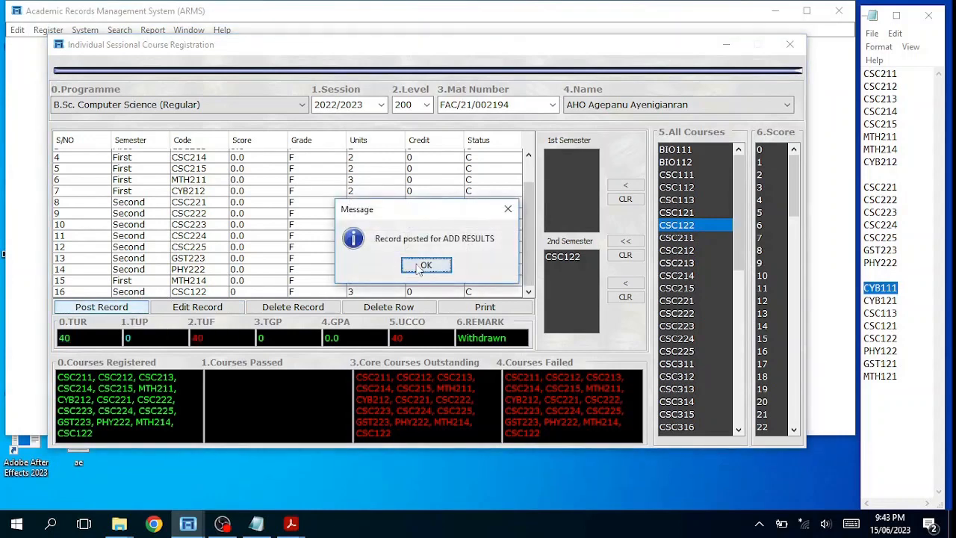
{"action": "left_click", "coordinate": [426, 266]}
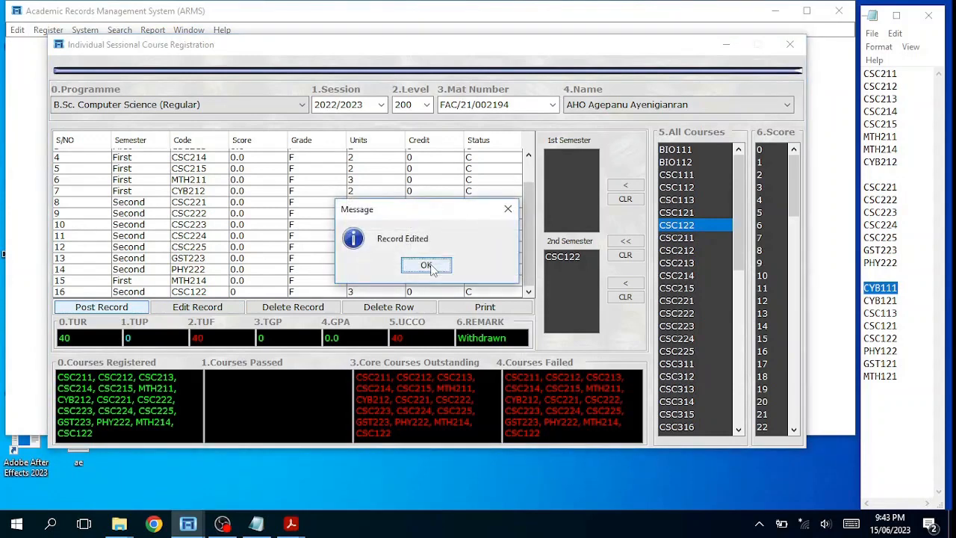
Acknowledge the posted record and reselect the same student's matriculation number to check the saved registration
{"action": "left_click", "coordinate": [426, 266]}
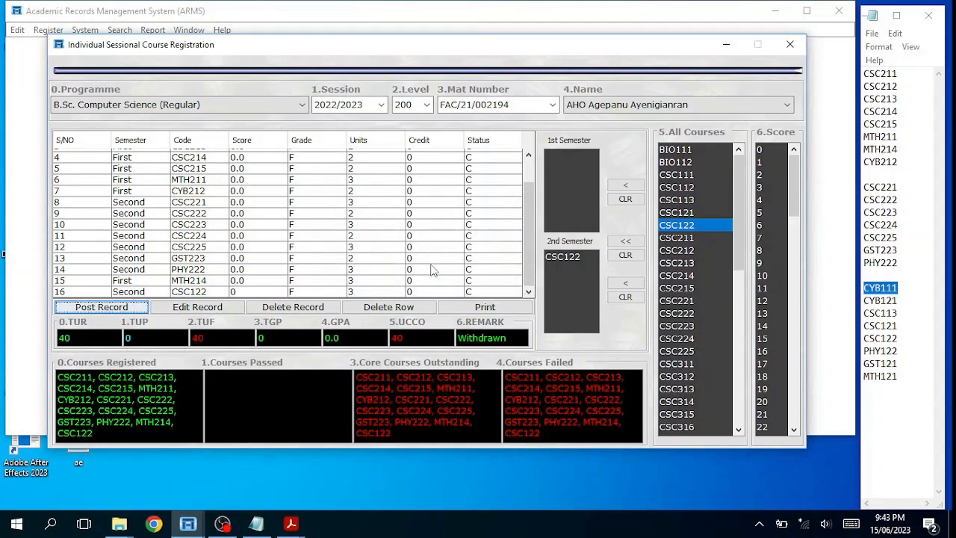
{"action": "left_click", "coordinate": [554, 104]}
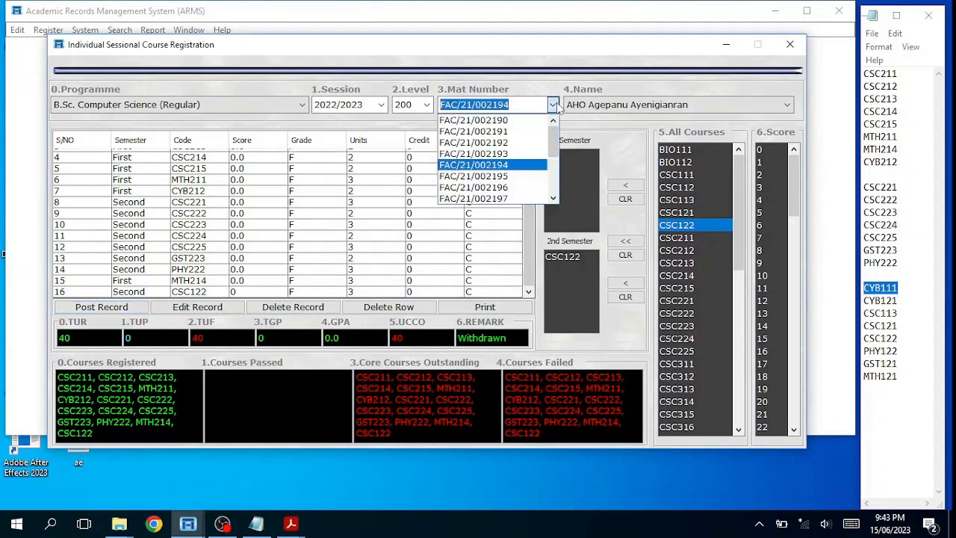
{"action": "left_click", "coordinate": [524, 167]}
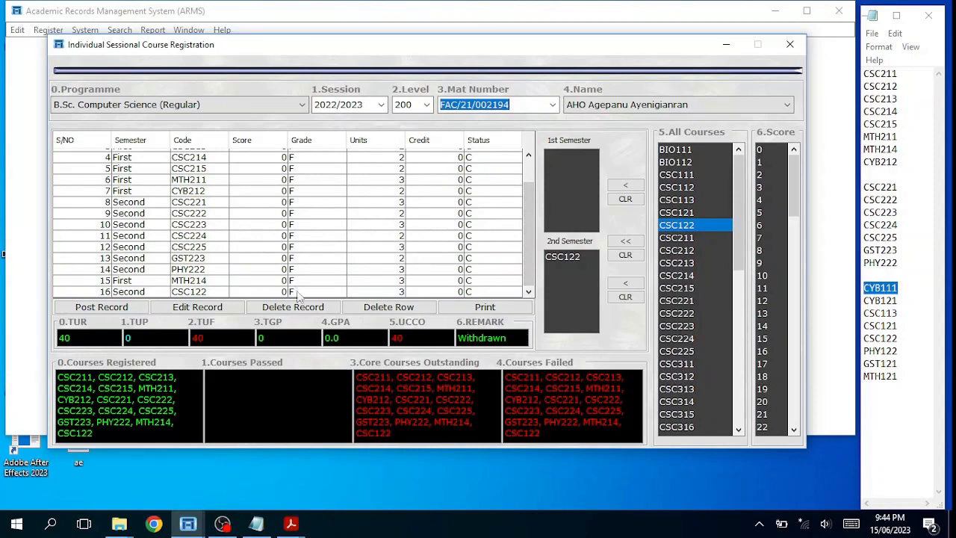
Close the Individual Sessional Course Registration form and reopen a fresh one for individual registration
{"action": "left_click", "coordinate": [790, 44]}
{"action": "left_click", "coordinate": [46, 30]}
{"action": "mouse_move", "coordinate": [90, 107]}
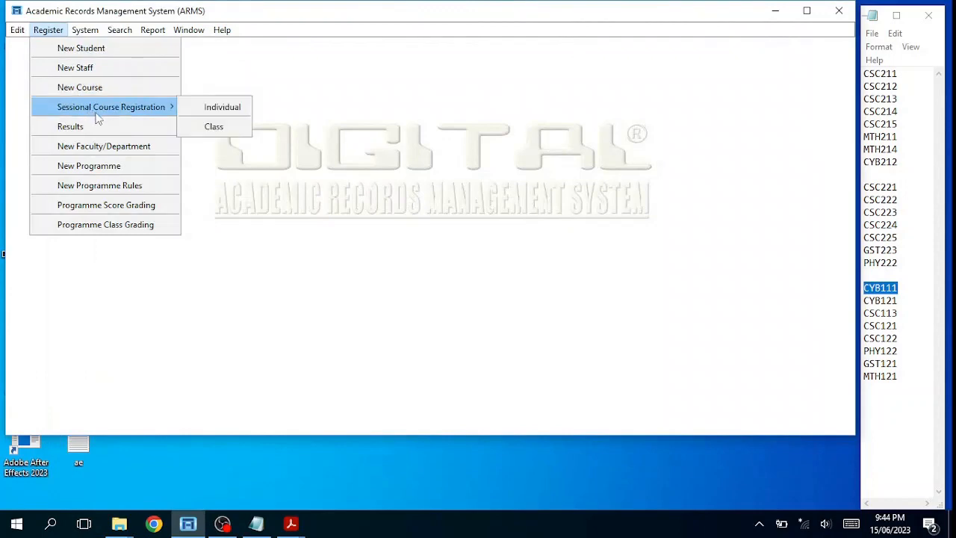
{"action": "left_click", "coordinate": [223, 107]}
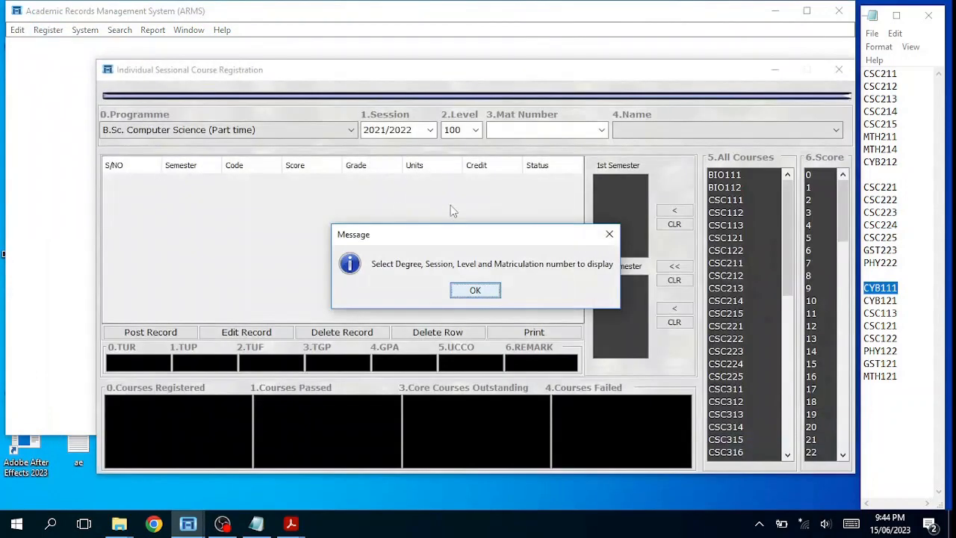
{"action": "left_click", "coordinate": [486, 296]}
Set the registration form to programme B.Sc. Computer Science (Regular), session 2022/2023 and level 200
{"action": "left_click", "coordinate": [351, 130]}
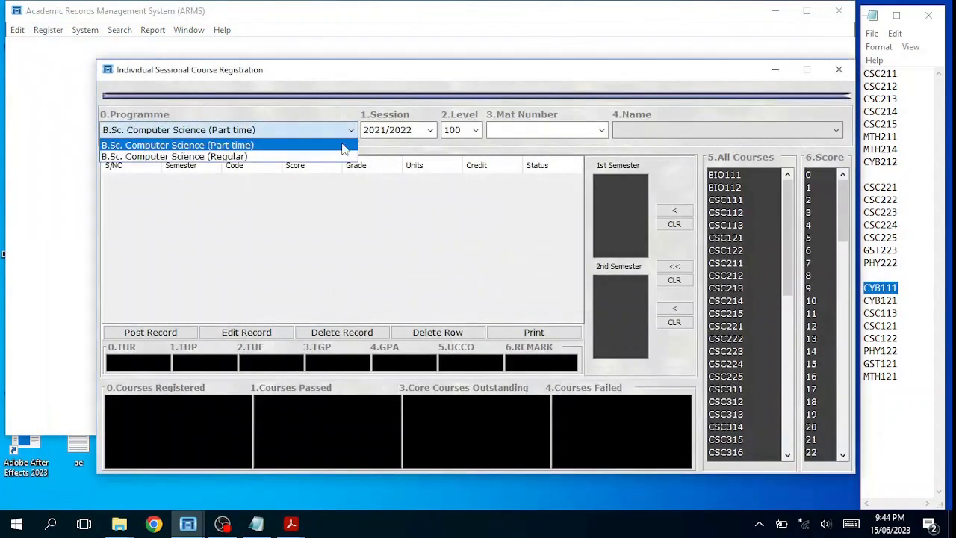
{"action": "left_click", "coordinate": [310, 157]}
{"action": "left_click", "coordinate": [431, 130]}
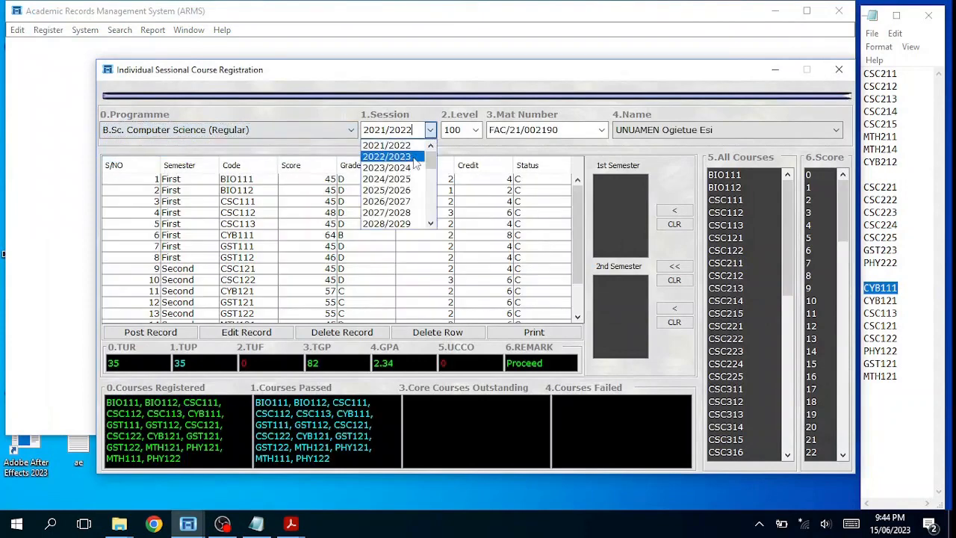
{"action": "left_click", "coordinate": [387, 156]}
{"action": "left_click", "coordinate": [475, 130]}
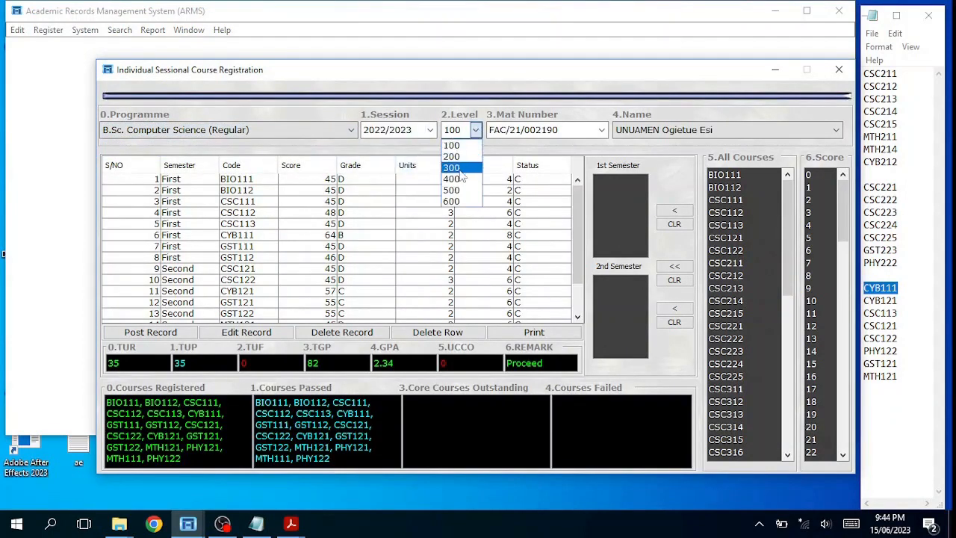
{"action": "left_click", "coordinate": [456, 156]}
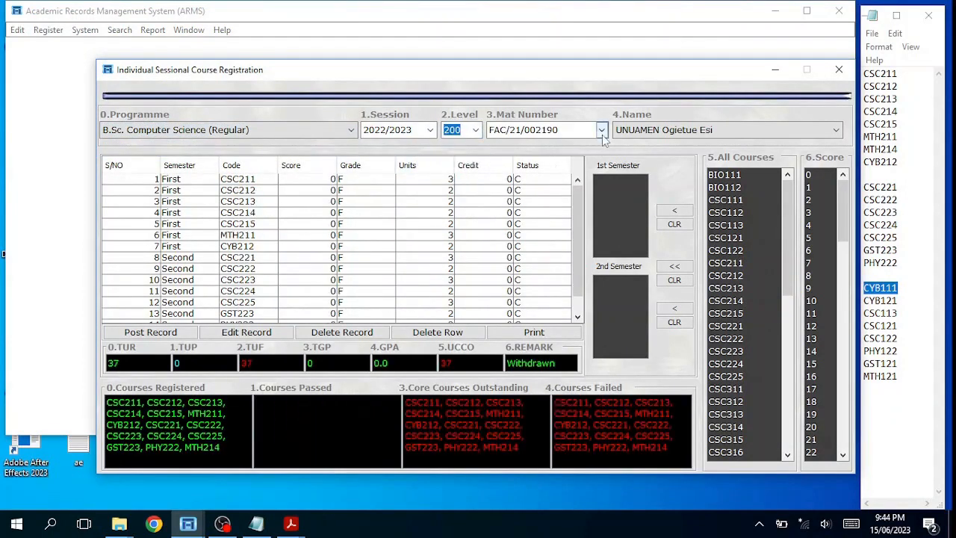
Load the student with CSC122 outstanding and review the saved course rows for that course
{"action": "left_click", "coordinate": [601, 130]}
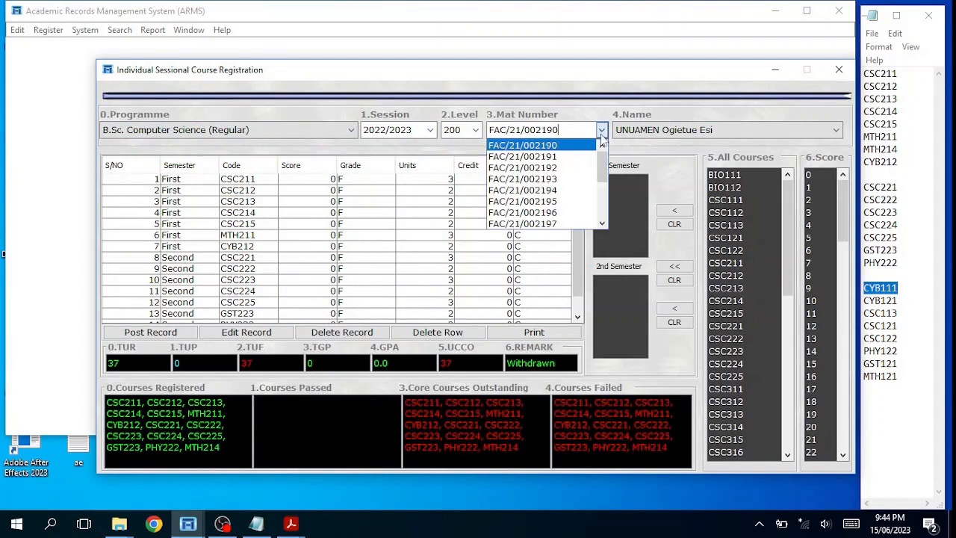
{"action": "left_click", "coordinate": [576, 191]}
{"action": "left_click_drag", "start_coordinate": [579, 209], "coordinate": [578, 250]}
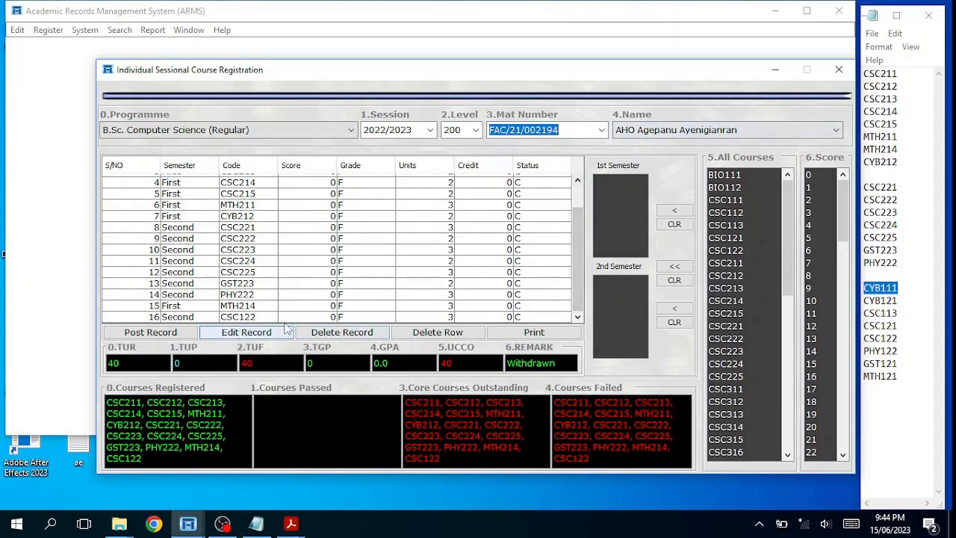
{"action": "left_click", "coordinate": [445, 47]}
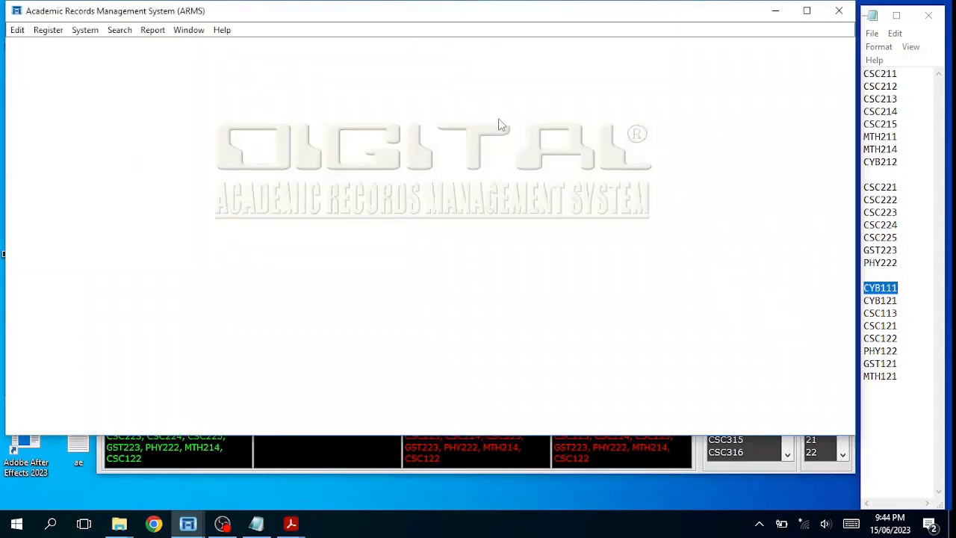
{"action": "left_click", "coordinate": [386, 474]}
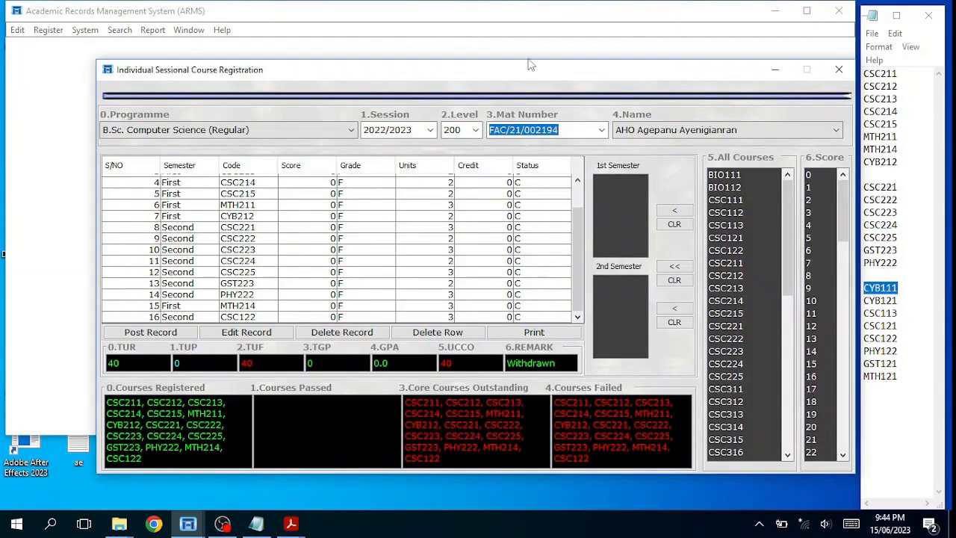
{"action": "left_click_drag", "start_coordinate": [529, 67], "coordinate": [480, 27]}
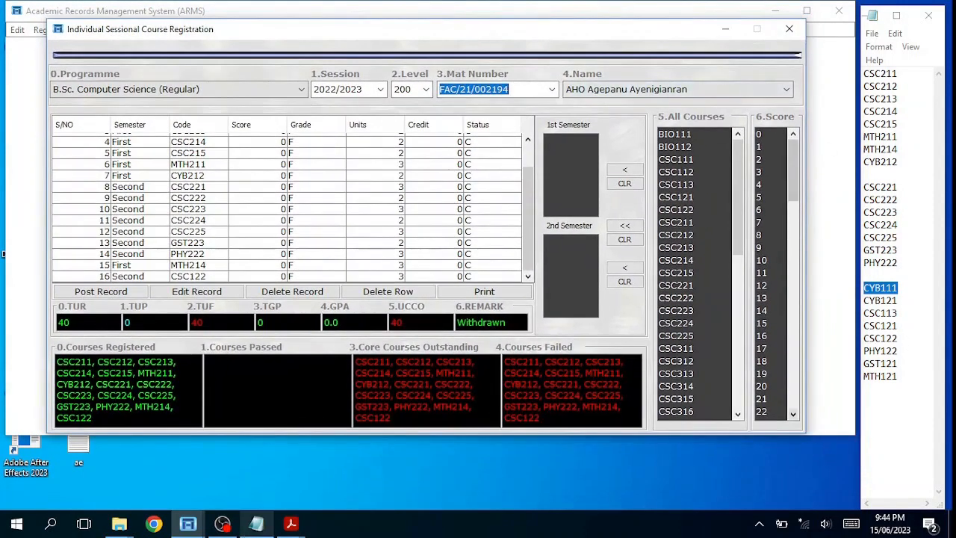
Look up the student with PHY122 outstanding in Adobe Acrobat's second-semester result sheet and select that student's matriculation number in the registration form
{"action": "left_click", "coordinate": [291, 523]}
{"action": "mouse_move", "coordinate": [398, 492]}
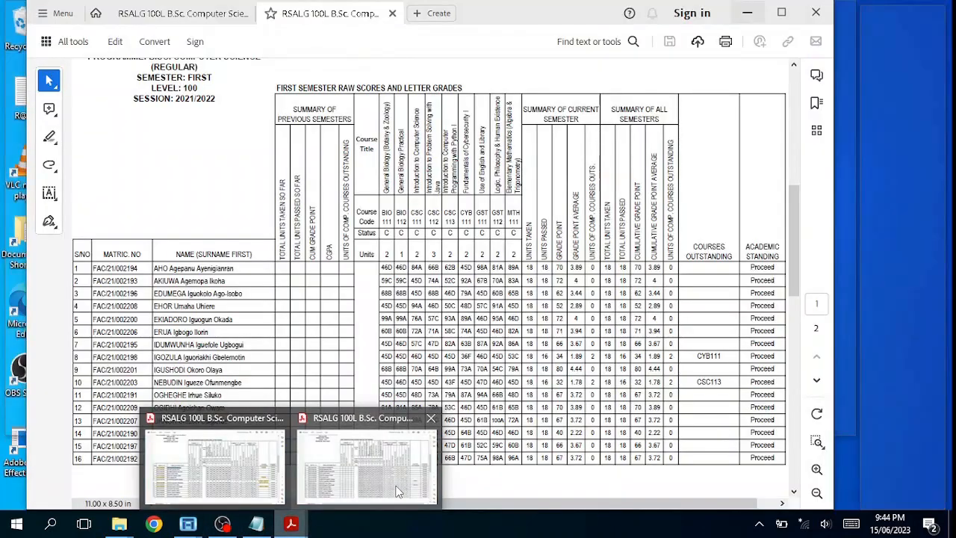
{"action": "left_click", "coordinate": [398, 491]}
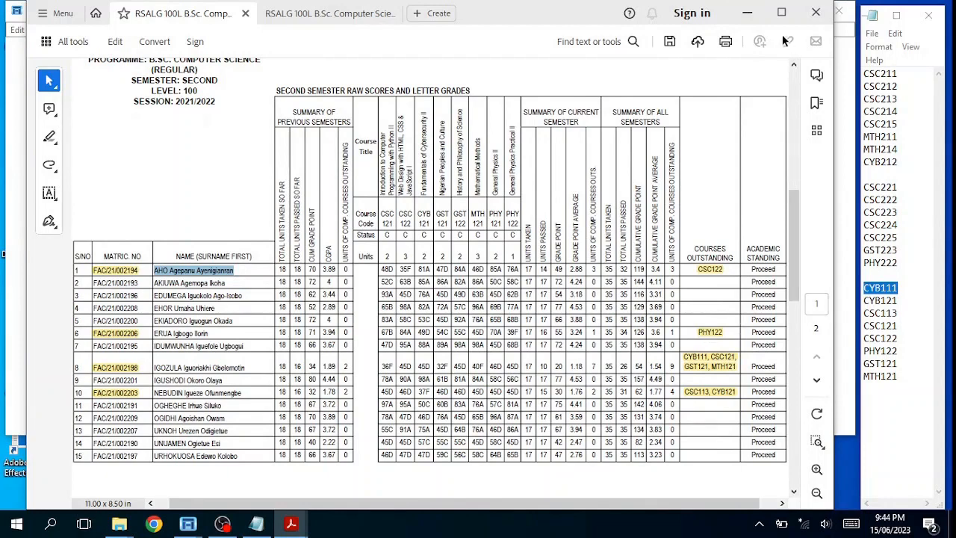
{"action": "left_click", "coordinate": [747, 13]}
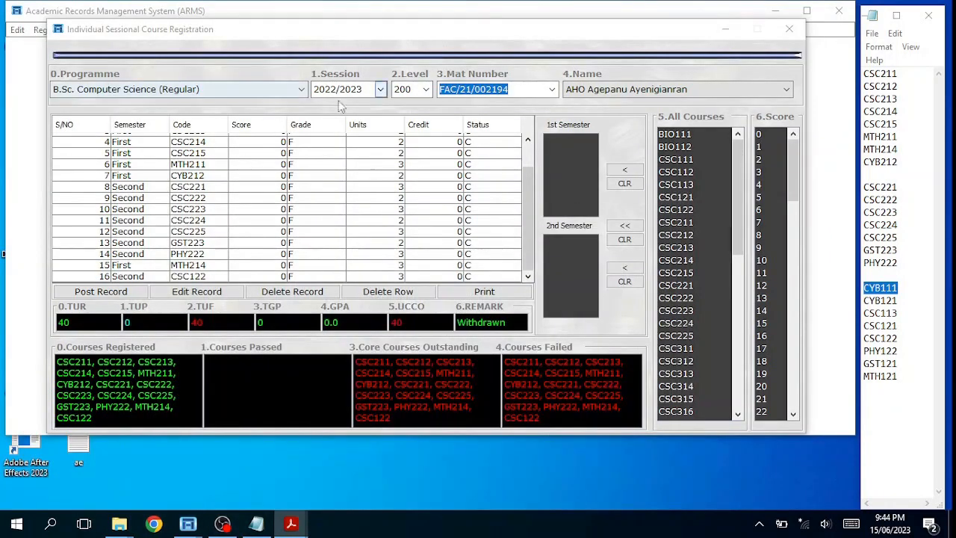
{"action": "left_click", "coordinate": [552, 88]}
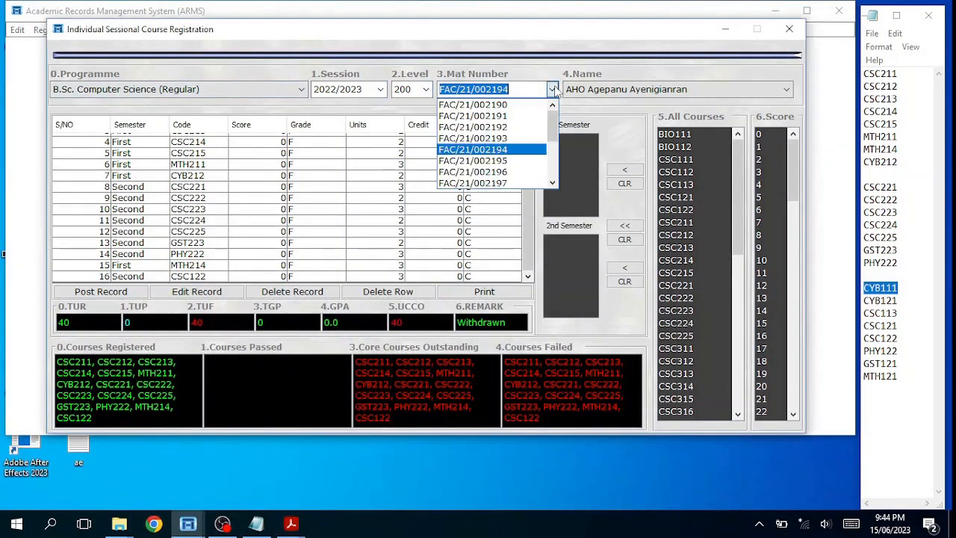
{"action": "scroll", "coordinate": [534, 173], "scroll_direction": "down", "scroll_amount": 1}
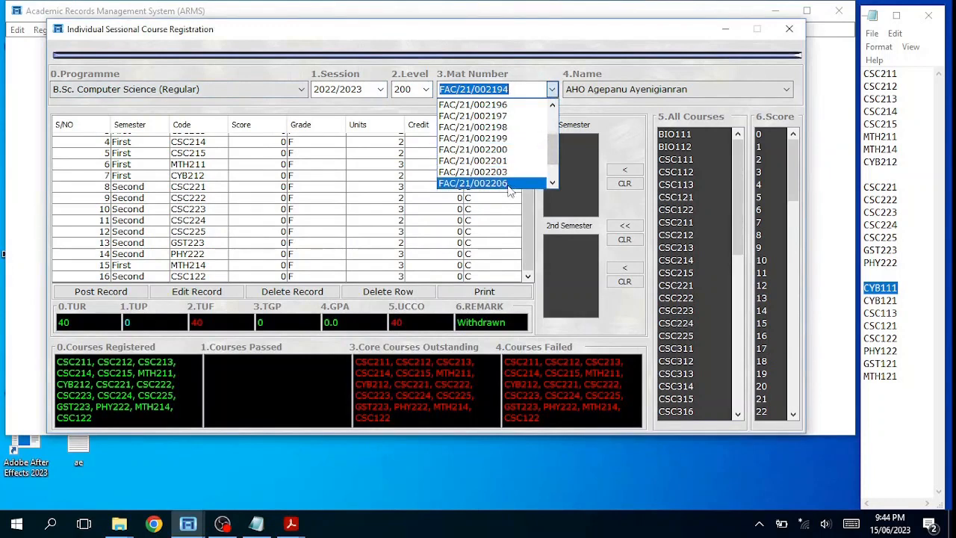
{"action": "left_click", "coordinate": [512, 183]}
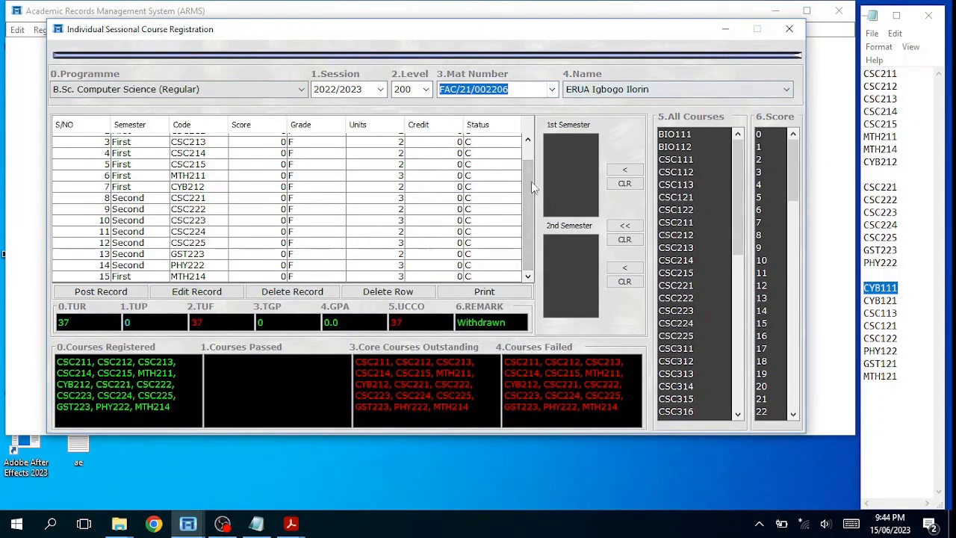
Add PHY122 to the student's second-semester list and transfer it into the registration table
{"action": "left_click_drag", "start_coordinate": [736, 251], "coordinate": [712, 401]}
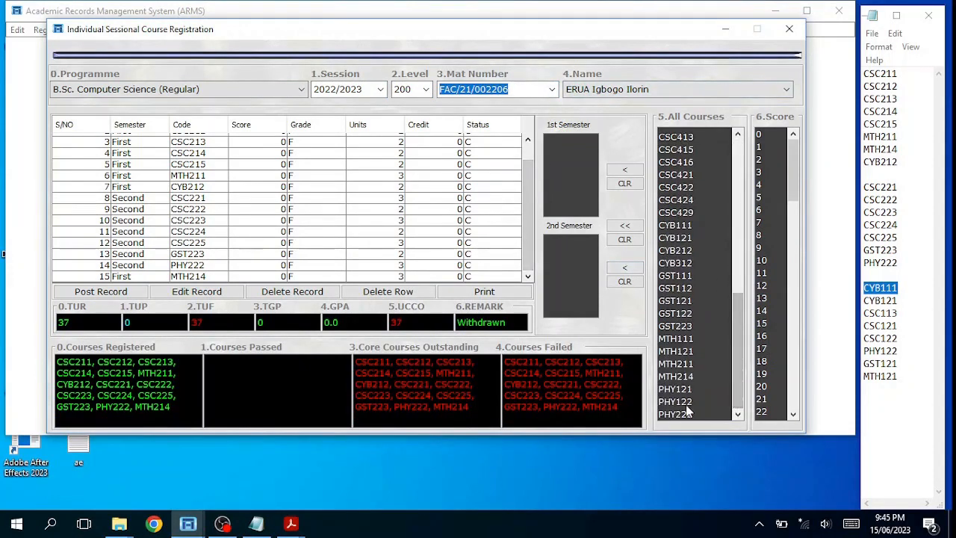
{"action": "left_click", "coordinate": [684, 401]}
{"action": "left_click", "coordinate": [632, 270]}
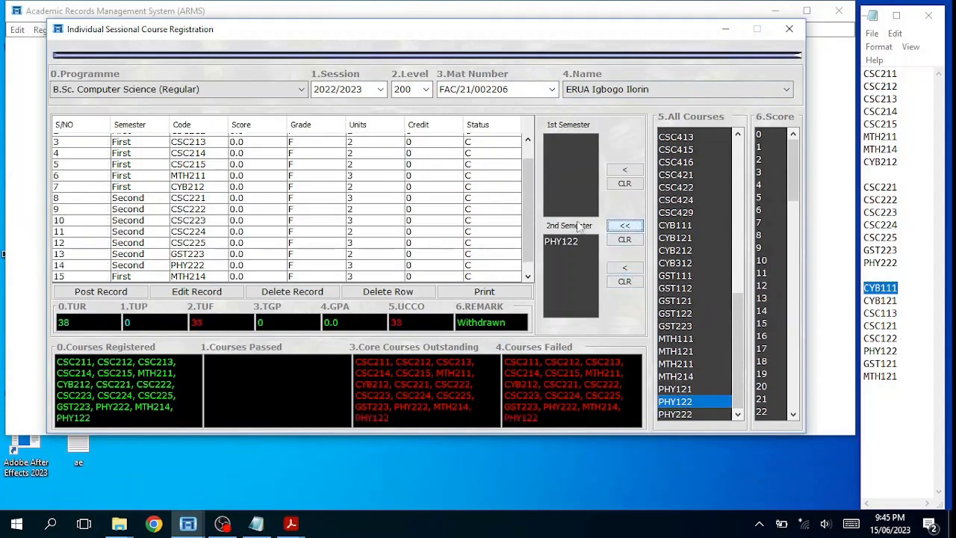
{"action": "left_click", "coordinate": [628, 227]}
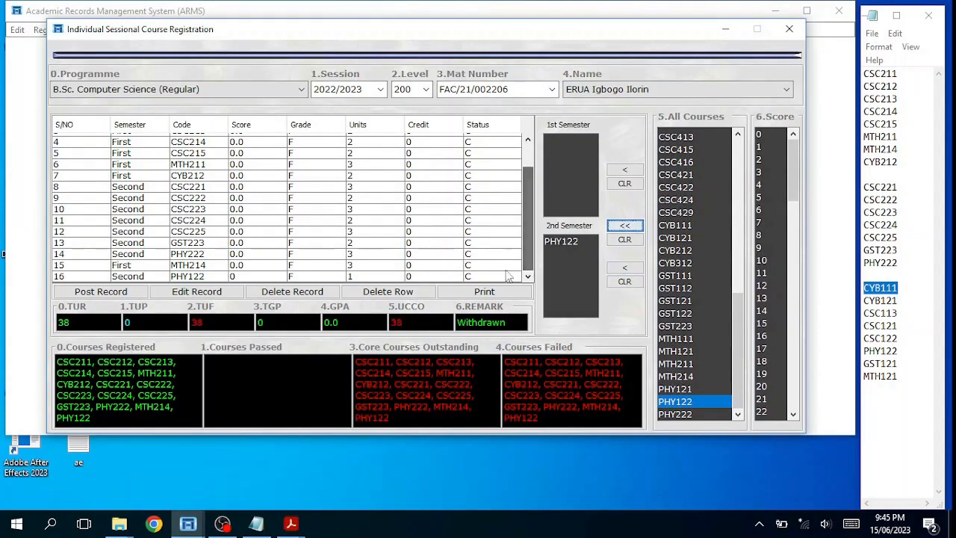
Post the registration record that includes PHY122 and reload the same student's matriculation number to verify it
{"action": "left_click", "coordinate": [101, 292]}
{"action": "left_click", "coordinate": [398, 251]}
{"action": "left_click", "coordinate": [423, 247]}
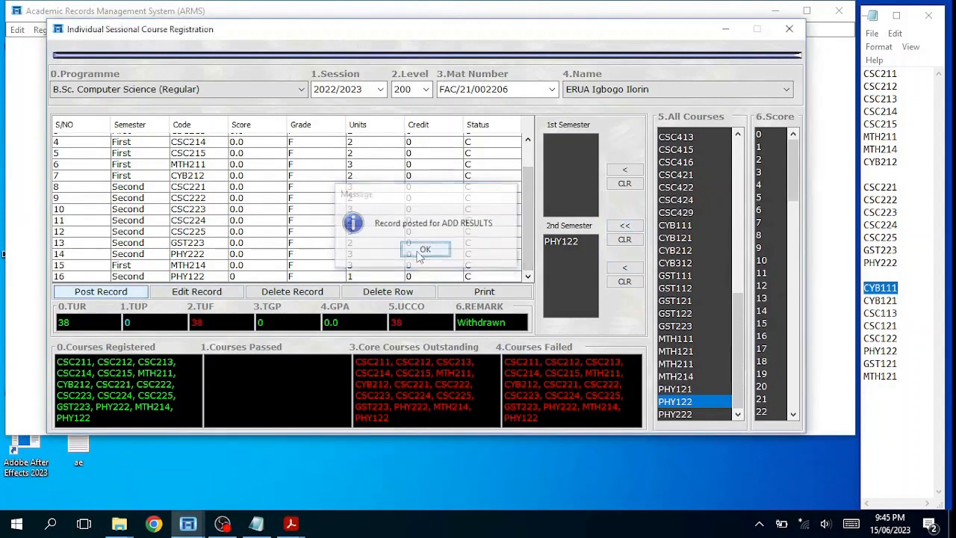
{"action": "key", "text": "Return"}
{"action": "left_click", "coordinate": [552, 89]}
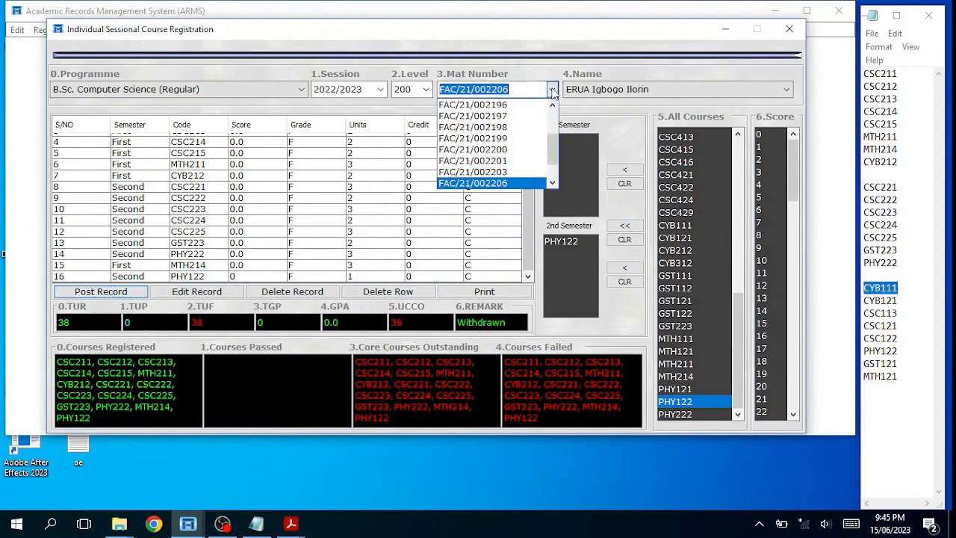
{"action": "left_click", "coordinate": [519, 184]}
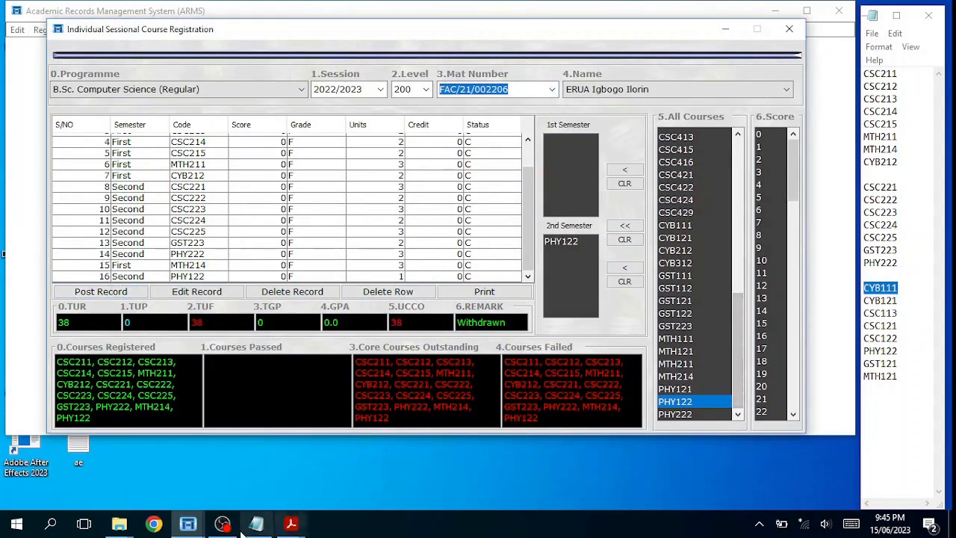
Find the student with CYB111, CSC121, GST121 and MTH121 outstanding in the Acrobat result sheet and select that matriculation number in the registration form
{"action": "left_click", "coordinate": [291, 524]}
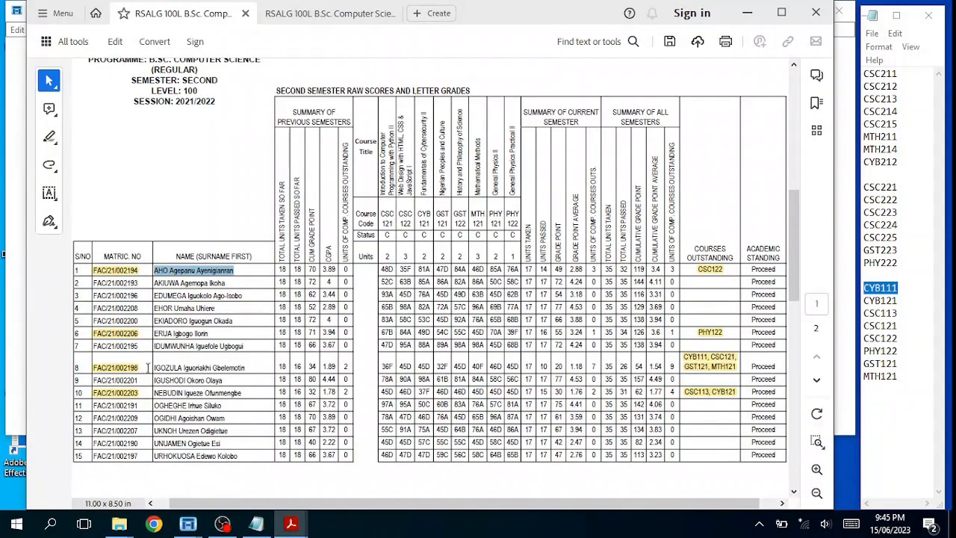
{"action": "scroll", "coordinate": [167, 369], "scroll_direction": "down", "scroll_amount": 1}
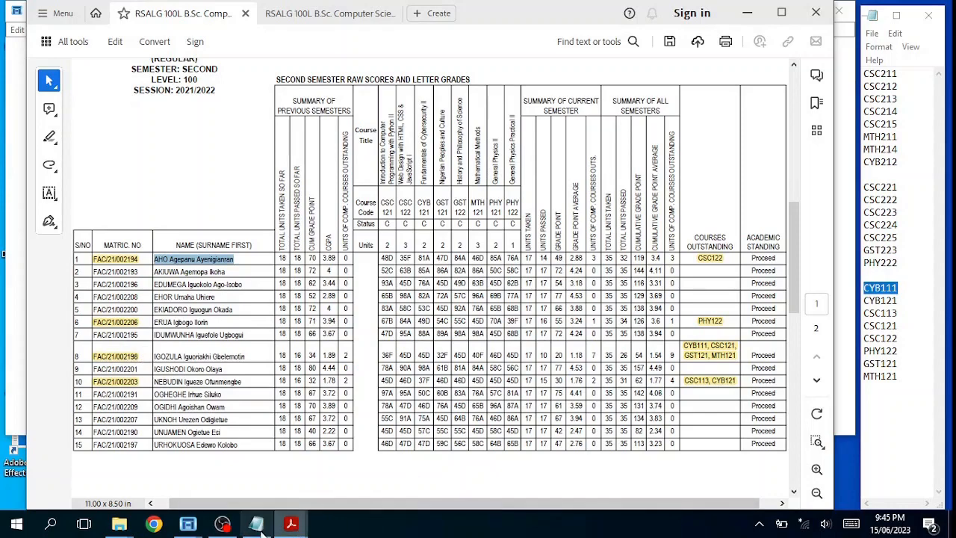
{"action": "mouse_move", "coordinate": [189, 524]}
{"action": "left_click", "coordinate": [266, 484]}
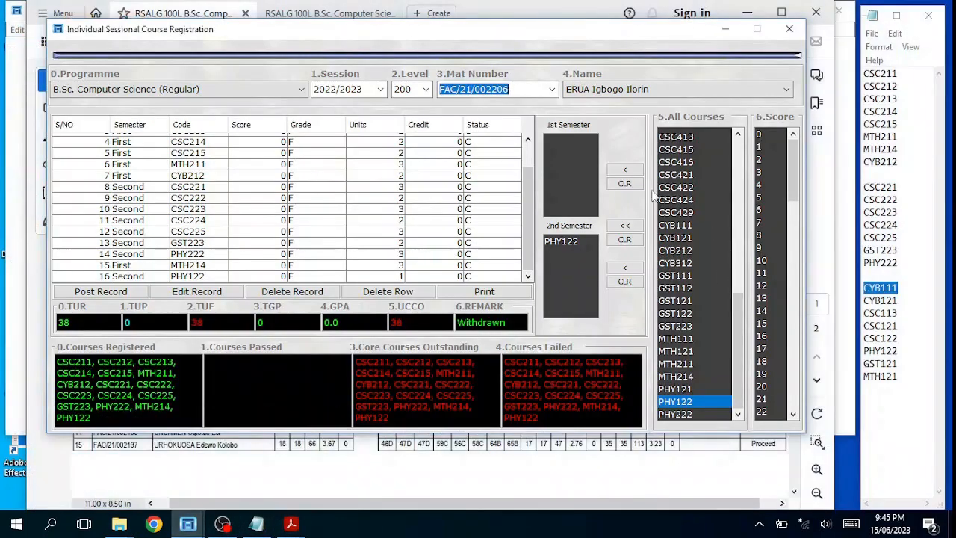
{"action": "left_click", "coordinate": [552, 90]}
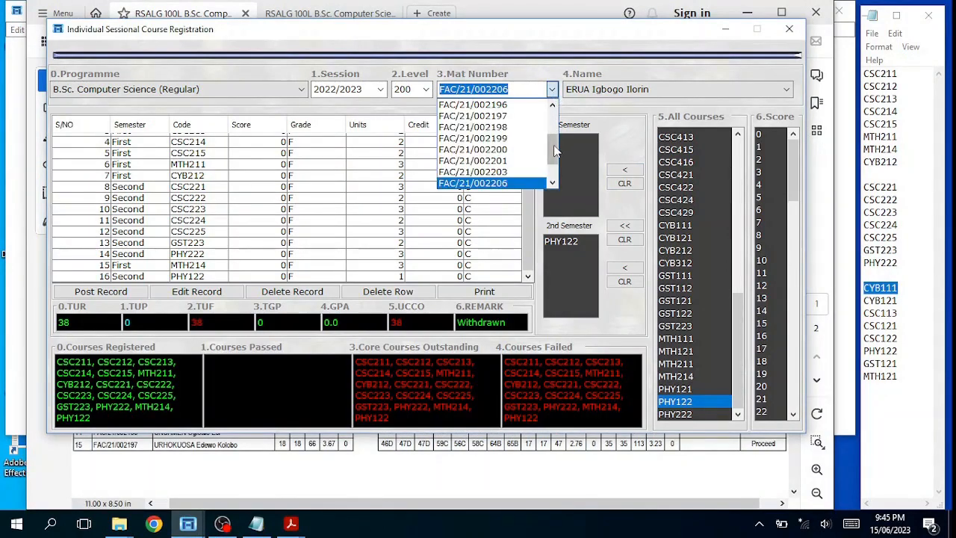
{"action": "mouse_move", "coordinate": [553, 155]}
{"action": "left_mouse_down"}
{"action": "mouse_move", "coordinate": [549, 177]}
{"action": "mouse_move", "coordinate": [549, 150]}
{"action": "left_mouse_up"}
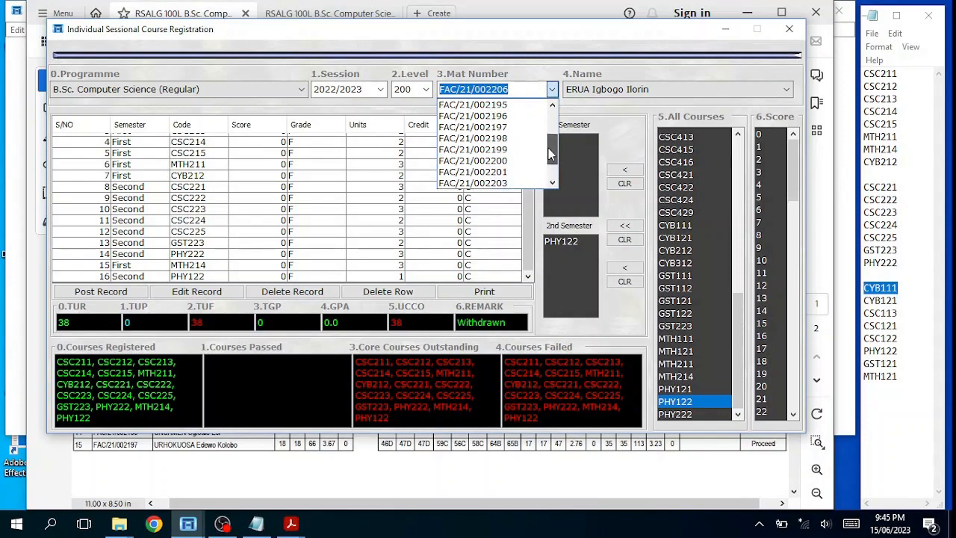
{"action": "left_click", "coordinate": [513, 139]}
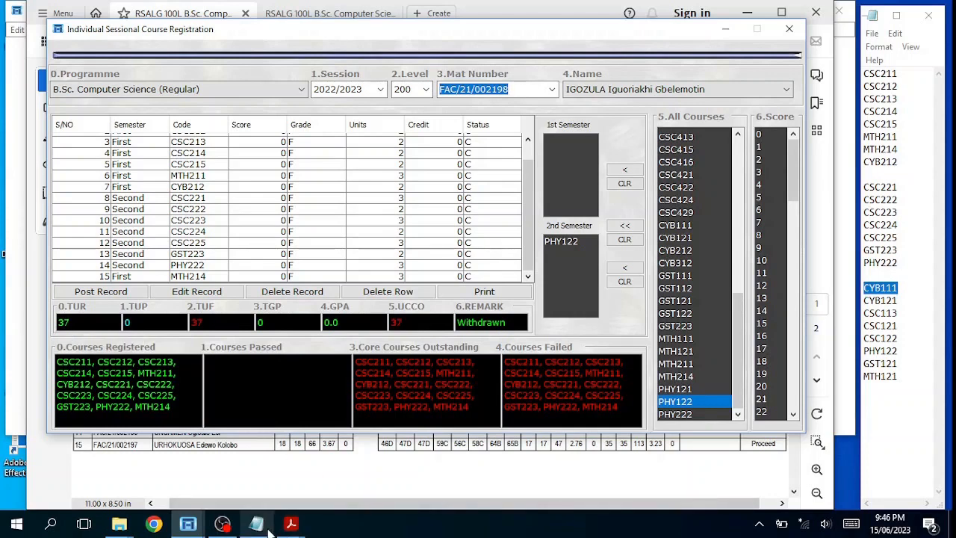
Check the Notepad course list and Acrobat's second-semester result sheet for the selected student's outstanding courses
{"action": "mouse_move", "coordinate": [261, 532]}
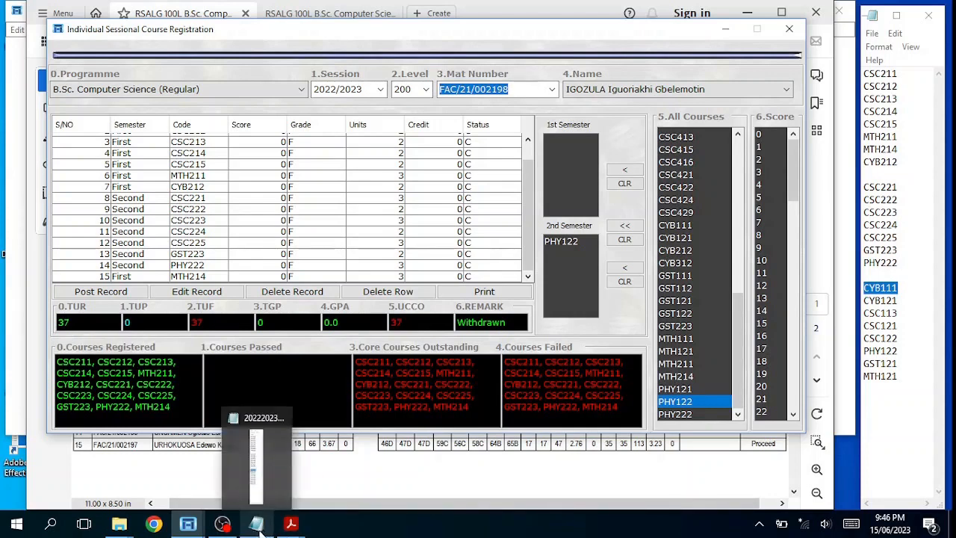
{"action": "left_click", "coordinate": [257, 526]}
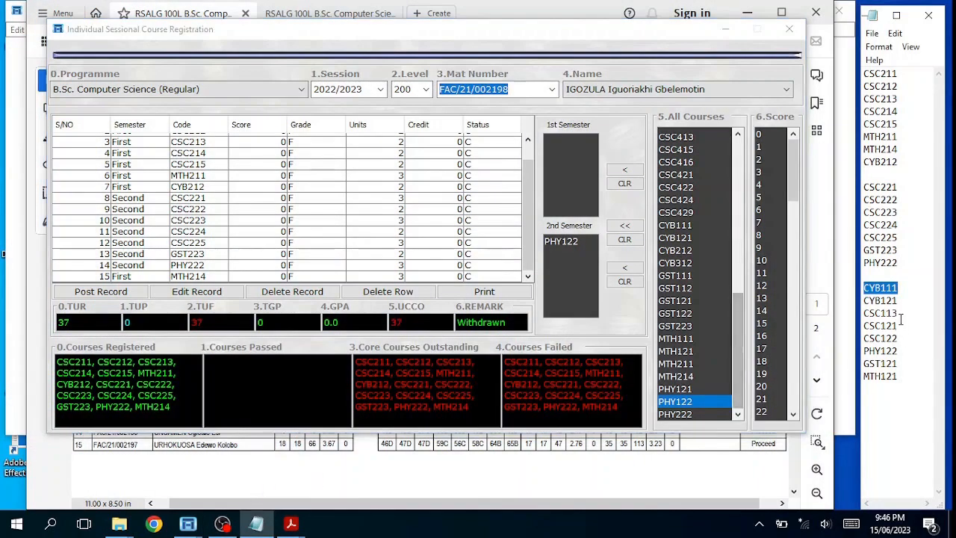
{"action": "mouse_move", "coordinate": [290, 526]}
{"action": "left_click", "coordinate": [236, 484]}
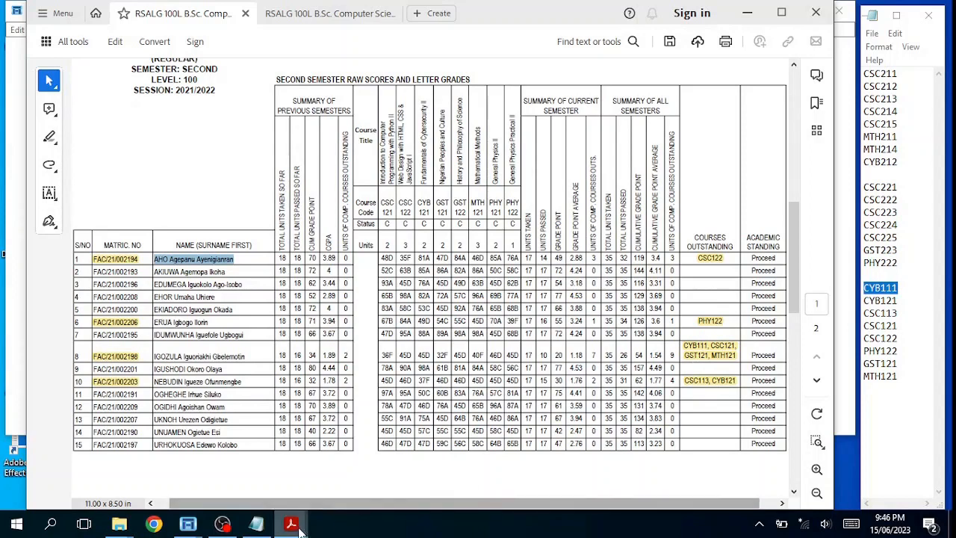
Check CYB111's semester and status in Acrobat's first-semester result sheet, compare the second-semester sheet, and check the student's total registered units
{"action": "mouse_move", "coordinate": [291, 524]}
{"action": "left_click", "coordinate": [334, 507]}
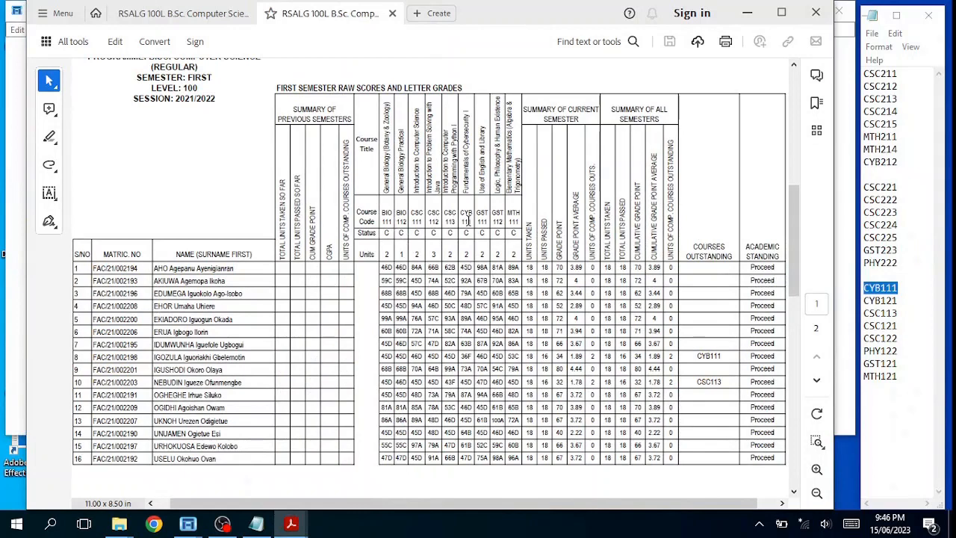
{"action": "double_click", "coordinate": [463, 222]}
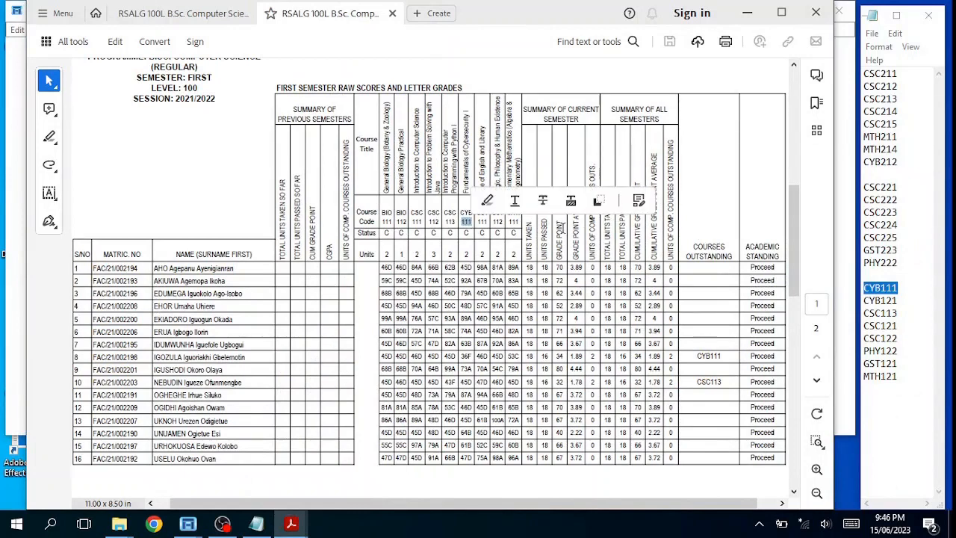
{"action": "double_click", "coordinate": [466, 233]}
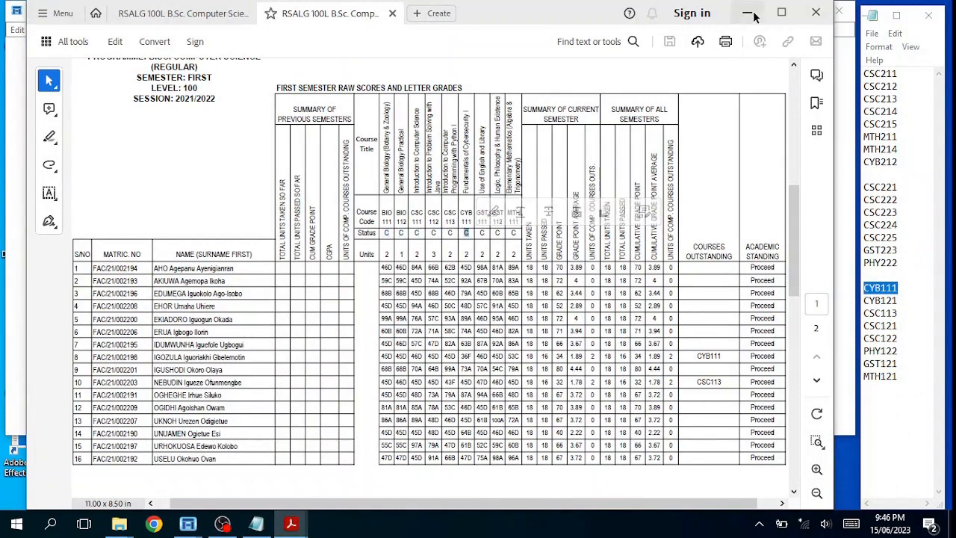
{"action": "left_click", "coordinate": [747, 14]}
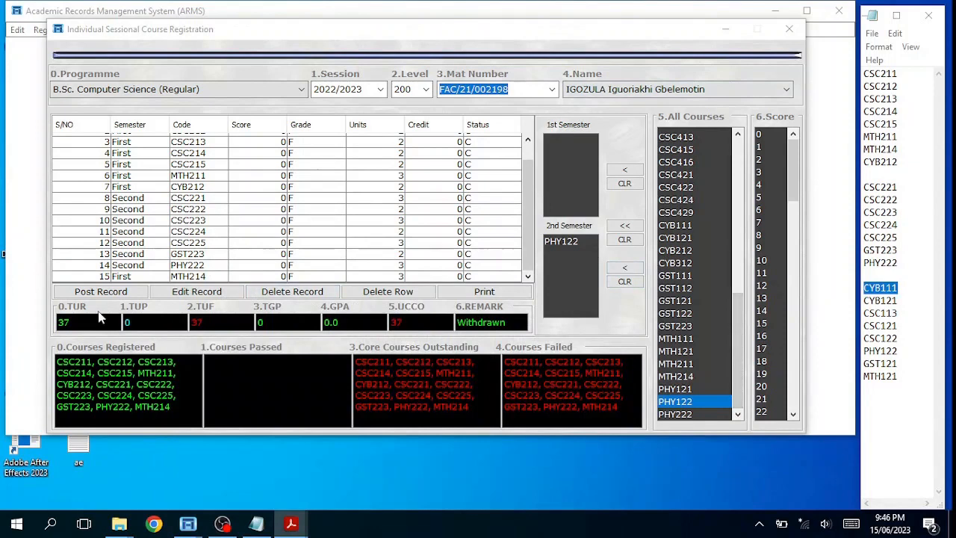
{"action": "double_click", "coordinate": [65, 322]}
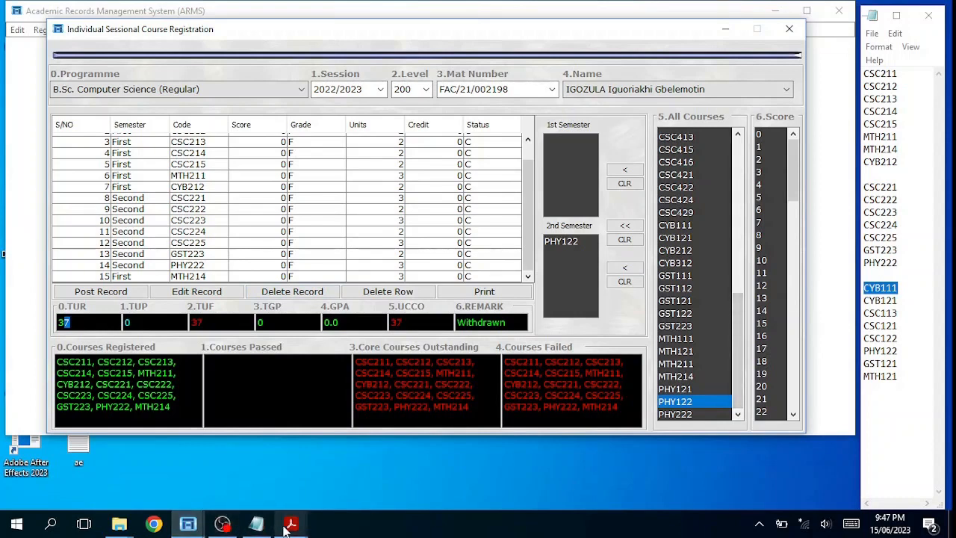
{"action": "mouse_move", "coordinate": [290, 527]}
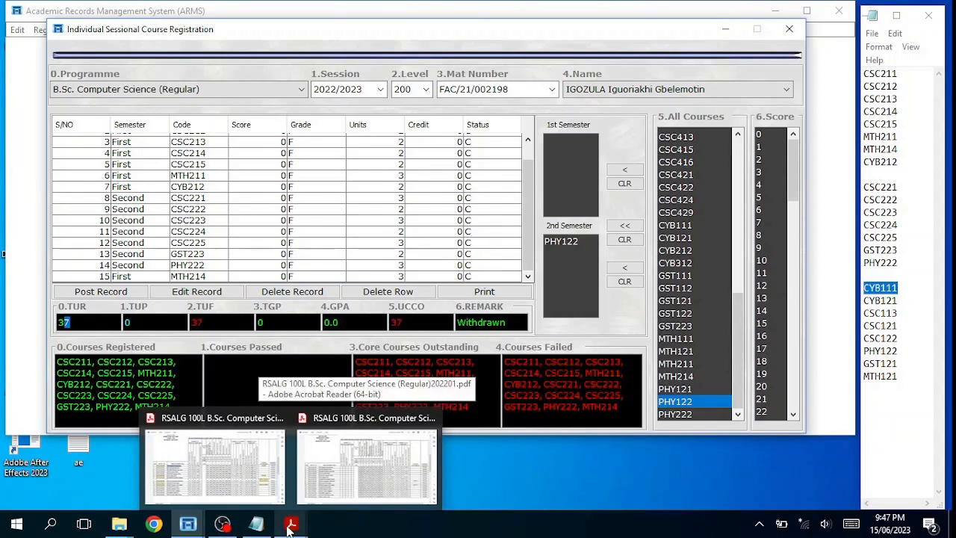
{"action": "left_click", "coordinate": [277, 484]}
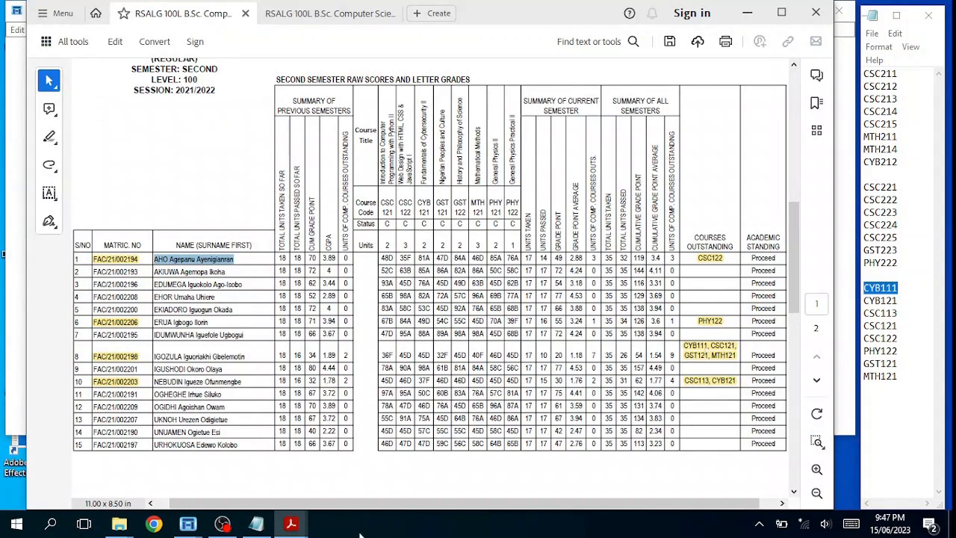
{"action": "mouse_move", "coordinate": [292, 525]}
{"action": "left_click", "coordinate": [345, 490]}
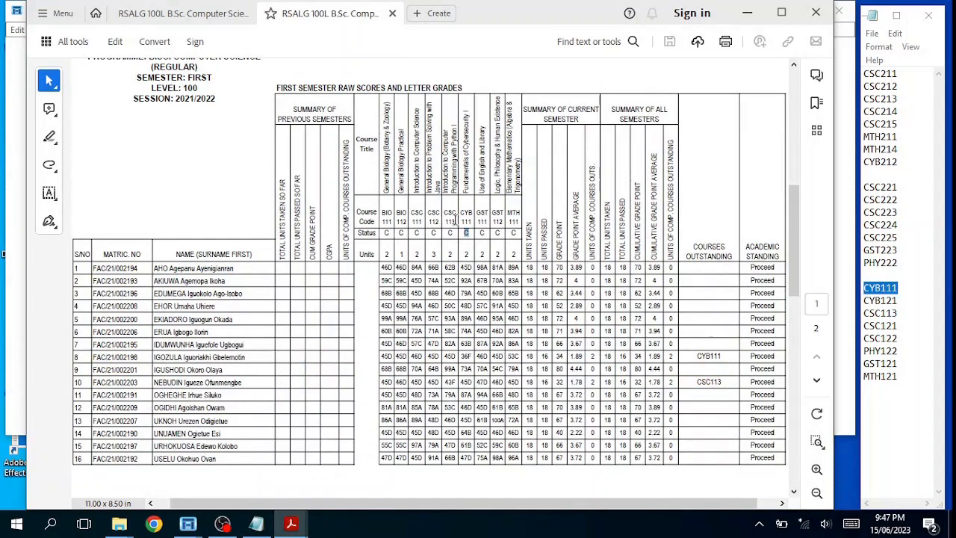
{"action": "left_click", "coordinate": [749, 13]}
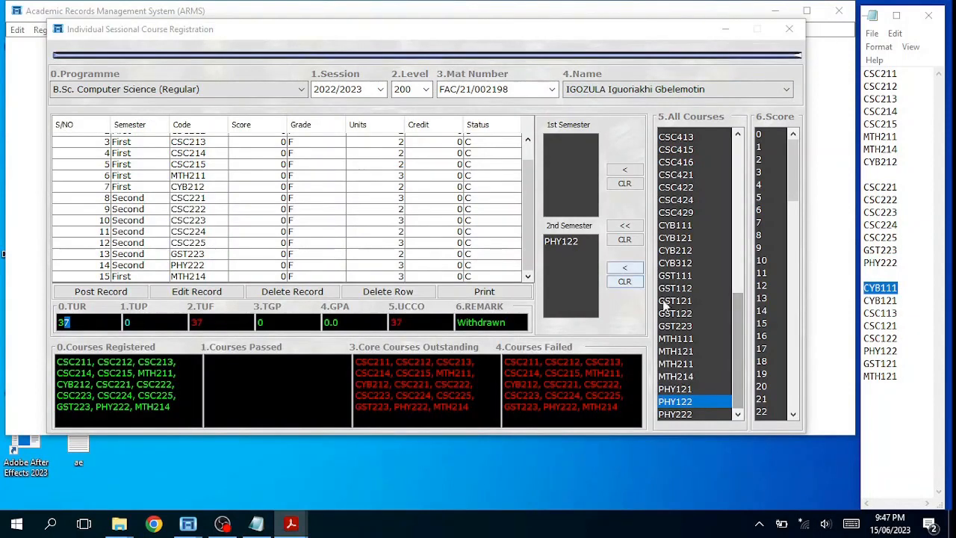
Remove the leftover PHY122 from the second-semester course list in the registration form
{"action": "double_click", "coordinate": [568, 241]}
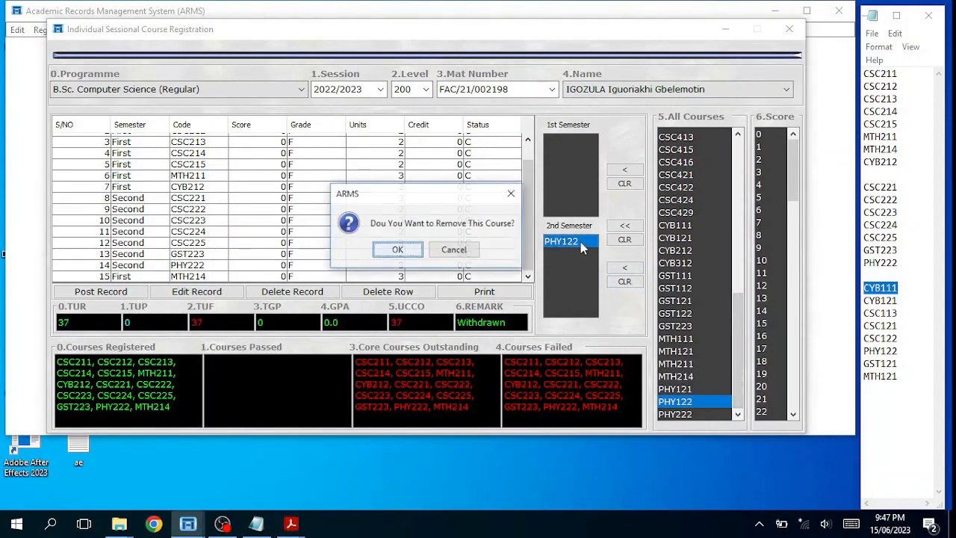
{"action": "left_click", "coordinate": [397, 251]}
{"action": "left_click", "coordinate": [438, 252]}
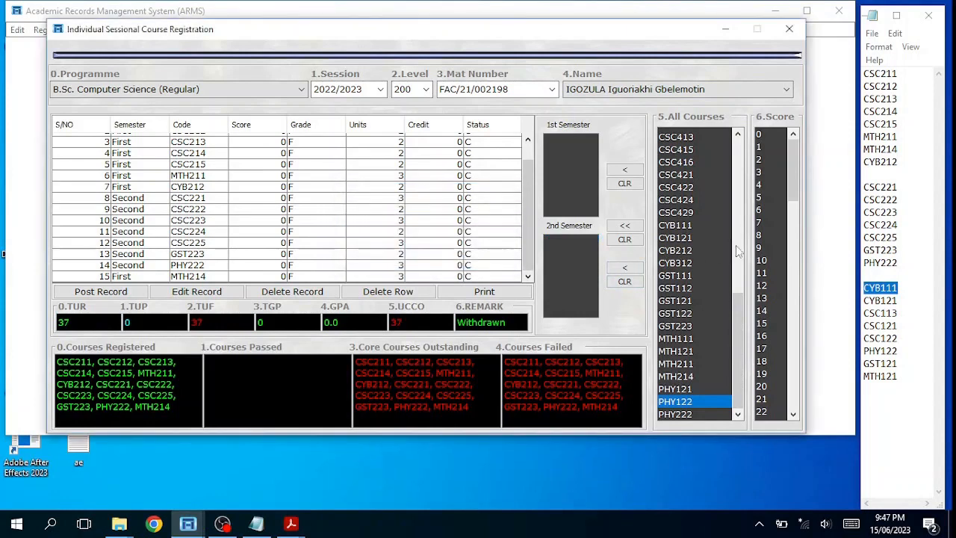
Add CYB111 to the student's first-semester list and transfer it into the registration table
{"action": "mouse_move", "coordinate": [738, 351]}
{"action": "left_mouse_down"}
{"action": "mouse_move", "coordinate": [733, 219]}
{"action": "mouse_move", "coordinate": [737, 360]}
{"action": "left_mouse_up"}
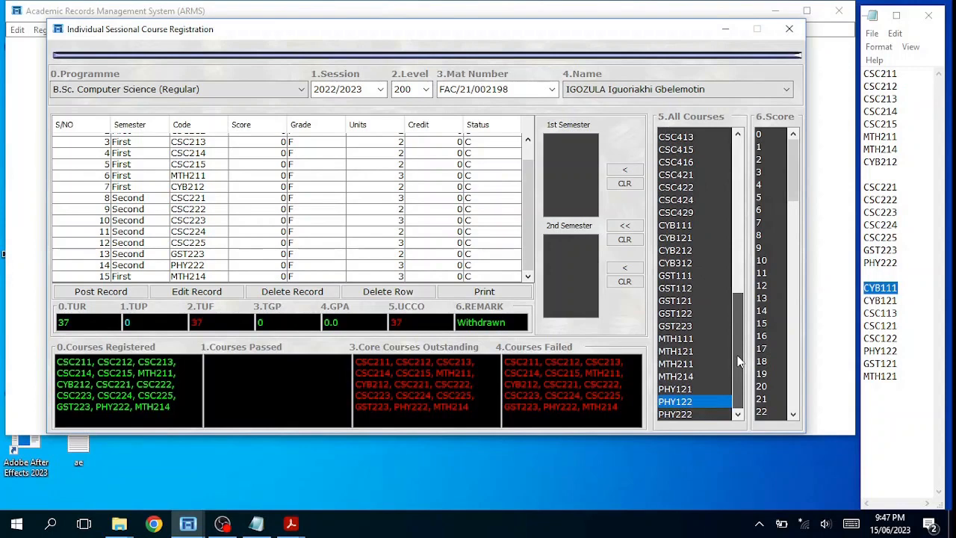
{"action": "left_click", "coordinate": [686, 225]}
{"action": "left_click", "coordinate": [623, 172]}
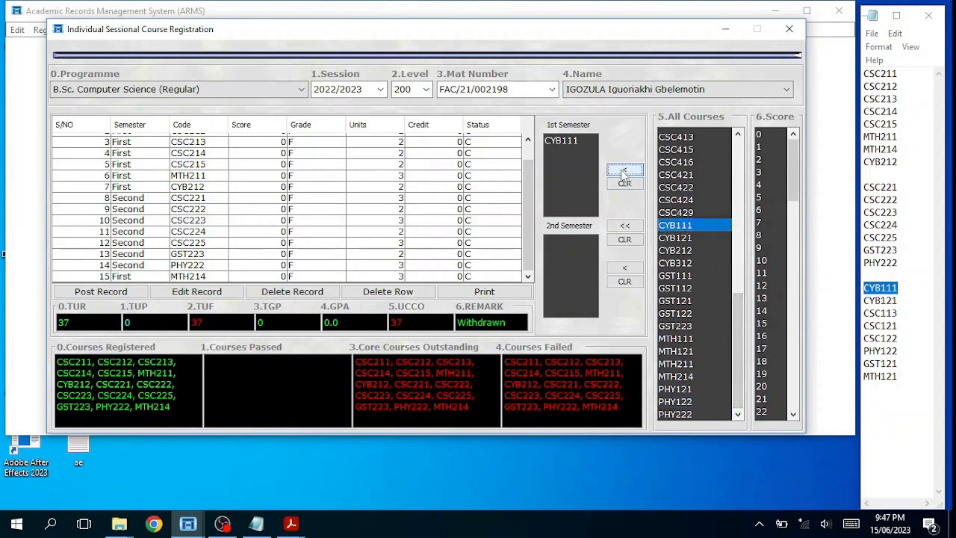
{"action": "left_click", "coordinate": [626, 227]}
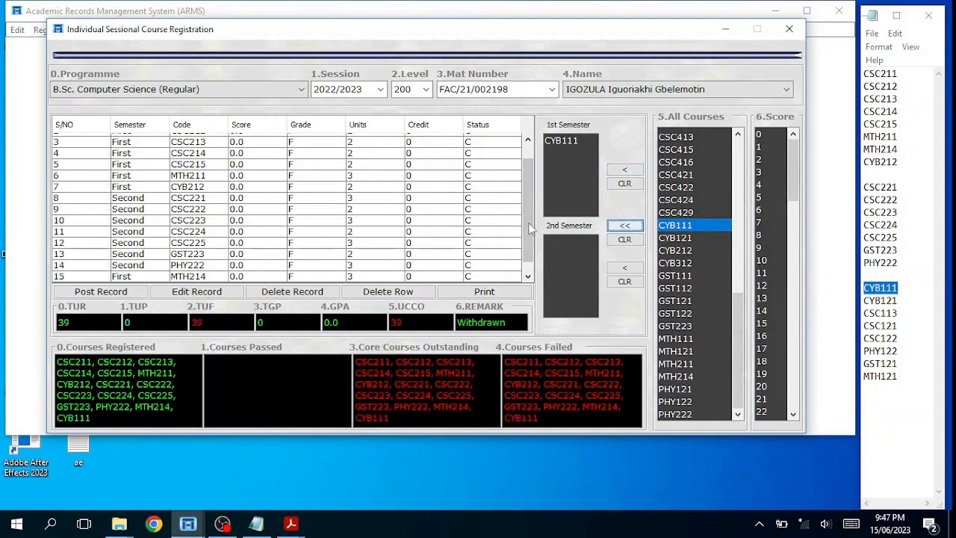
{"action": "left_click_drag", "start_coordinate": [528, 228], "coordinate": [525, 288]}
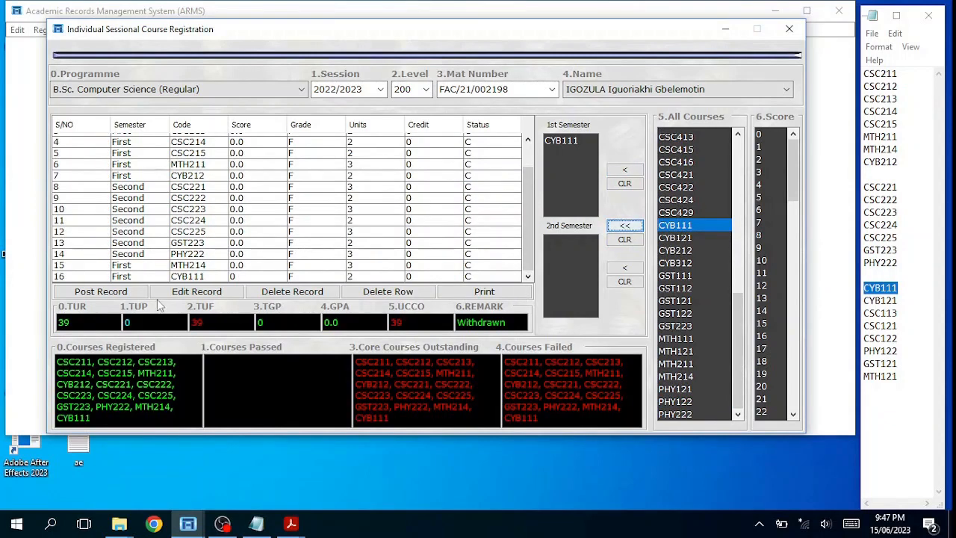
Post the registration record that includes CYB111 and confirm the entry to results
{"action": "left_click", "coordinate": [105, 293]}
{"action": "left_click", "coordinate": [398, 251]}
{"action": "left_click", "coordinate": [425, 251]}
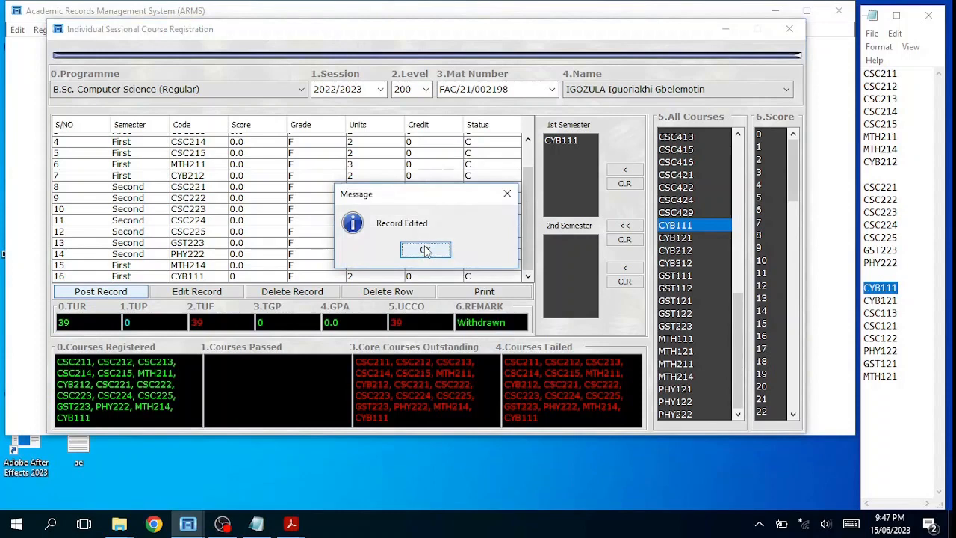
{"action": "left_click", "coordinate": [425, 251]}
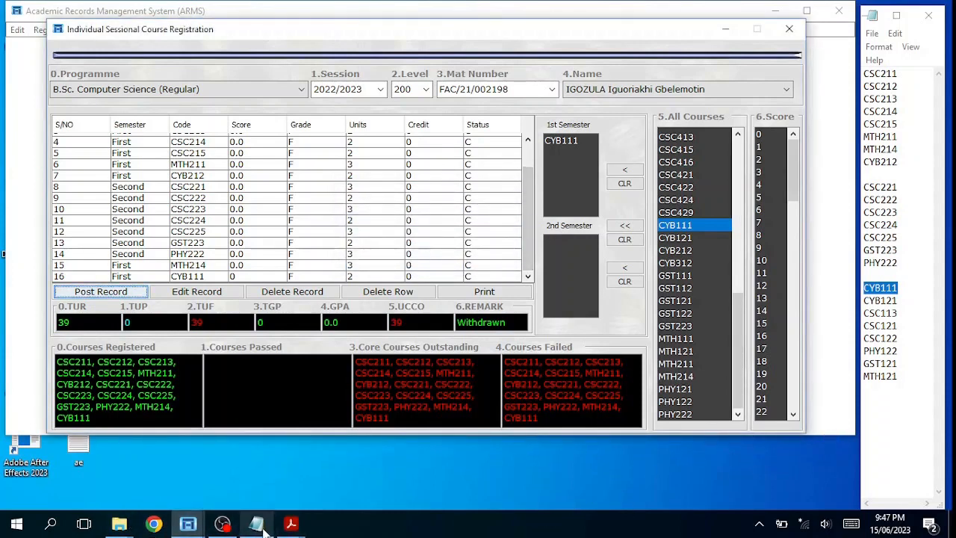
Find the student with CSC113 and CYB121 outstanding in Acrobat's second-semester sheet, select that matriculation number for registration, and recheck the outstanding courses
{"action": "mouse_move", "coordinate": [291, 523]}
{"action": "left_click", "coordinate": [364, 443]}
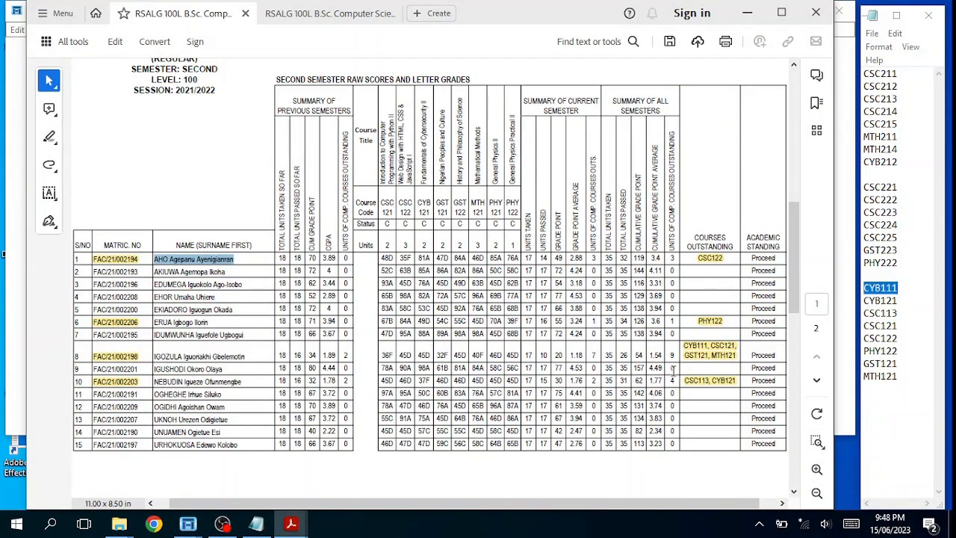
{"action": "scroll", "coordinate": [673, 372], "scroll_direction": "down", "scroll_amount": 1}
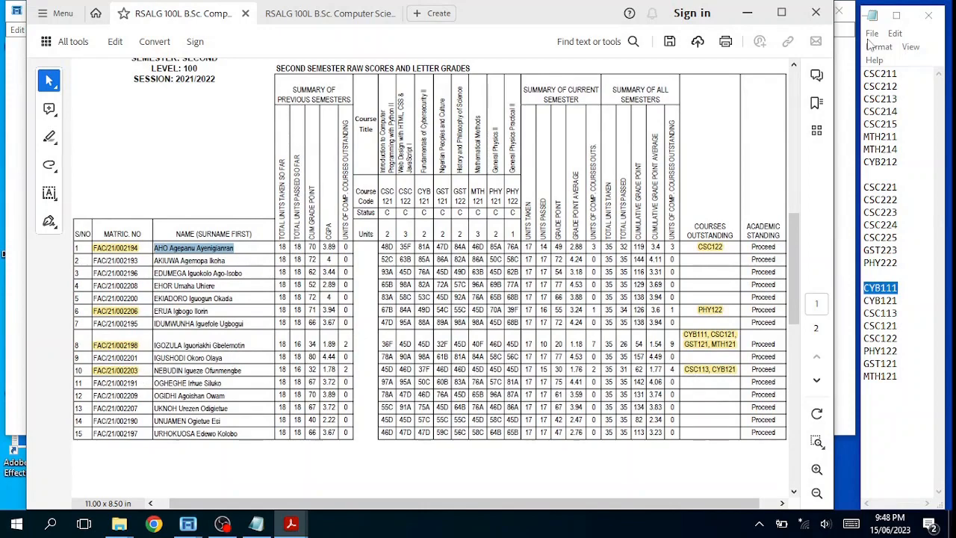
{"action": "left_click", "coordinate": [753, 18]}
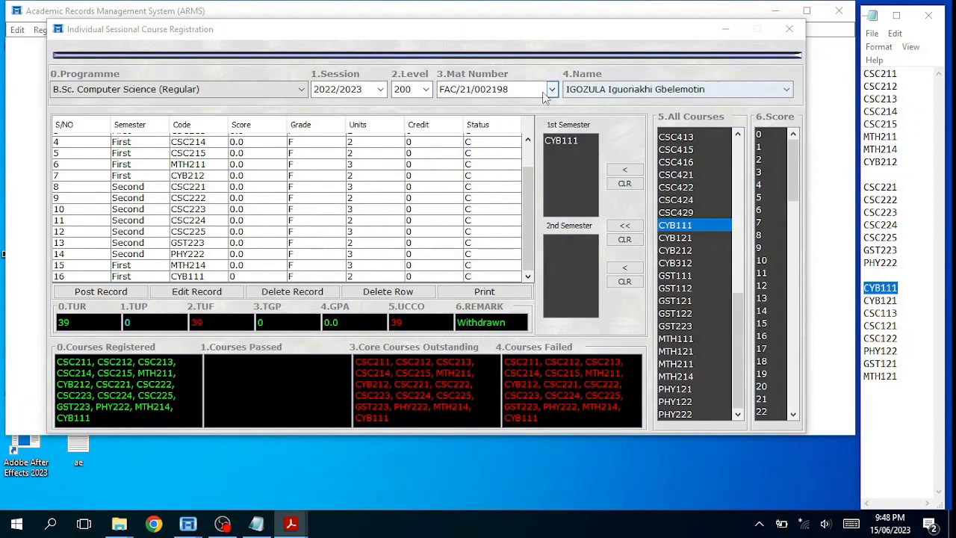
{"action": "left_click", "coordinate": [551, 89]}
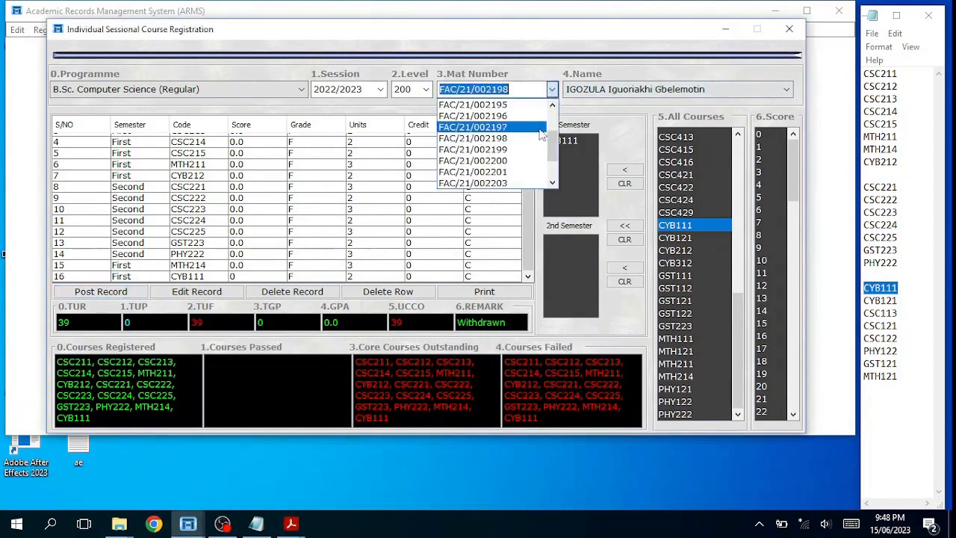
{"action": "left_click", "coordinate": [521, 183]}
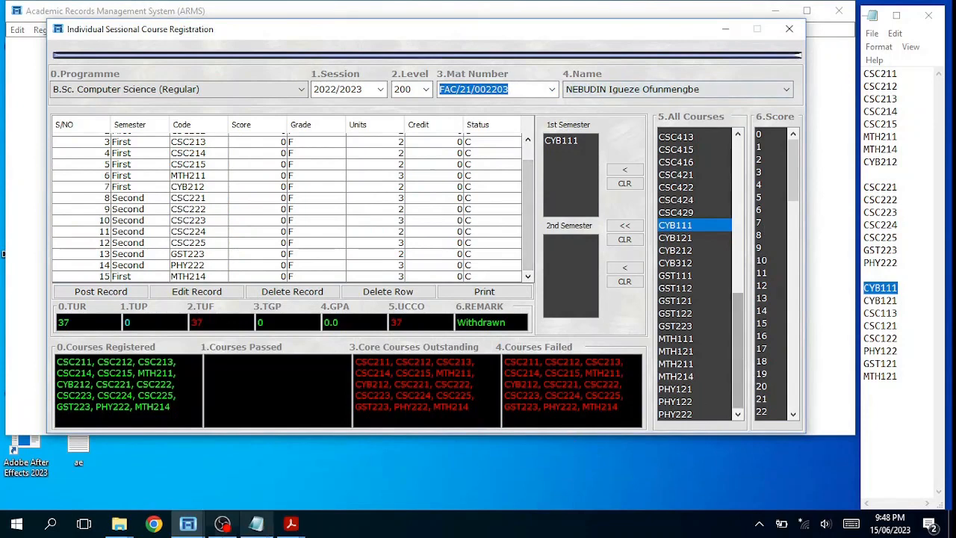
{"action": "left_click", "coordinate": [257, 525]}
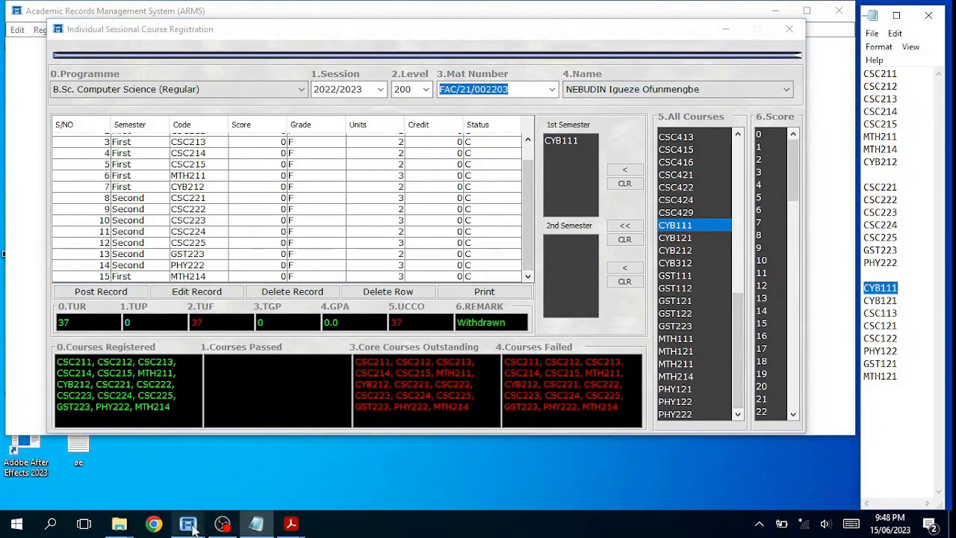
{"action": "mouse_move", "coordinate": [286, 525]}
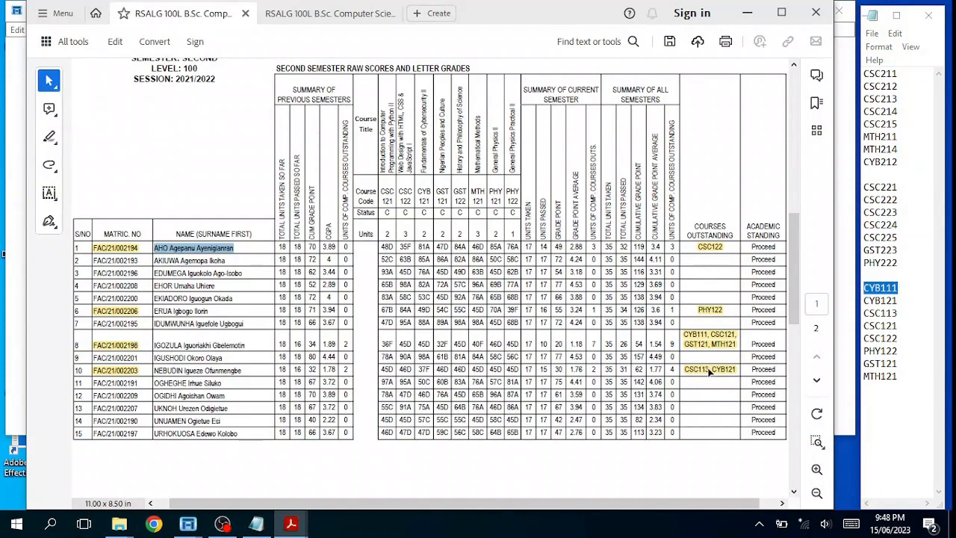
{"action": "left_click", "coordinate": [749, 15]}
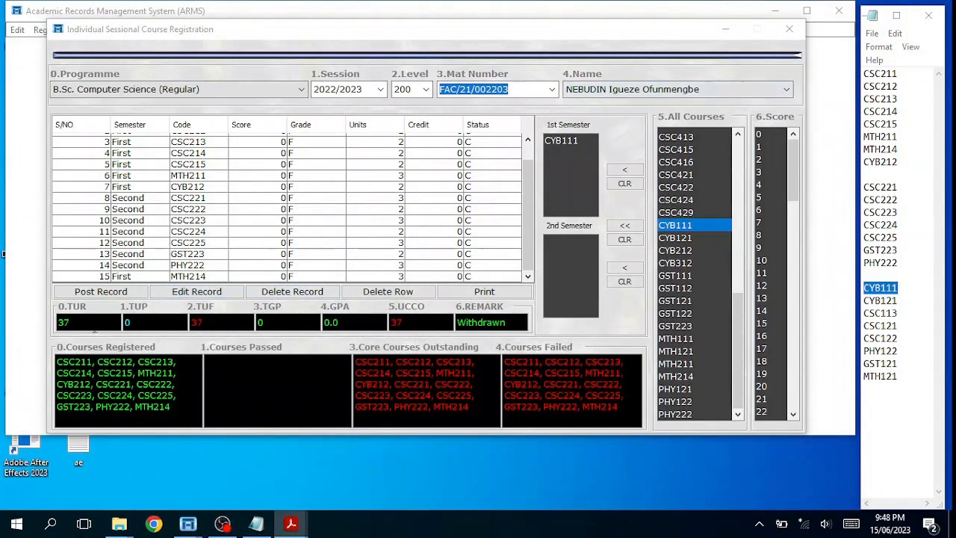
Replace CYB111 with CSC113 in the first-semester list and transfer CSC113 into the registration table
{"action": "left_click_drag", "start_coordinate": [739, 322], "coordinate": [739, 149]}
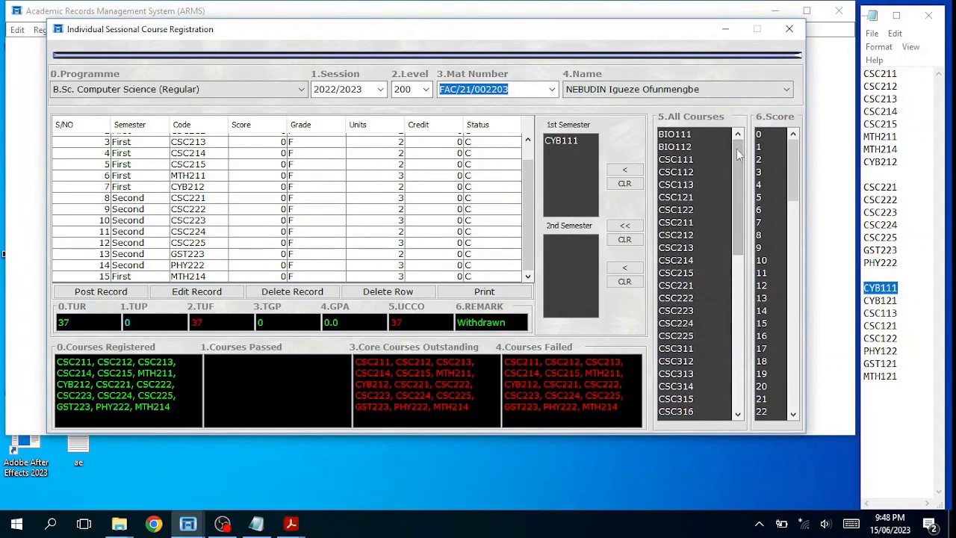
{"action": "left_click", "coordinate": [691, 187]}
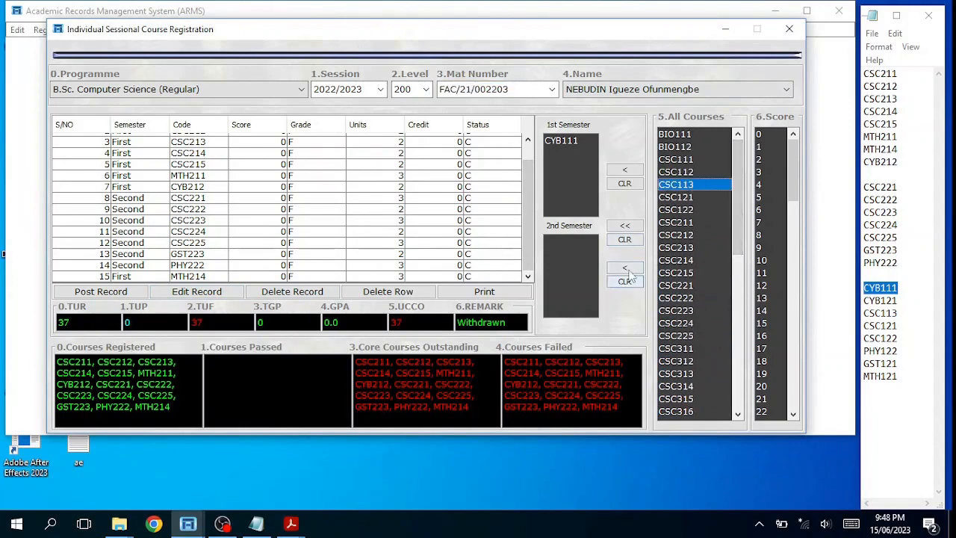
{"action": "left_click", "coordinate": [624, 183]}
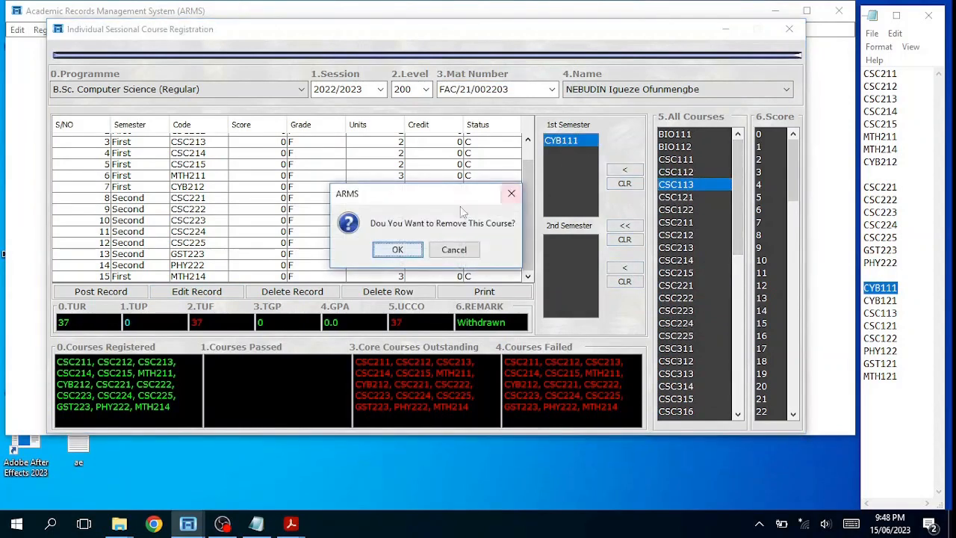
{"action": "key", "text": "Return"}
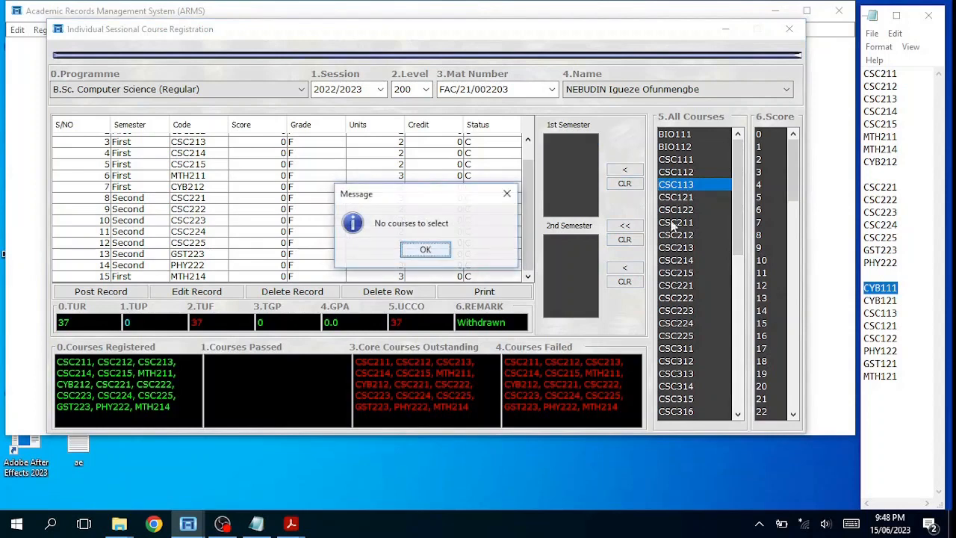
{"action": "left_click", "coordinate": [423, 251]}
{"action": "left_click", "coordinate": [629, 171]}
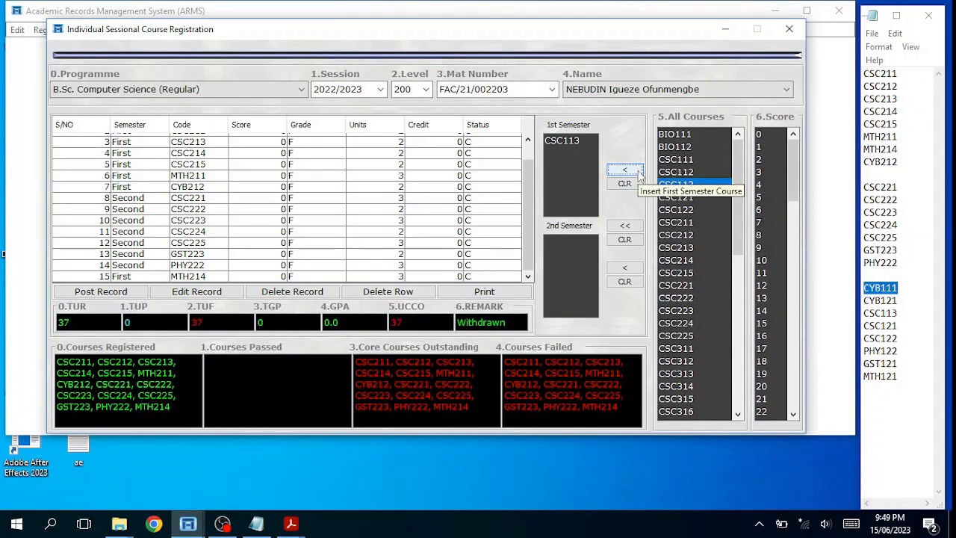
{"action": "left_click", "coordinate": [632, 229]}
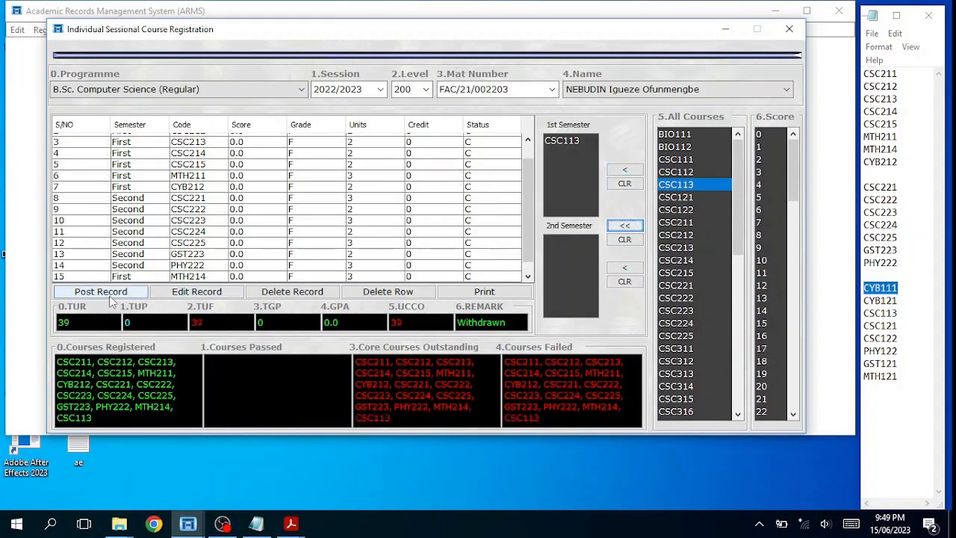
Post the registration record that includes CSC113 and review the end of the registration table
{"action": "left_click", "coordinate": [110, 297]}
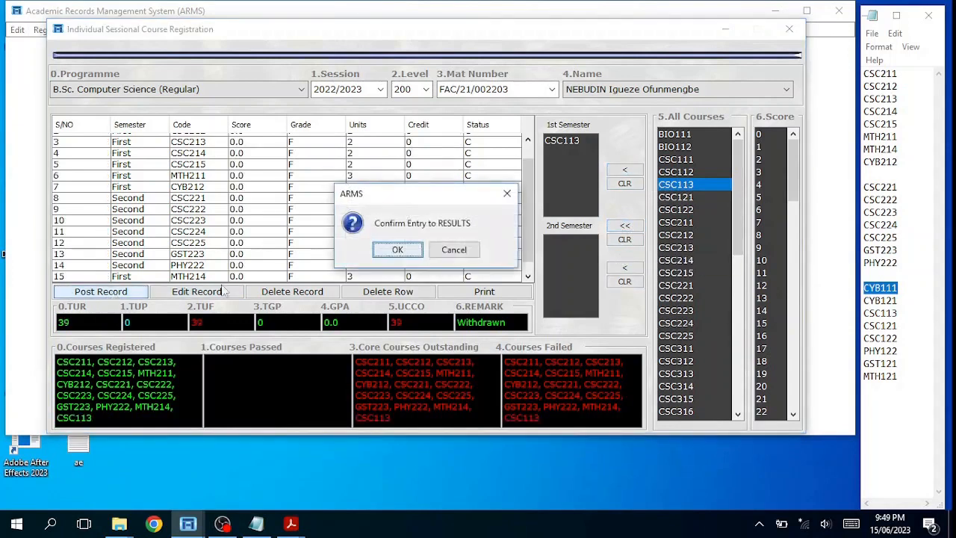
{"action": "left_click", "coordinate": [400, 252]}
{"action": "left_click", "coordinate": [423, 251]}
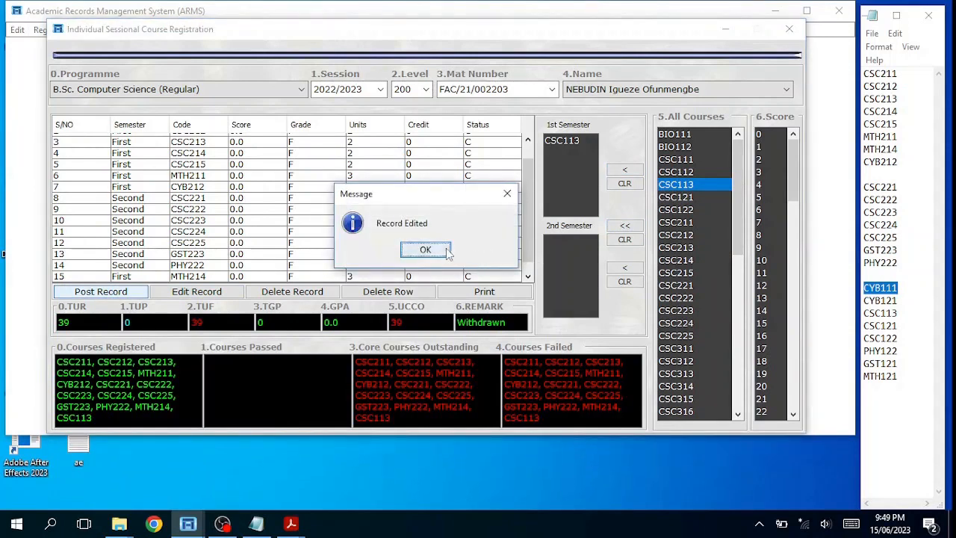
{"action": "left_click", "coordinate": [425, 250]}
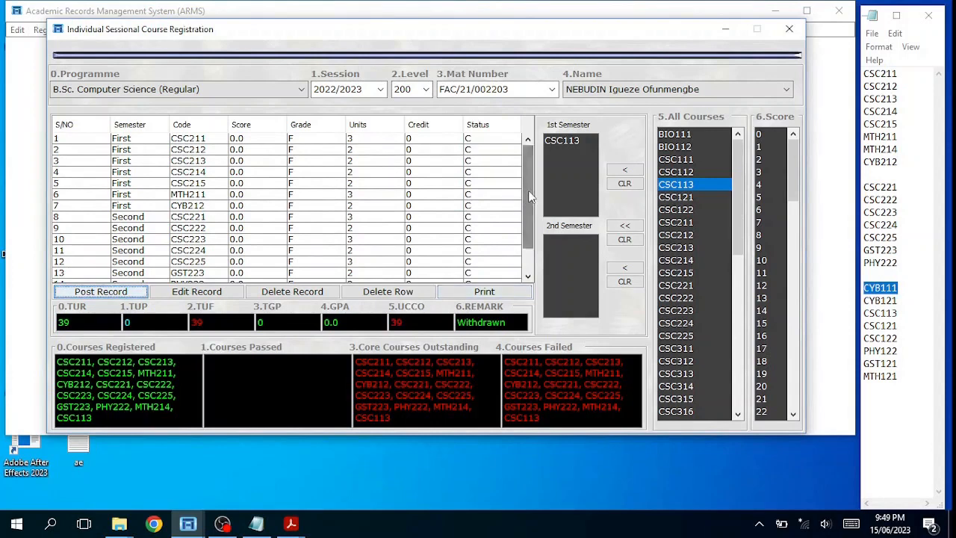
{"action": "scroll", "coordinate": [530, 192], "scroll_direction": "down", "scroll_amount": 1}
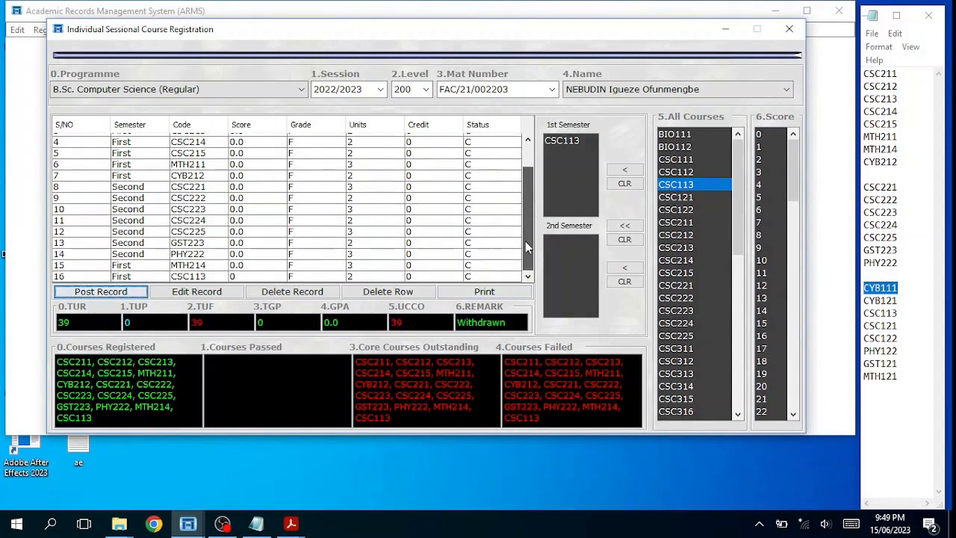
Select the CSC113 row in the registration table and review the student's registered courses
{"action": "left_click", "coordinate": [906, 289]}
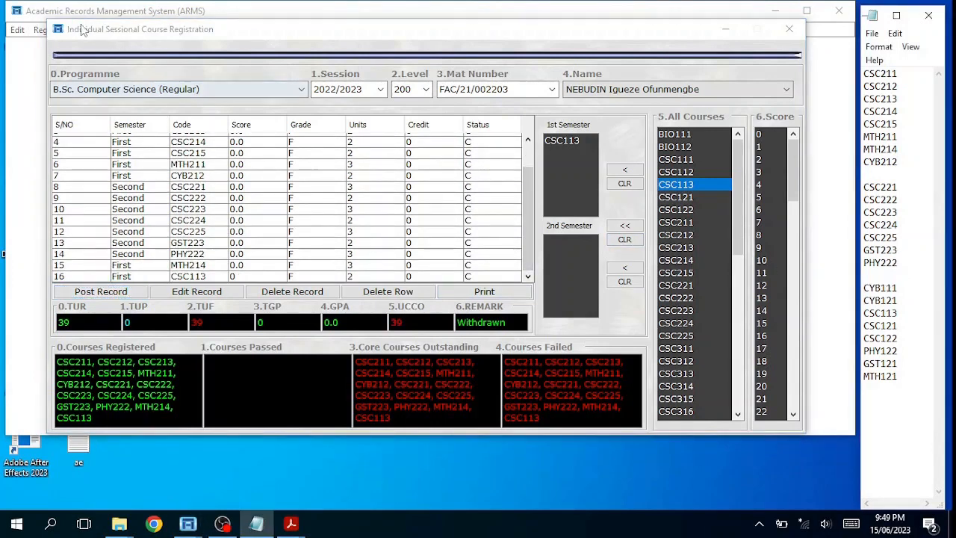
{"action": "left_click", "coordinate": [196, 31]}
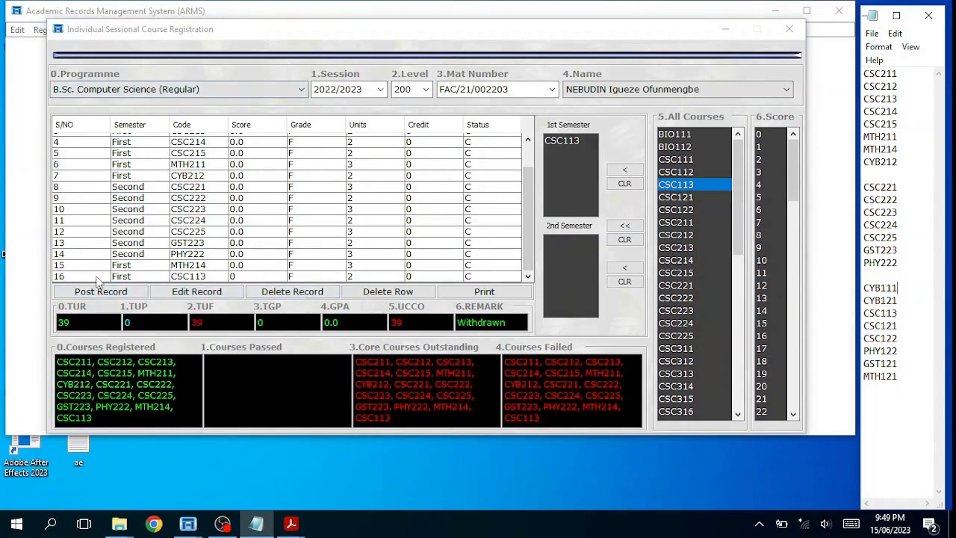
{"action": "left_click", "coordinate": [84, 255]}
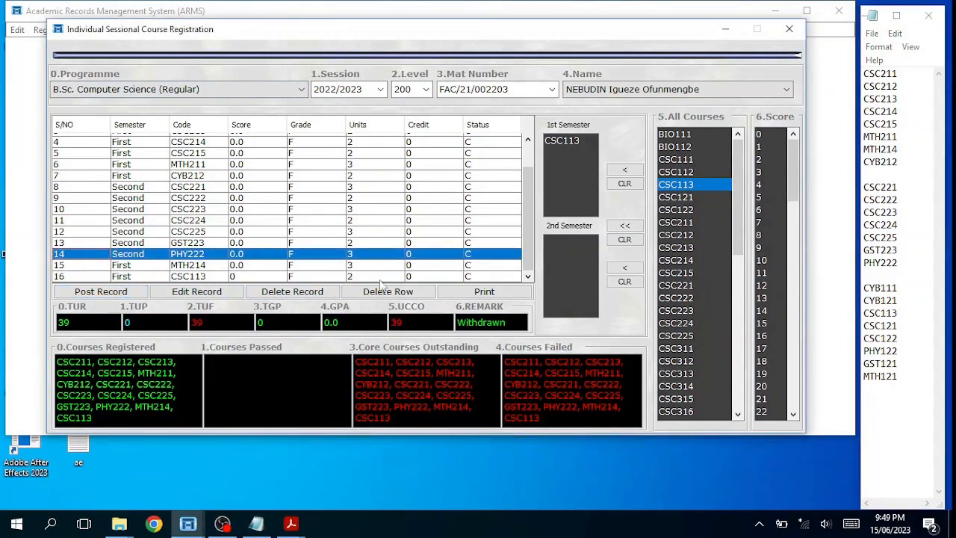
{"action": "left_click", "coordinate": [68, 235]}
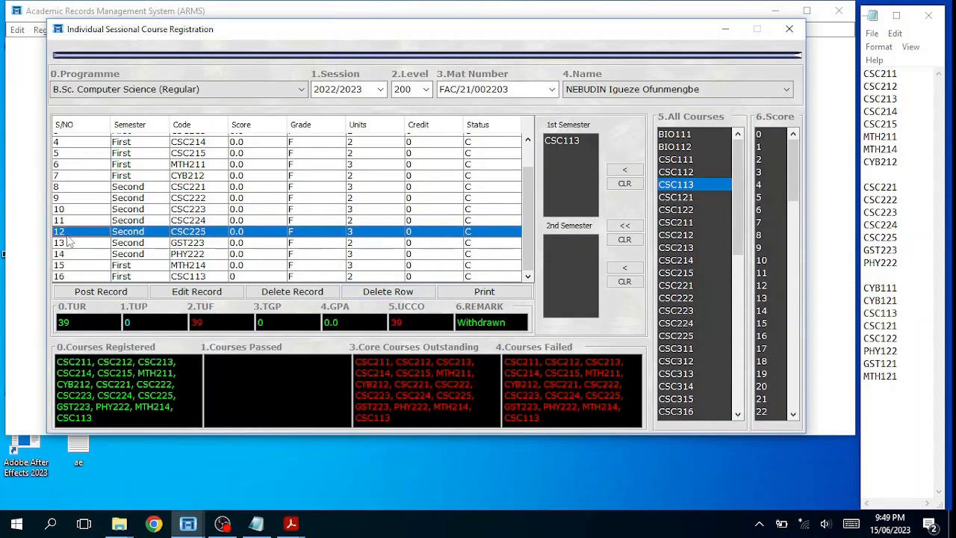
{"action": "left_click", "coordinate": [81, 277]}
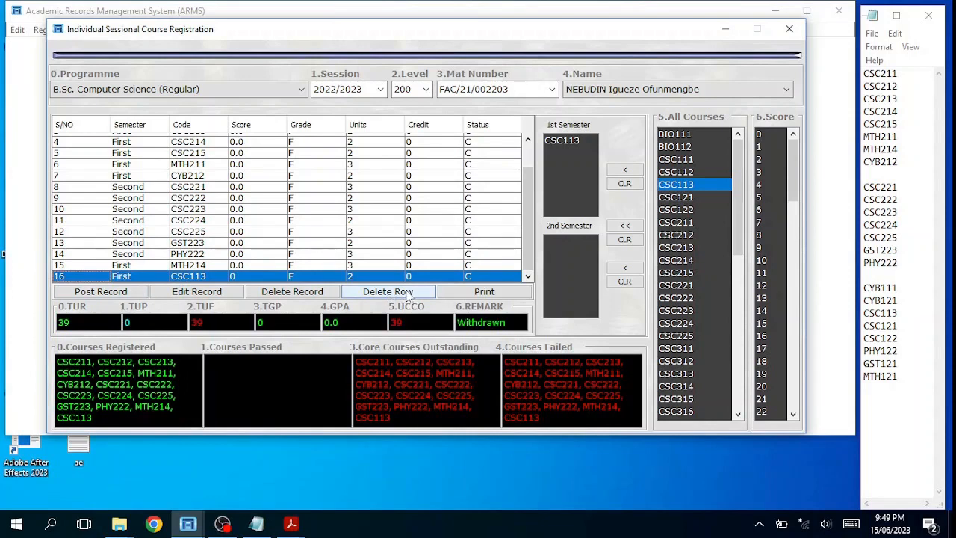
{"action": "left_click", "coordinate": [400, 293]}
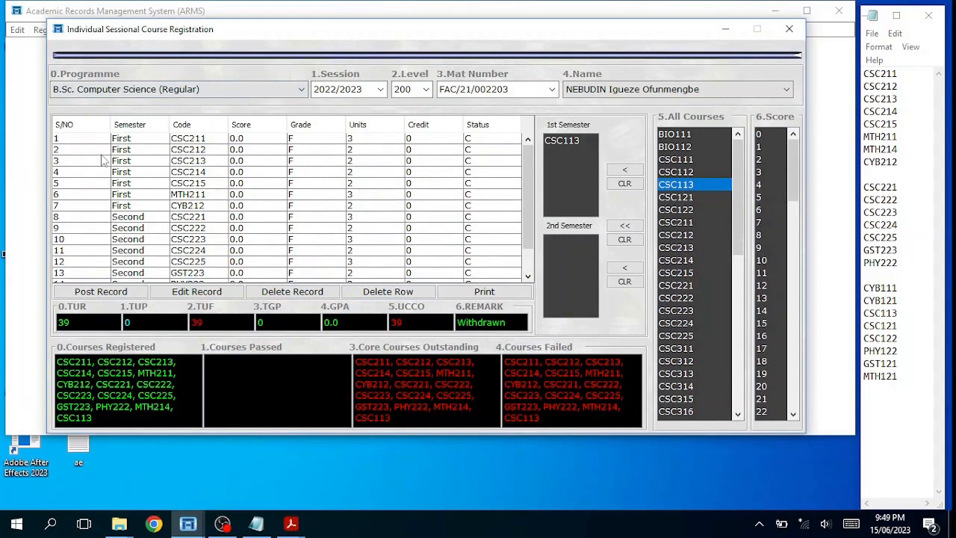
{"action": "scroll", "coordinate": [319, 208], "scroll_direction": "down", "scroll_amount": 2}
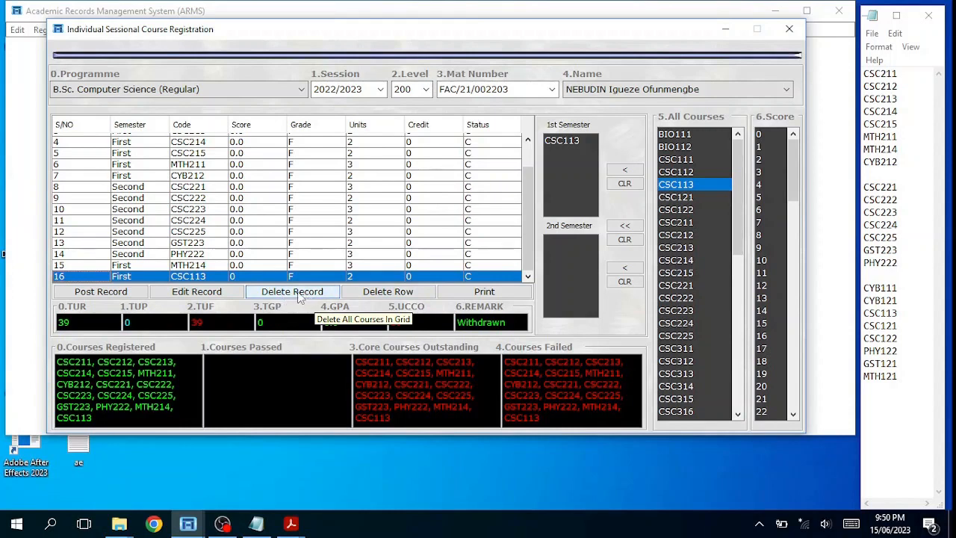
Close the individual sessional course registration and open the Register Results window, placing it near the top of the main window
{"action": "left_click", "coordinate": [797, 33]}
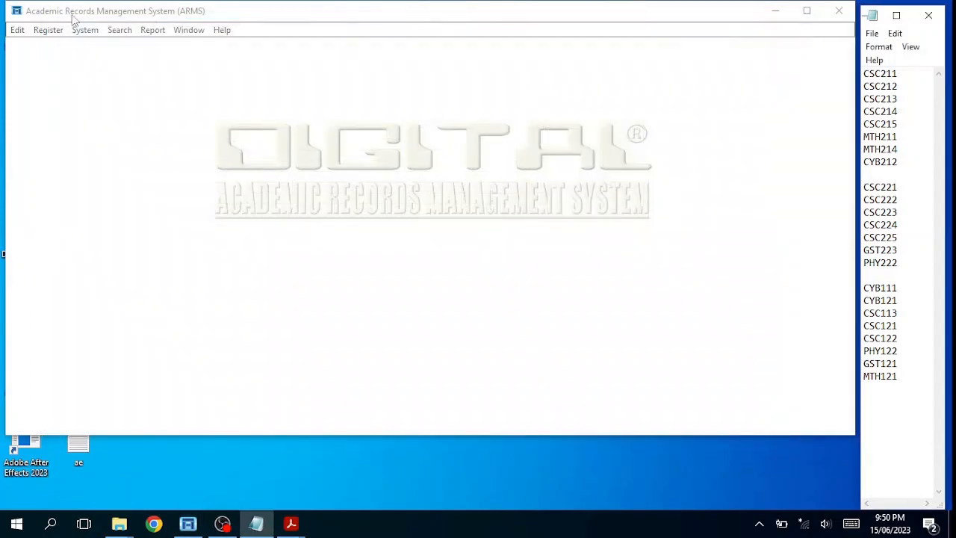
{"action": "left_click", "coordinate": [46, 32]}
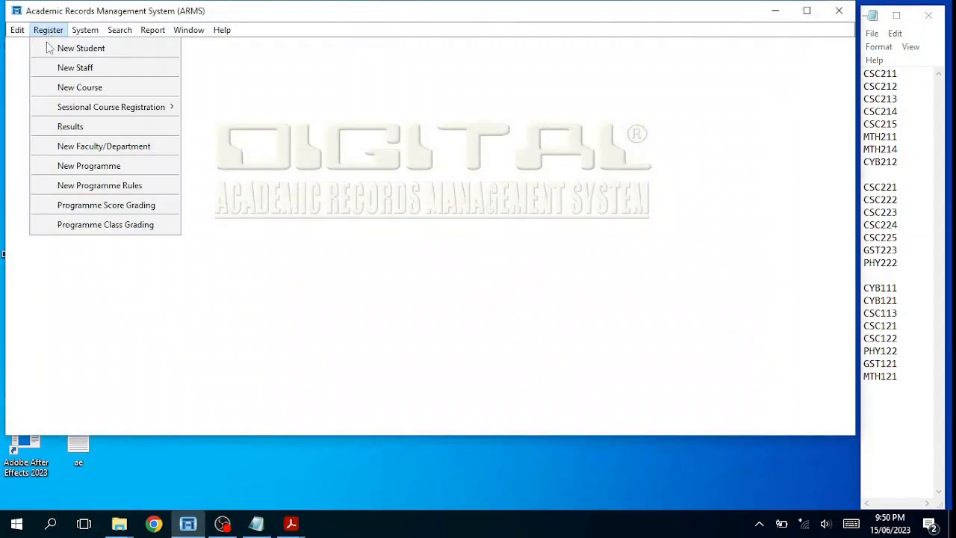
{"action": "left_click", "coordinate": [86, 129]}
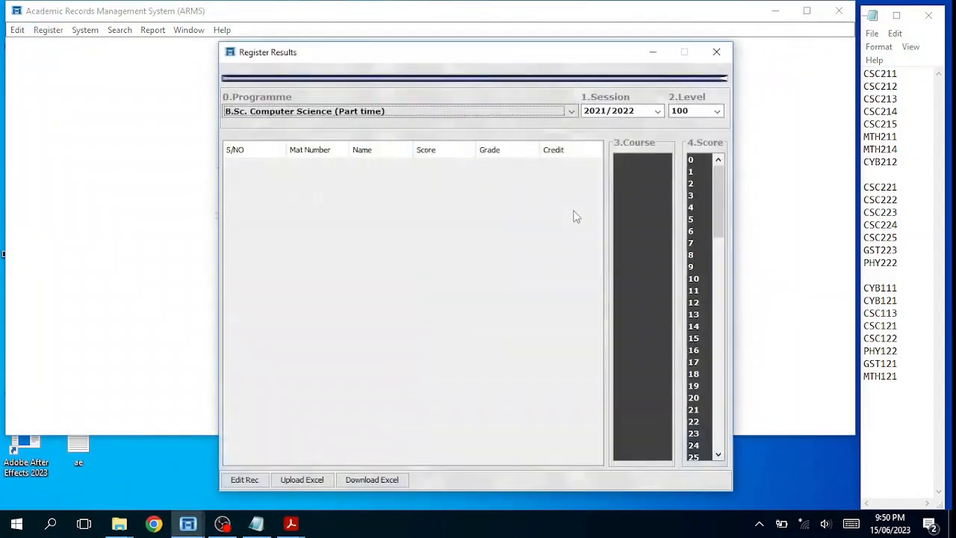
{"action": "left_click_drag", "start_coordinate": [513, 58], "coordinate": [407, 30]}
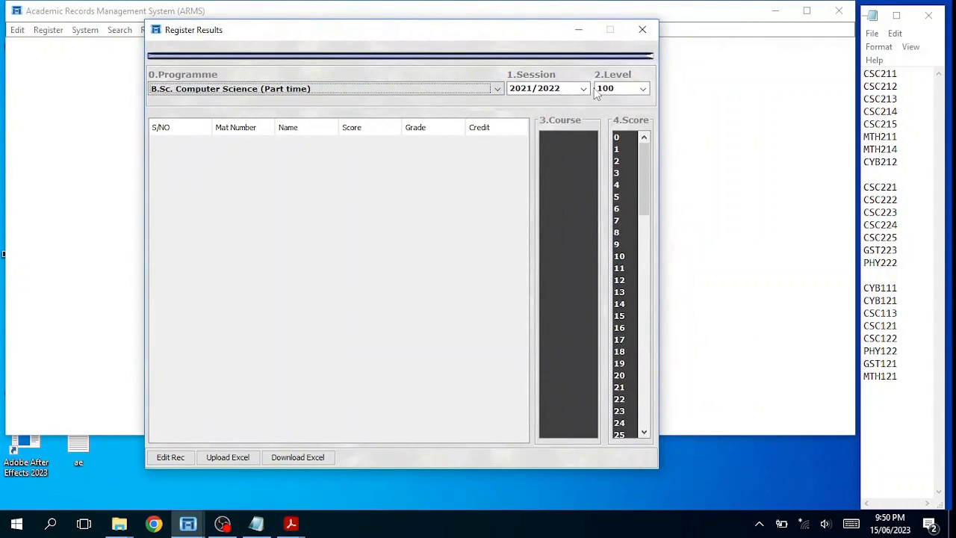
Set the results programme to B.Sc. Computer Science (Regular), session 2022/2023 and level 200
{"action": "left_click", "coordinate": [496, 89]}
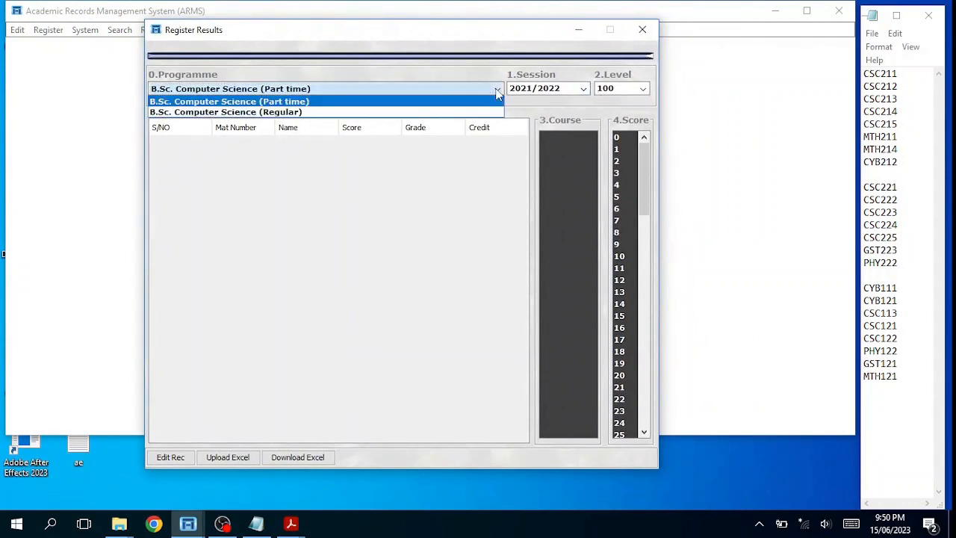
{"action": "left_click", "coordinate": [455, 112]}
{"action": "left_click", "coordinate": [583, 89]}
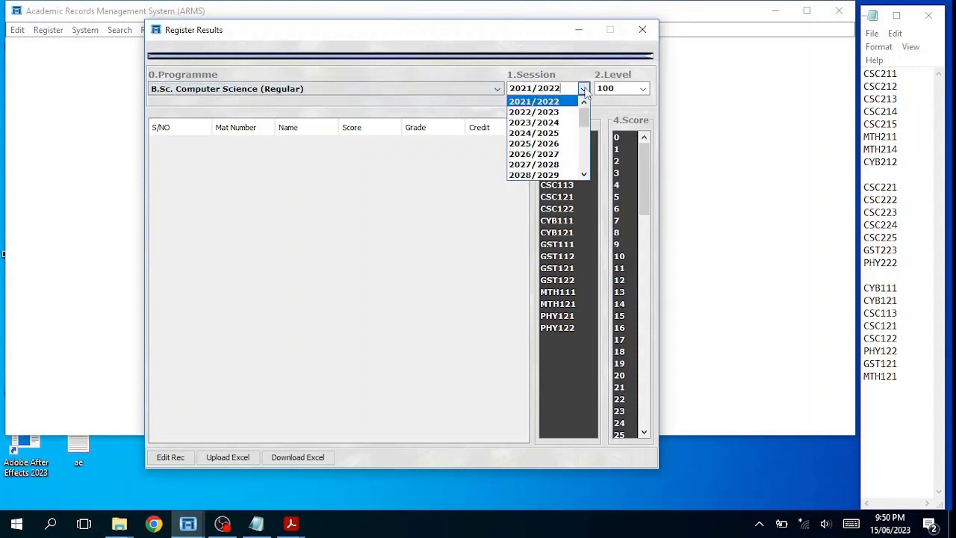
{"action": "left_click", "coordinate": [555, 113]}
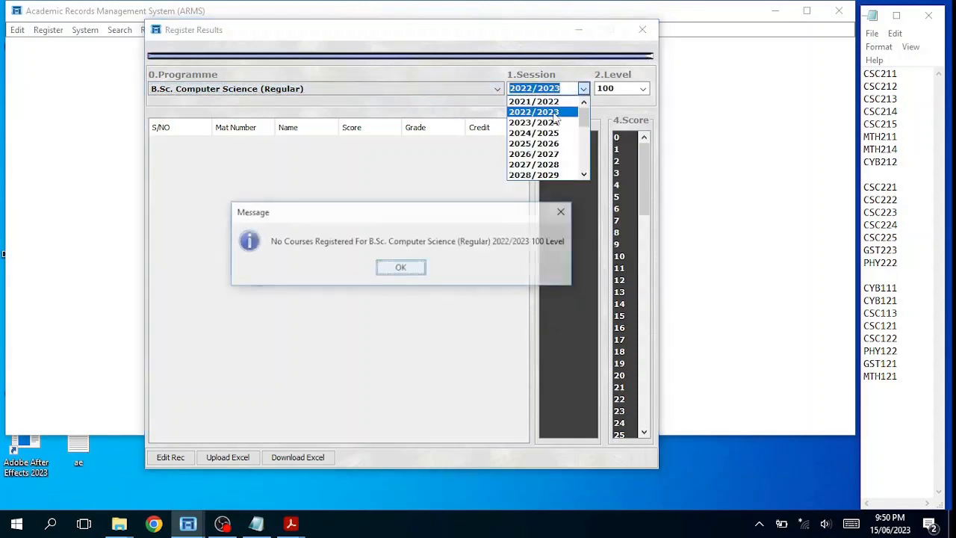
{"action": "left_click", "coordinate": [402, 268]}
{"action": "left_click", "coordinate": [644, 89]}
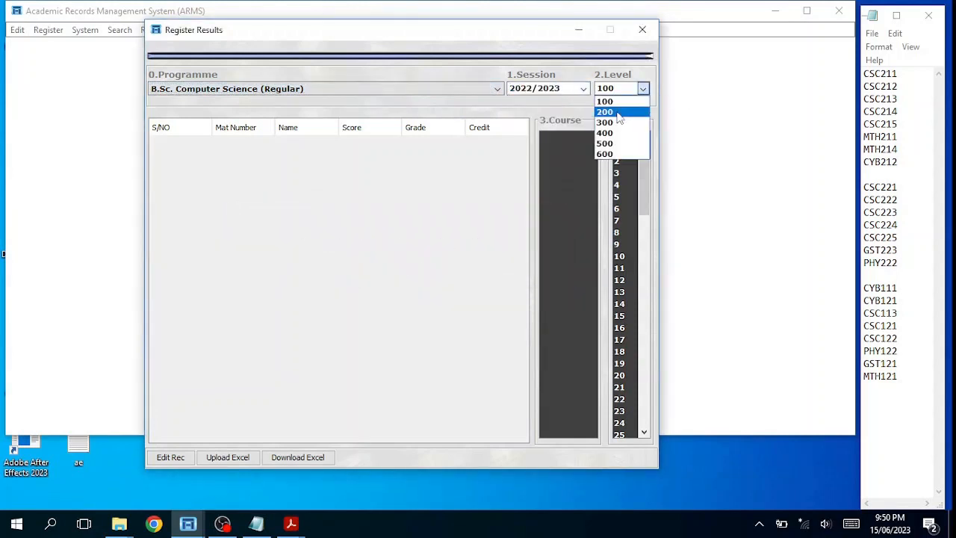
{"action": "left_click", "coordinate": [623, 111]}
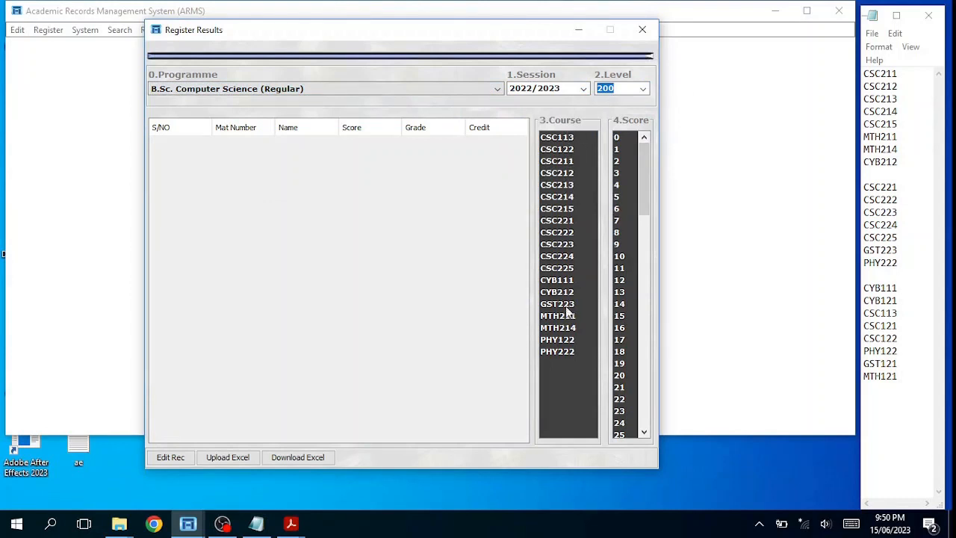
Load the CSC113 result list and resize its columns so the full matriculation numbers and names fit
{"action": "left_click", "coordinate": [564, 140]}
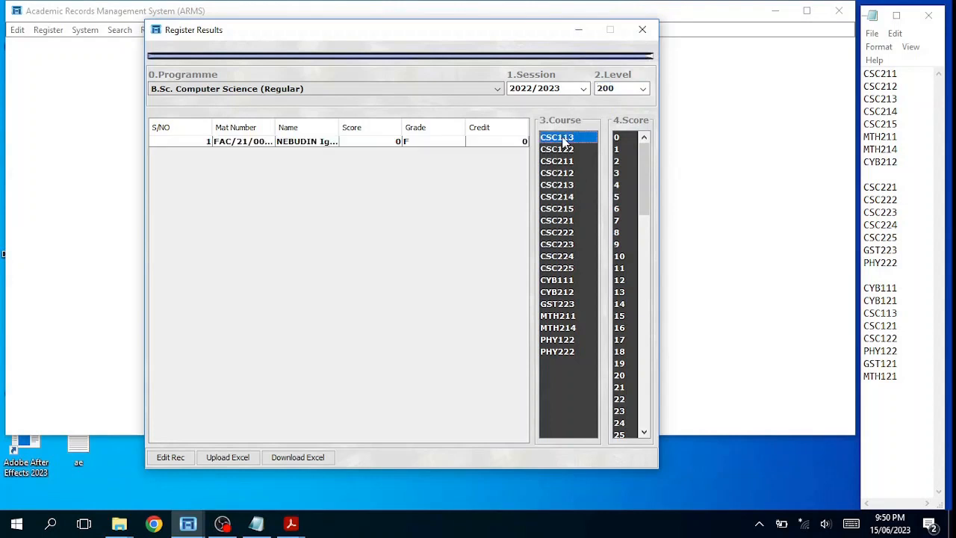
{"action": "left_click_drag", "start_coordinate": [210, 129], "coordinate": [191, 129]}
{"action": "left_click_drag", "start_coordinate": [259, 128], "coordinate": [281, 129]}
{"action": "left_click_drag", "start_coordinate": [340, 127], "coordinate": [430, 128]}
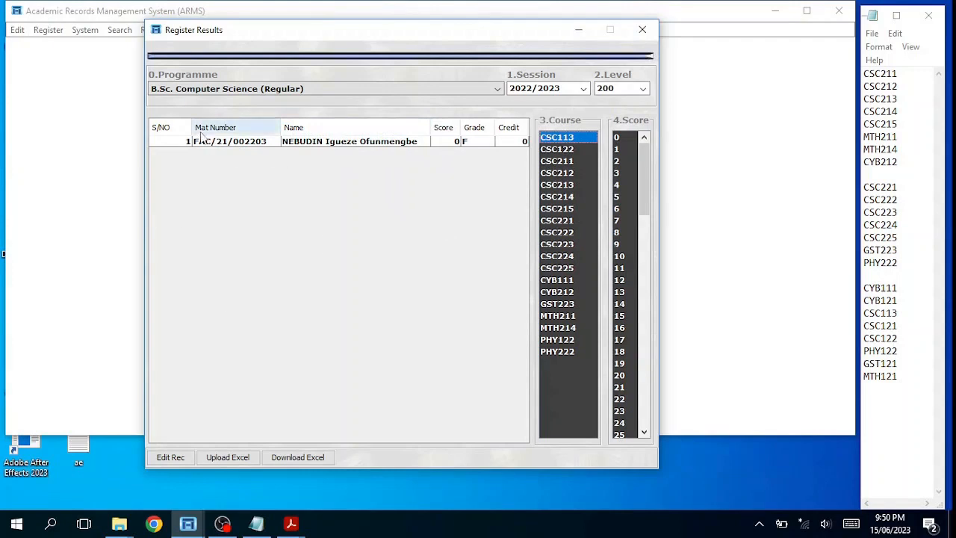
{"action": "left_click_drag", "start_coordinate": [191, 124], "coordinate": [182, 124]}
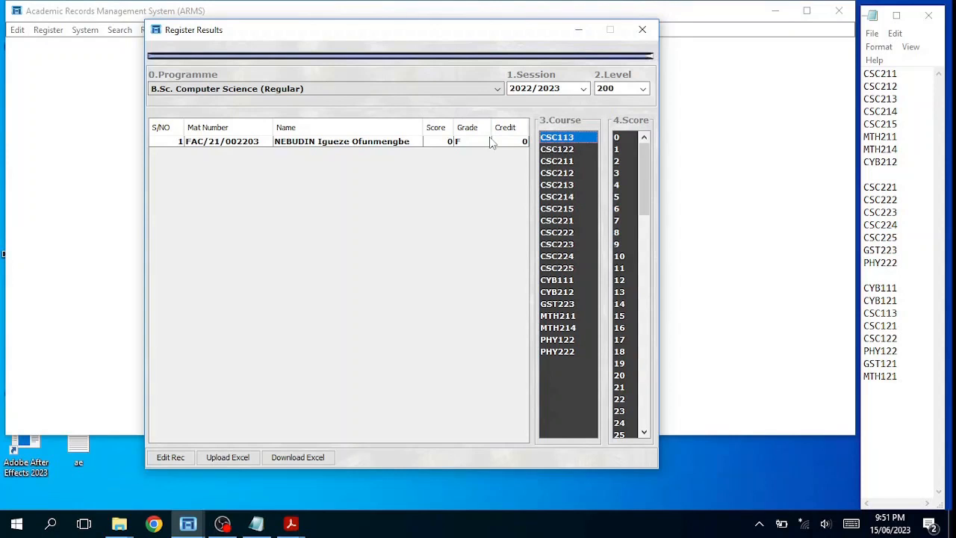
Check which students are registered for the outstanding courses CSC122, CYB111 and PHY122
{"action": "left_click", "coordinate": [566, 149]}
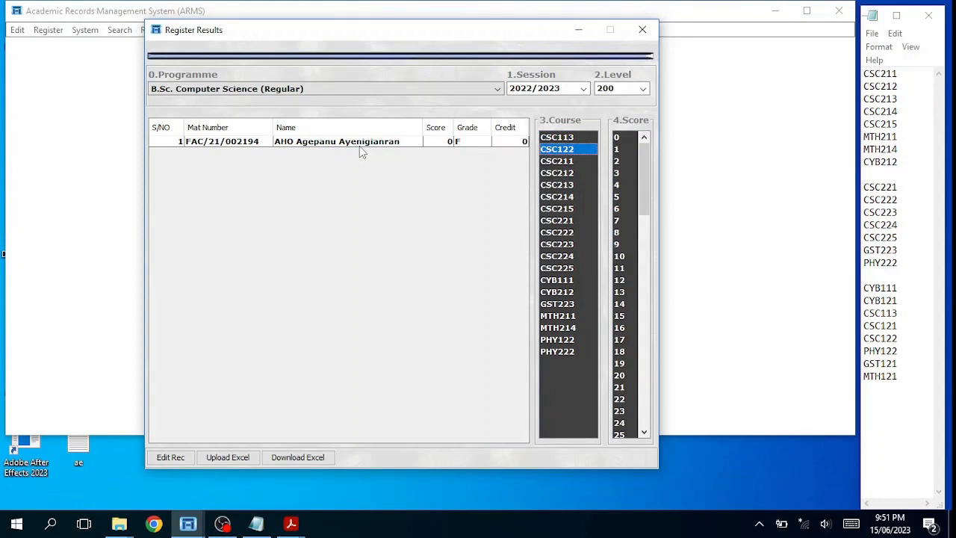
{"action": "left_click", "coordinate": [562, 282]}
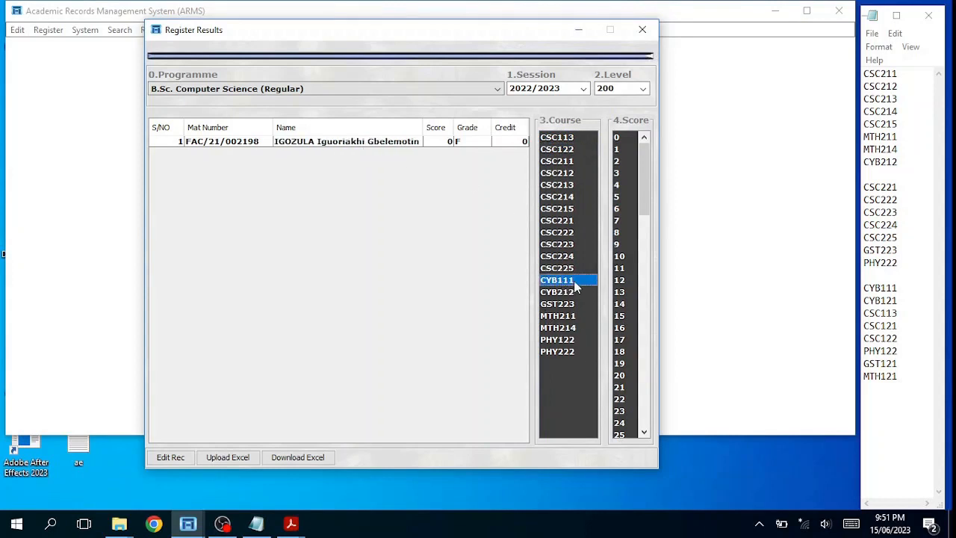
{"action": "left_click", "coordinate": [566, 343]}
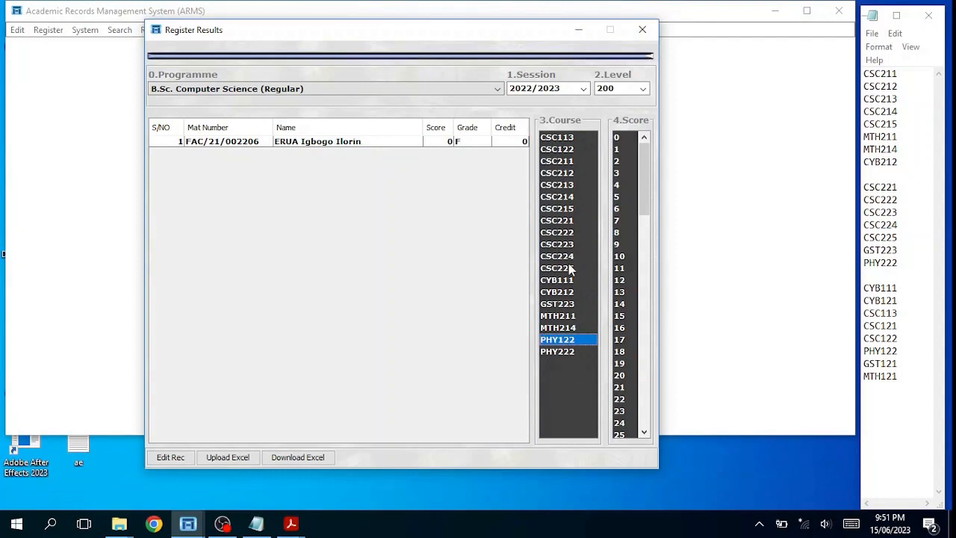
Review the student lists for the 200-level courses CSC211 to CSC215 and CSC221 to CSC223
{"action": "left_click", "coordinate": [568, 162]}
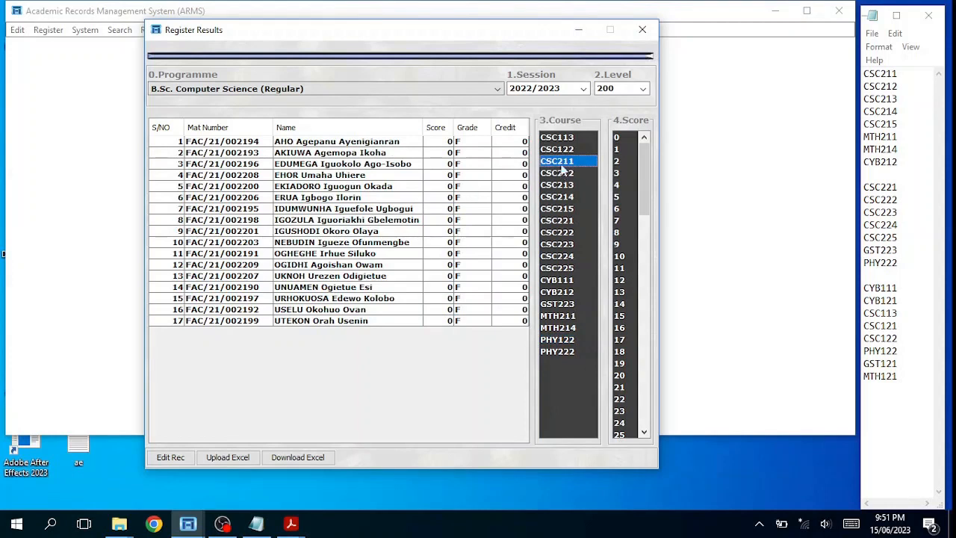
{"action": "left_click", "coordinate": [562, 174]}
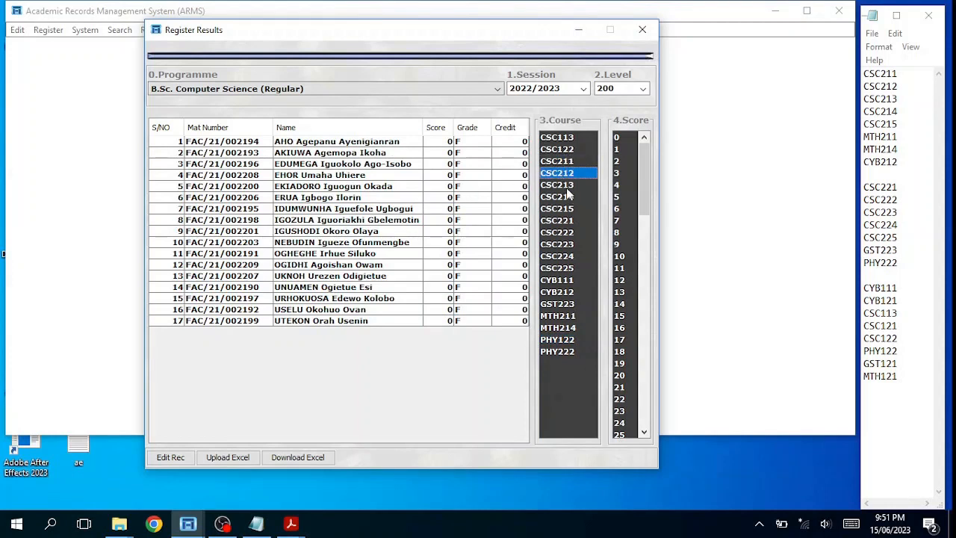
{"action": "left_click", "coordinate": [567, 188]}
{"action": "left_click", "coordinate": [565, 196]}
{"action": "left_click", "coordinate": [571, 210]}
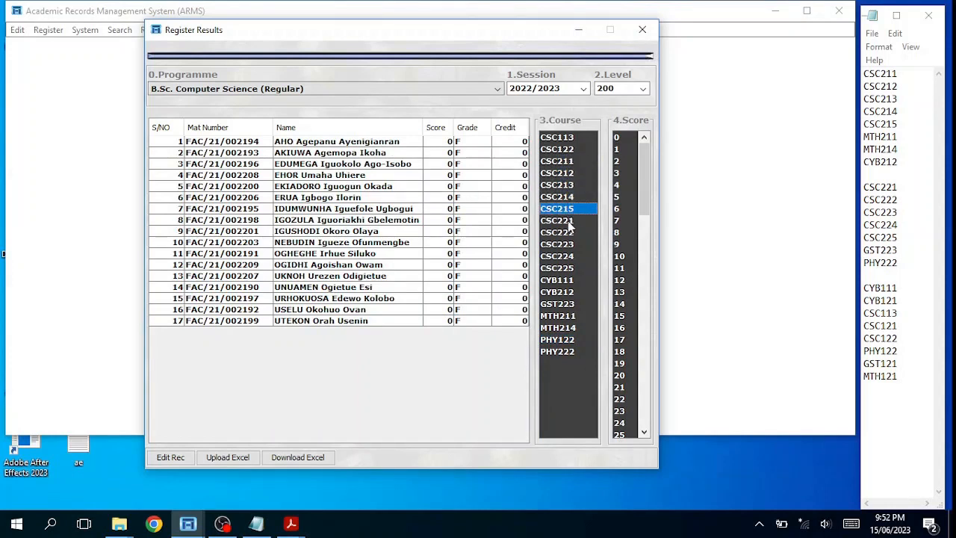
{"action": "left_click", "coordinate": [570, 222]}
{"action": "left_click", "coordinate": [568, 234]}
{"action": "left_click", "coordinate": [560, 246]}
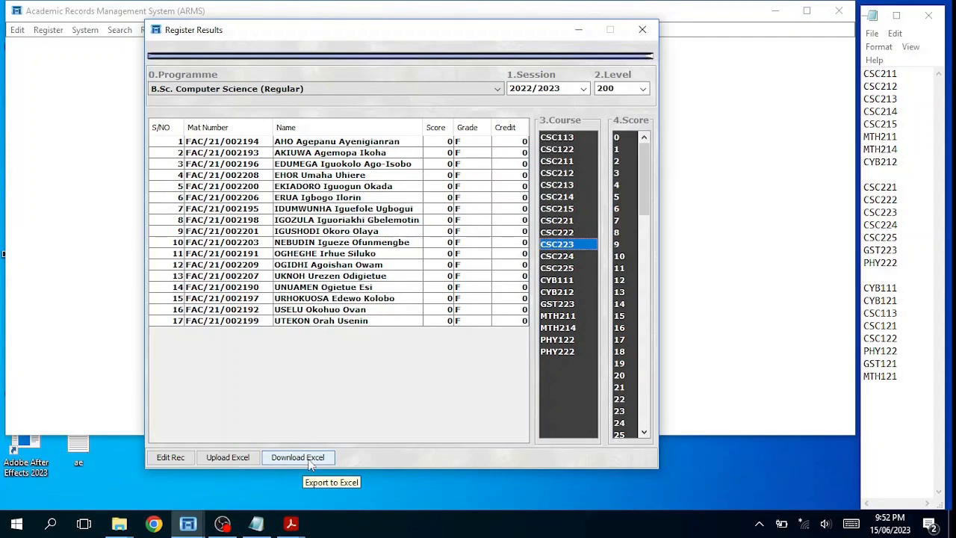
Minimize the main ARMS window and arrange the Register Results window beside File Explorer's 100L folder window
{"action": "left_click", "coordinate": [777, 15]}
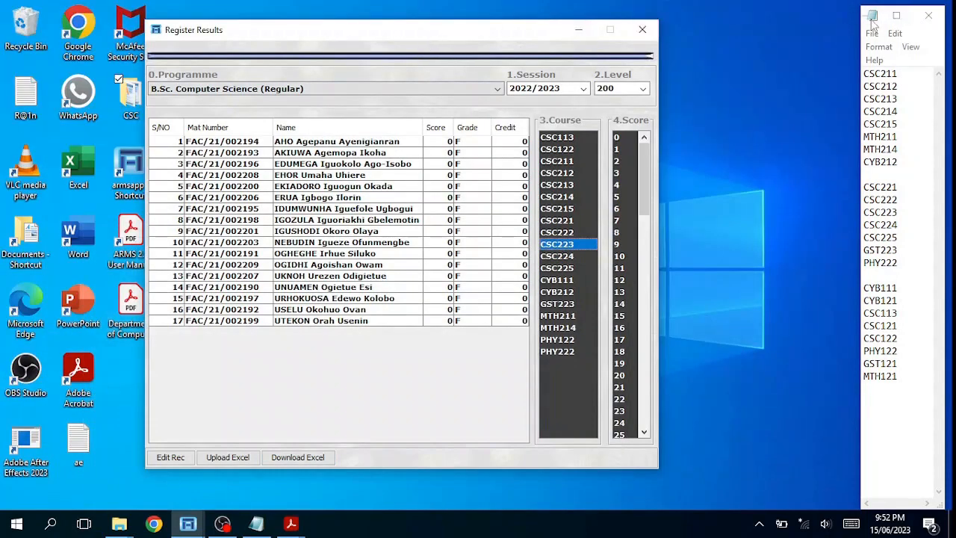
{"action": "left_click_drag", "start_coordinate": [414, 35], "coordinate": [308, 34]}
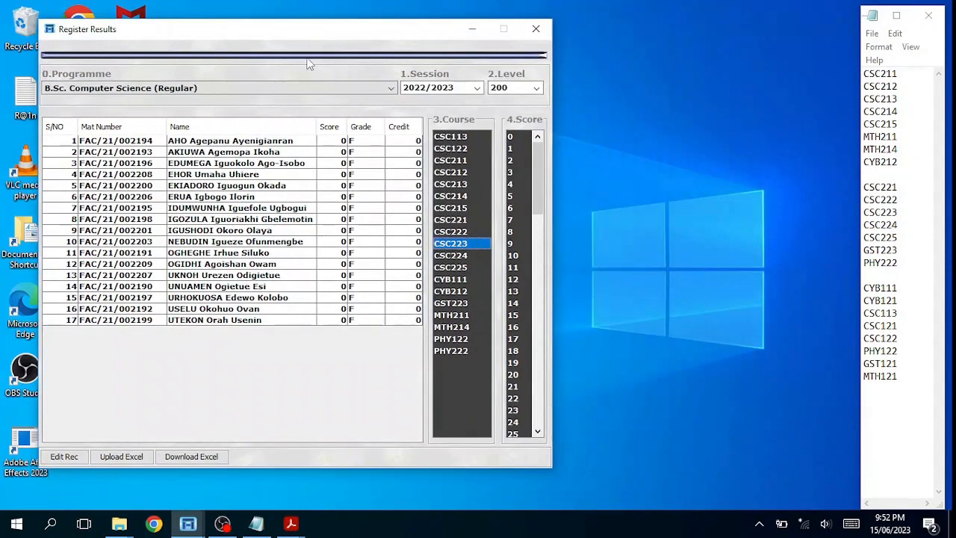
{"action": "mouse_move", "coordinate": [119, 523]}
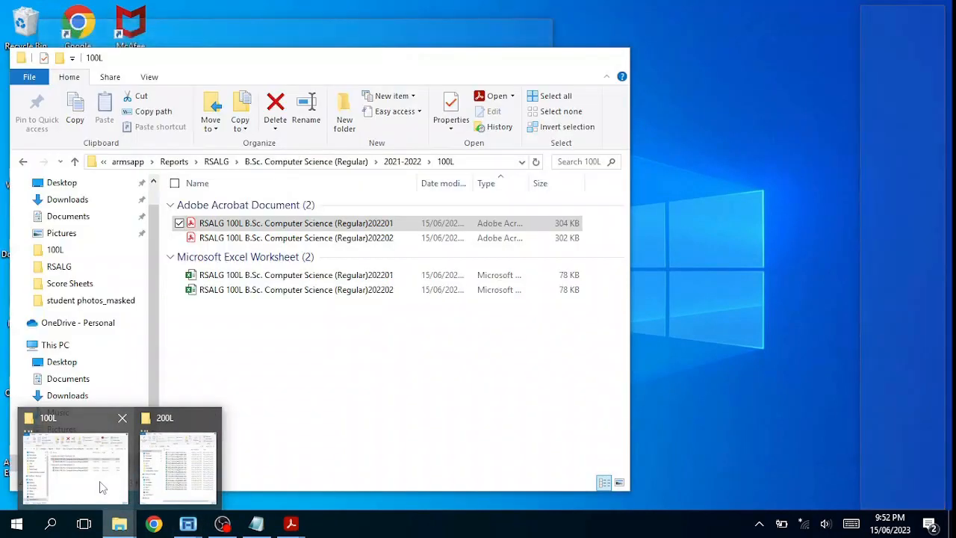
{"action": "left_click", "coordinate": [102, 488]}
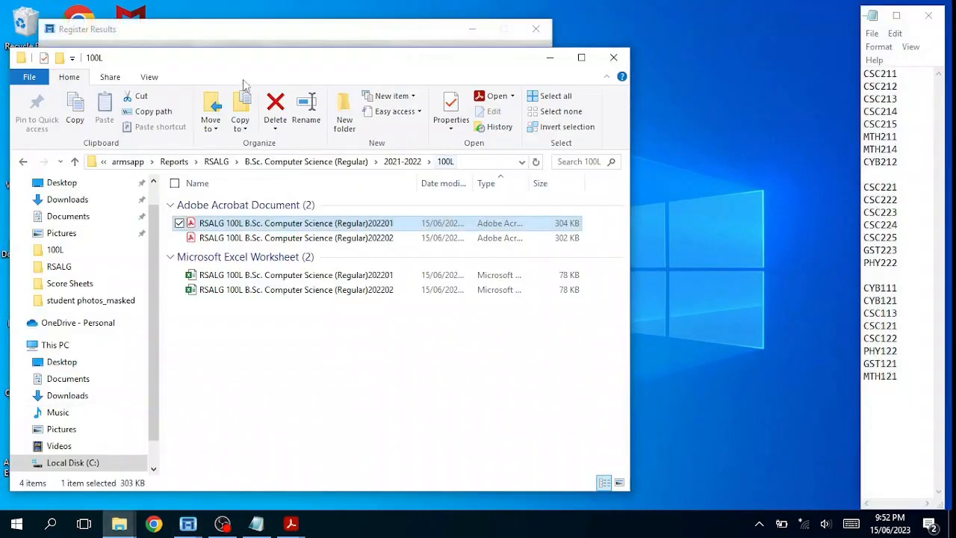
{"action": "left_click_drag", "start_coordinate": [308, 68], "coordinate": [583, 50]}
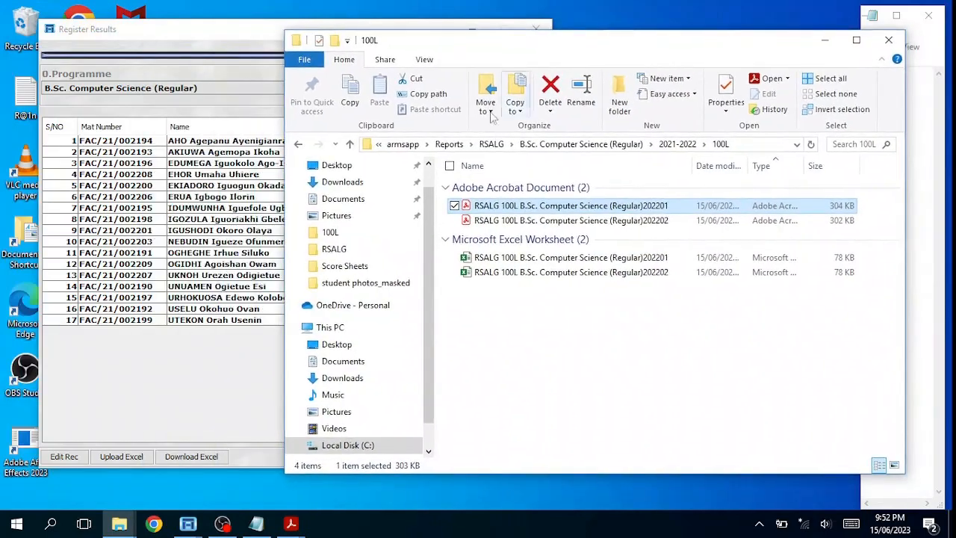
Navigate up from the 100L folder to the armsapp folder and open its Score Sheets folder
{"action": "left_click", "coordinate": [474, 147]}
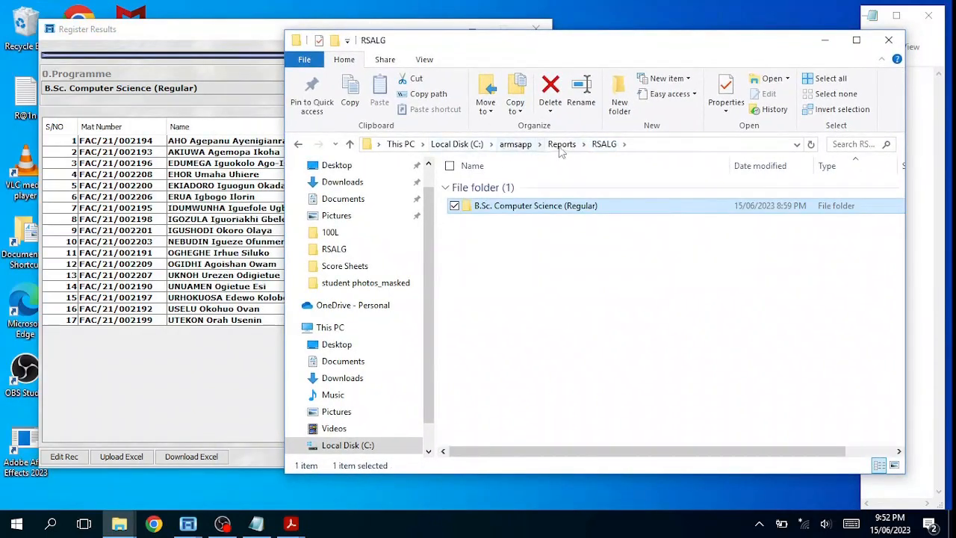
{"action": "left_click", "coordinate": [557, 144]}
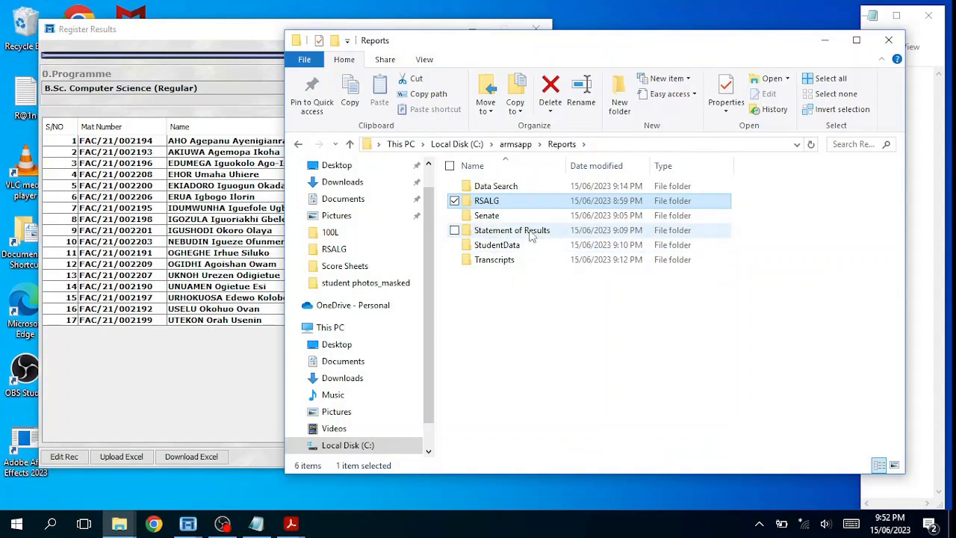
{"action": "left_click", "coordinate": [513, 144]}
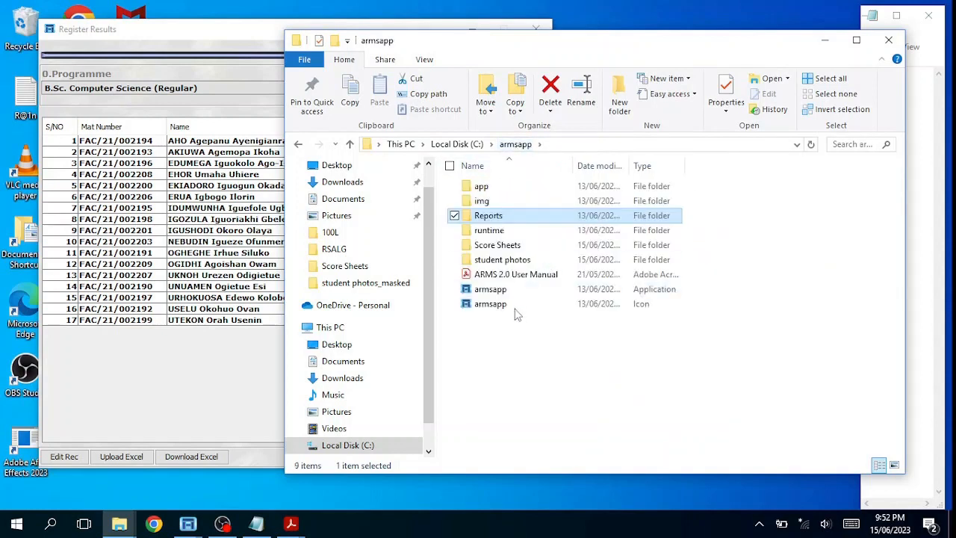
{"action": "double_click", "coordinate": [516, 246]}
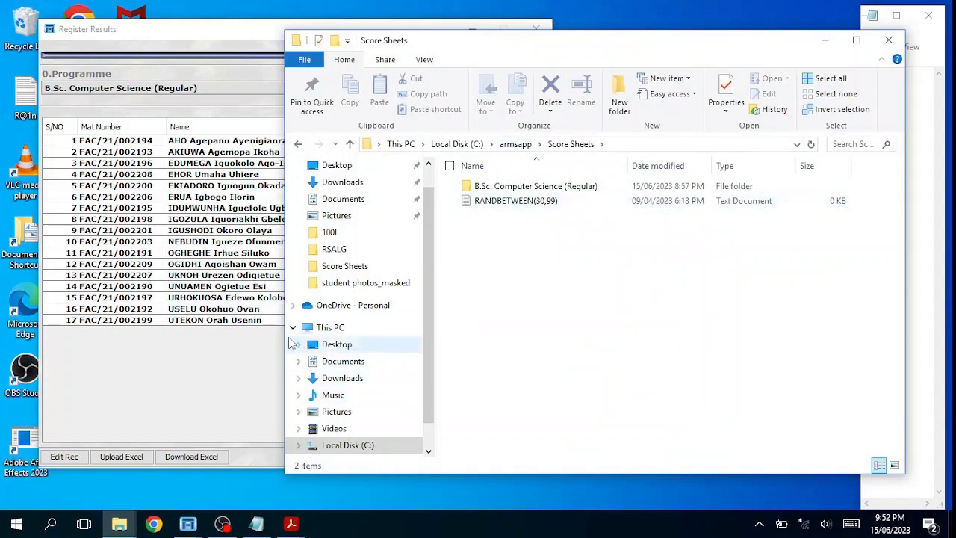
Narrow the Score Sheets folder window, arrange it beside the Register Results window, and select course CSC113
{"action": "left_click_drag", "start_coordinate": [285, 337], "coordinate": [490, 364]}
{"action": "left_click_drag", "start_coordinate": [418, 46], "coordinate": [396, 30]}
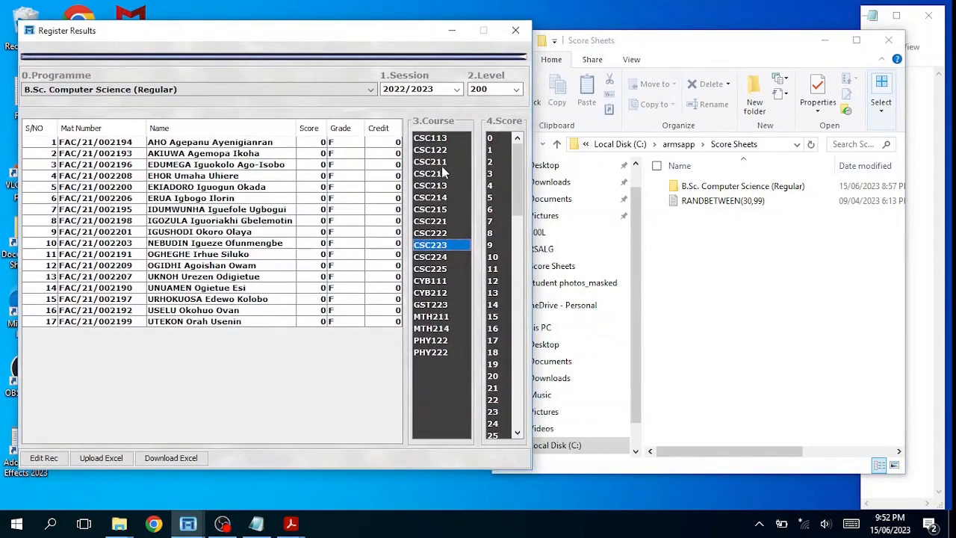
{"action": "left_click", "coordinate": [438, 139]}
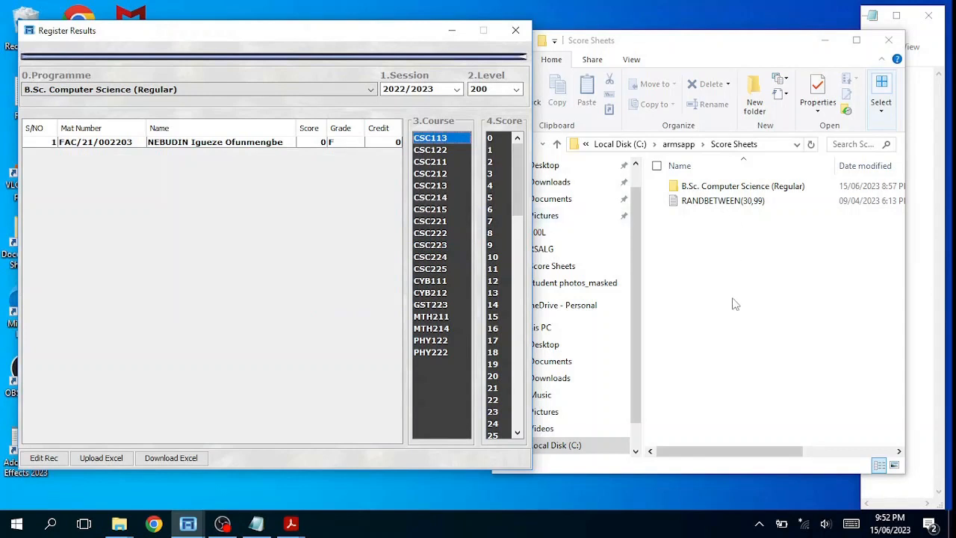
{"action": "left_click_drag", "start_coordinate": [620, 52], "coordinate": [648, 43]}
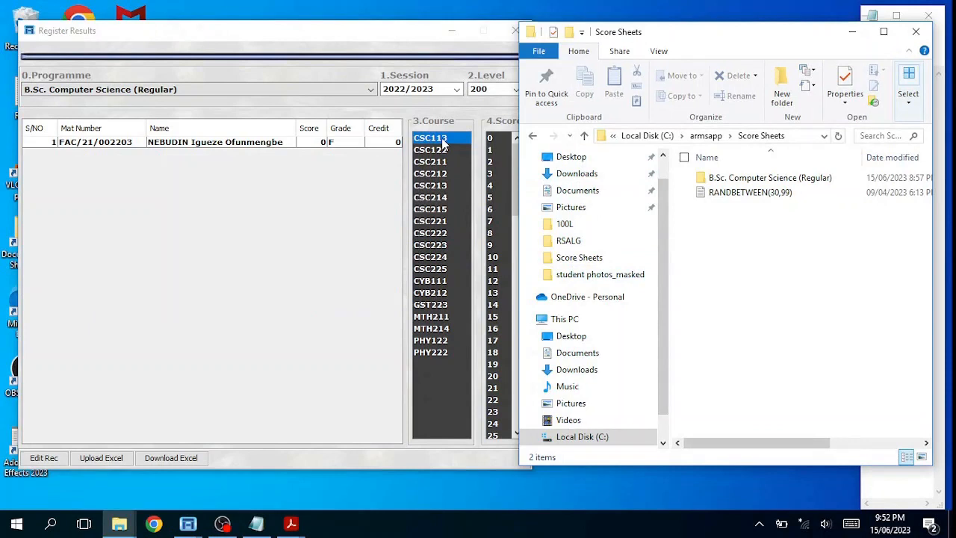
Download the Excel score sheets for courses CSC113, CSC122, CSC211 and CSC212
{"action": "left_click", "coordinate": [181, 463]}
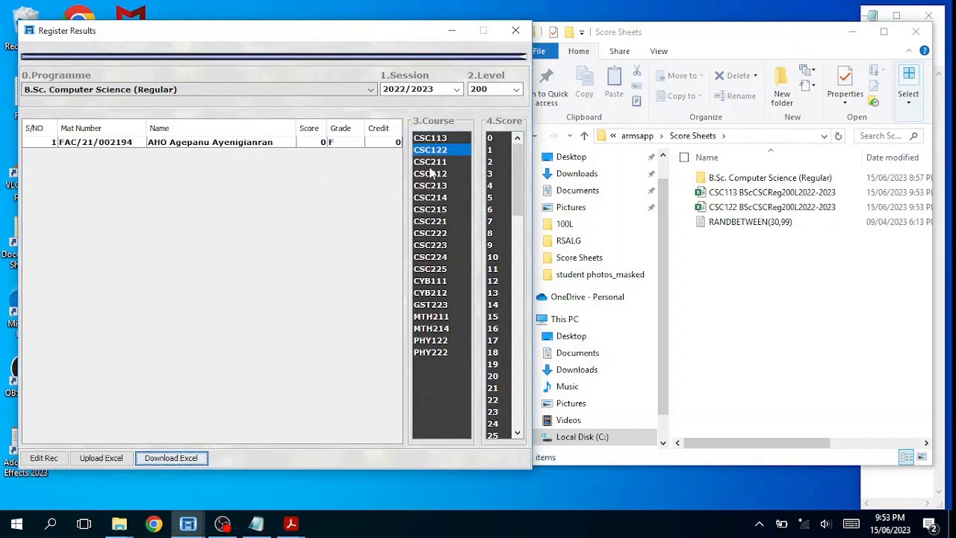
{"action": "left_click", "coordinate": [436, 162]}
{"action": "left_click", "coordinate": [179, 458]}
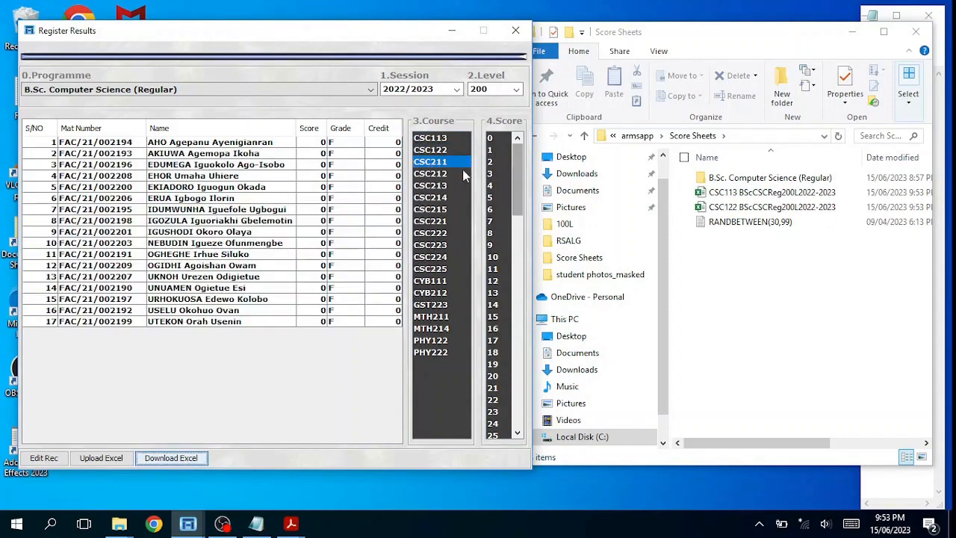
{"action": "left_click", "coordinate": [431, 174]}
{"action": "left_click", "coordinate": [180, 457]}
Download the Excel score sheets for the remaining courses in the list, from CSC213 through PHY222
{"action": "left_click", "coordinate": [436, 187]}
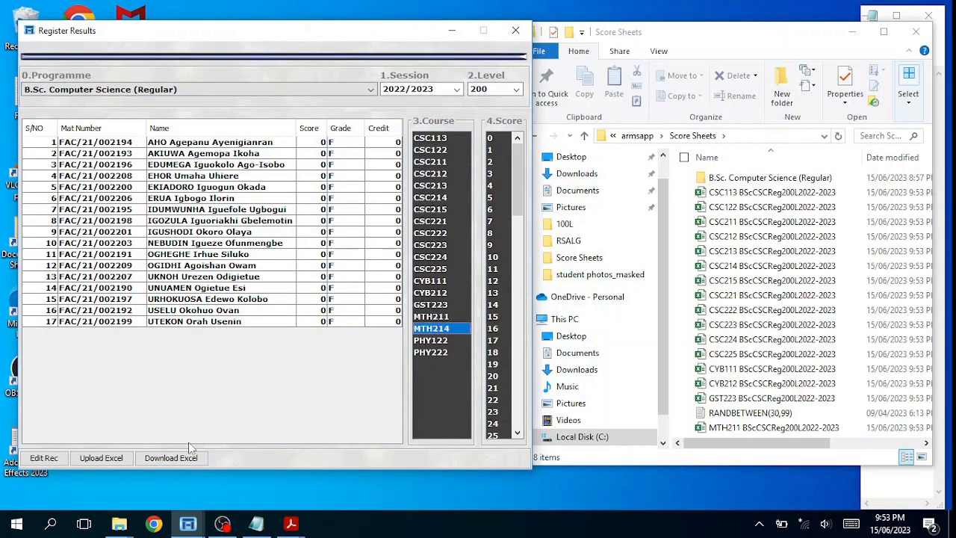
{"action": "left_click", "coordinate": [190, 459]}
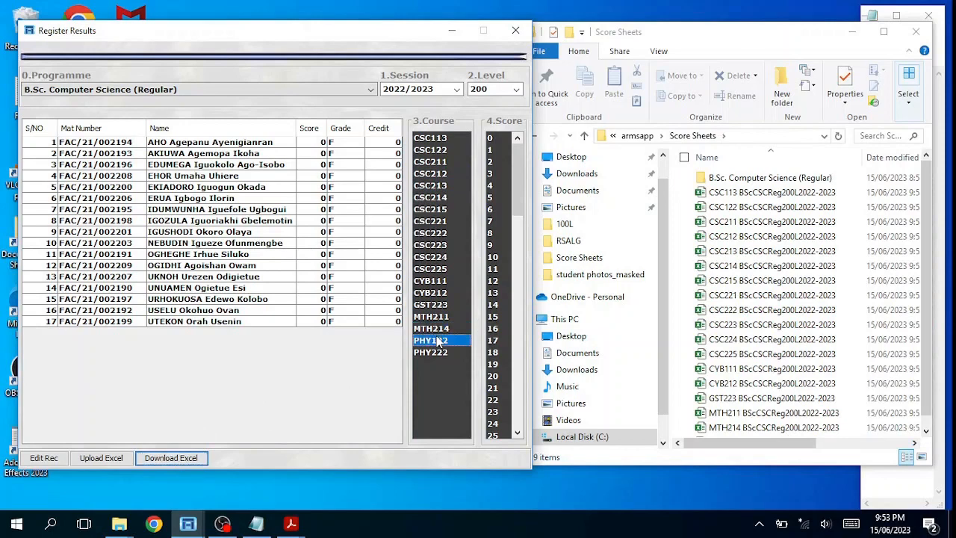
{"action": "left_click", "coordinate": [431, 339]}
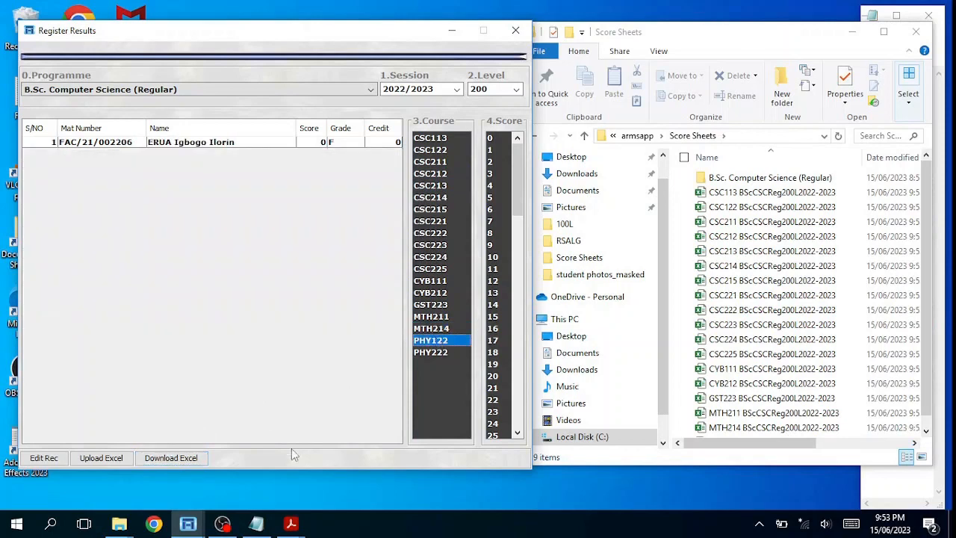
{"action": "left_click", "coordinate": [433, 351]}
{"action": "left_click", "coordinate": [171, 458]}
Look through the downloaded course score sheet files in the Score Sheets folder
{"action": "scroll", "coordinate": [835, 394], "scroll_direction": "down", "scroll_amount": 1}
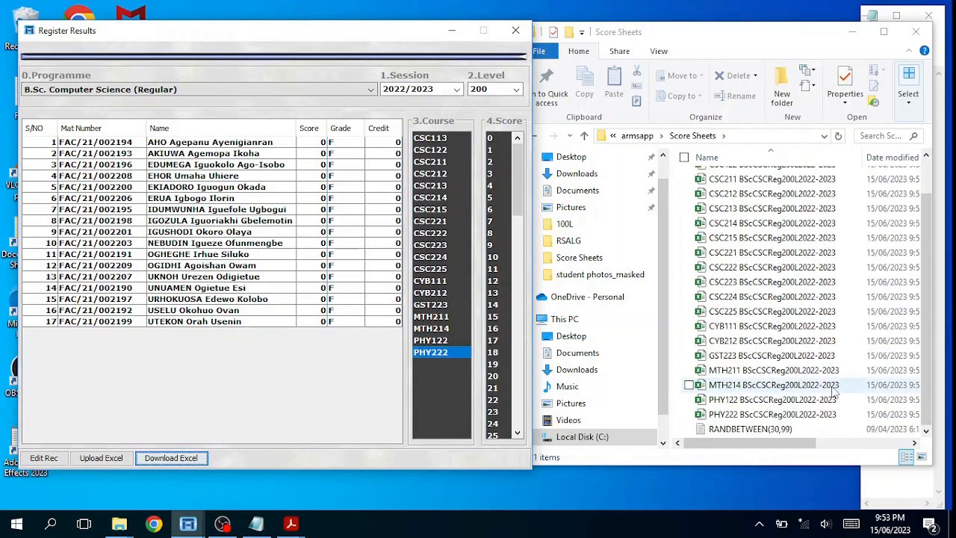
{"action": "scroll", "coordinate": [838, 391], "scroll_direction": "up", "scroll_amount": 1}
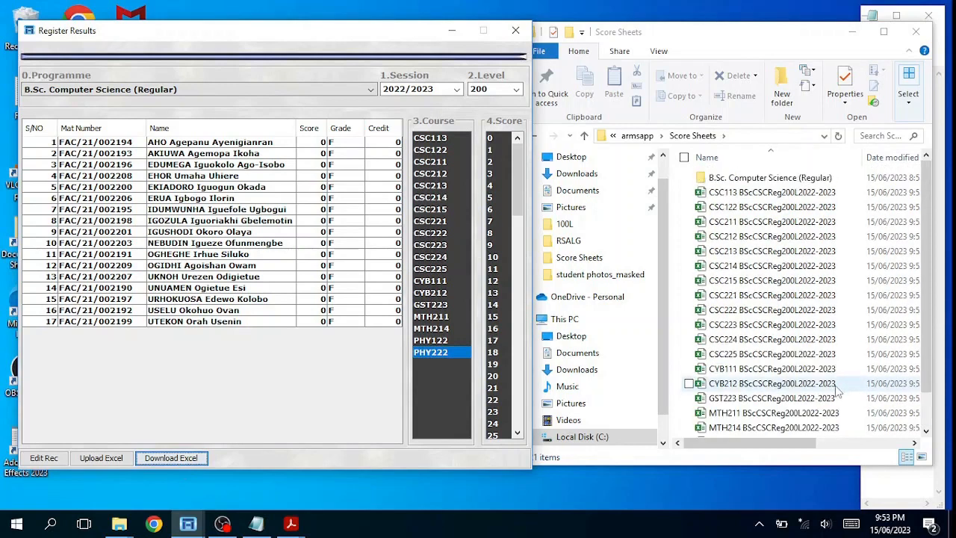
{"action": "scroll", "coordinate": [836, 390], "scroll_direction": "down", "scroll_amount": 1}
{"action": "scroll", "coordinate": [837, 390], "scroll_direction": "up", "scroll_amount": 1}
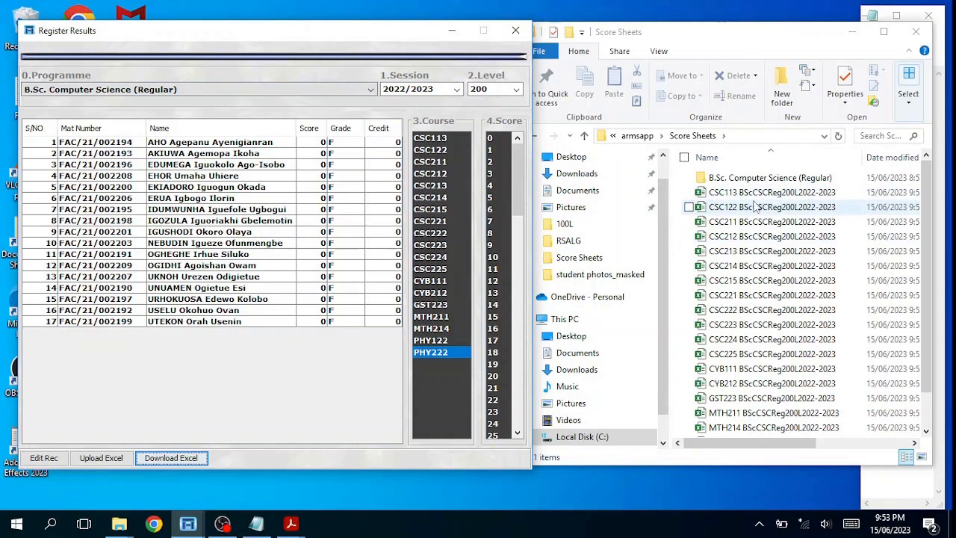
{"action": "scroll", "coordinate": [753, 276], "scroll_direction": "down", "scroll_amount": 1}
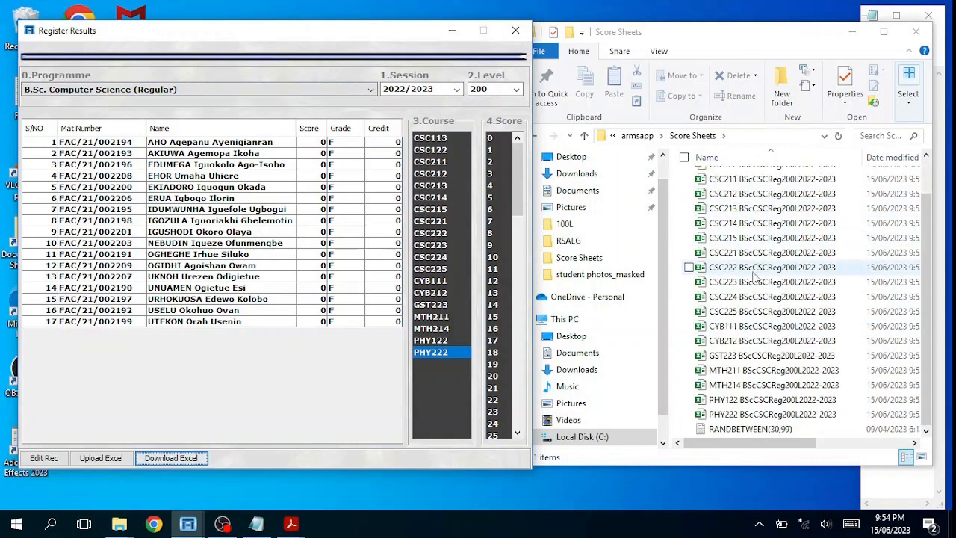
{"action": "scroll", "coordinate": [755, 277], "scroll_direction": "up", "scroll_amount": 1}
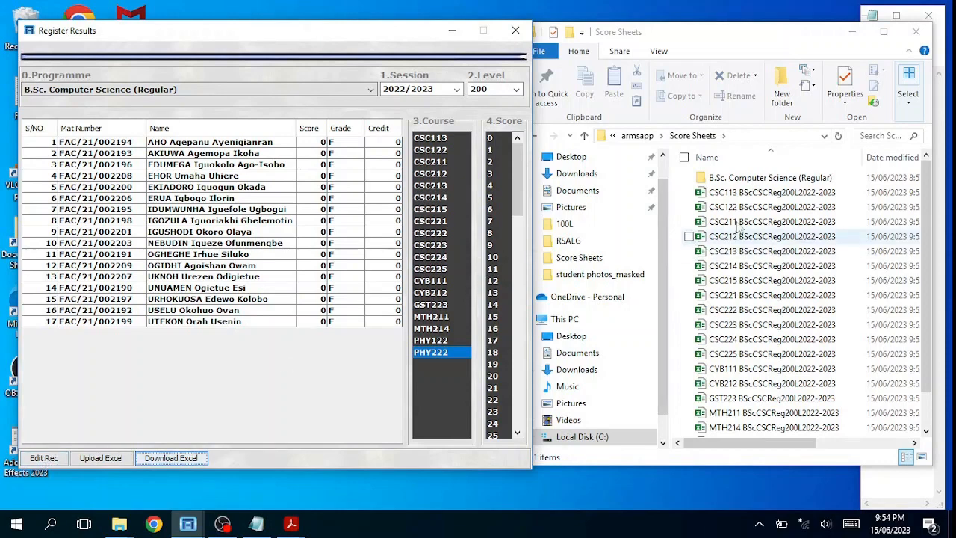
Inspect the CSC113 and CSC122 score sheets in Excel, closing each one, and open the CSC211 score sheet
{"action": "double_click", "coordinate": [757, 193]}
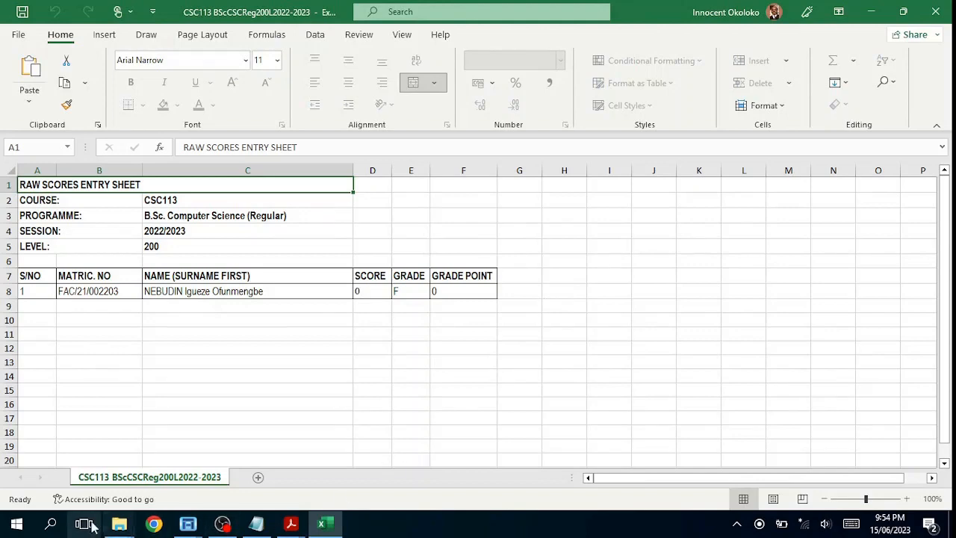
{"action": "left_click", "coordinate": [935, 12]}
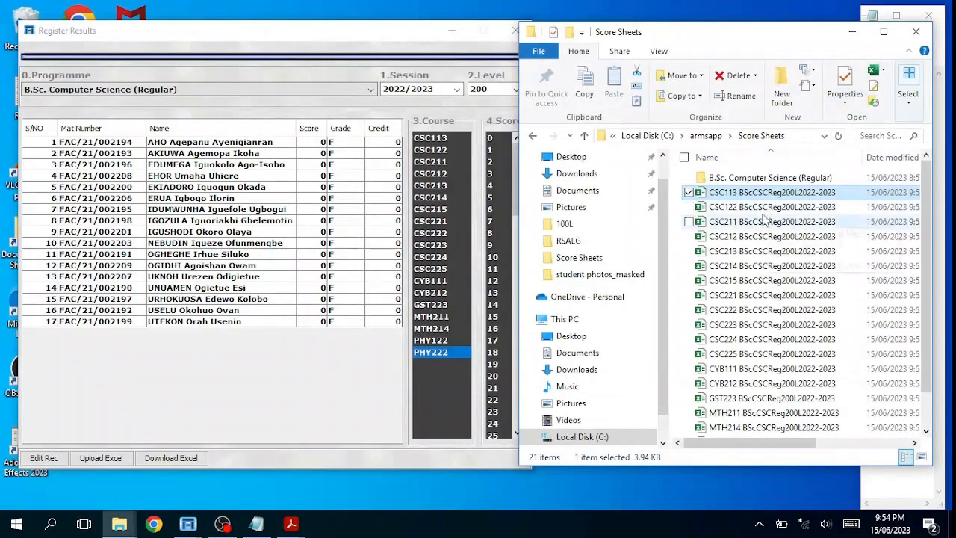
{"action": "double_click", "coordinate": [761, 208]}
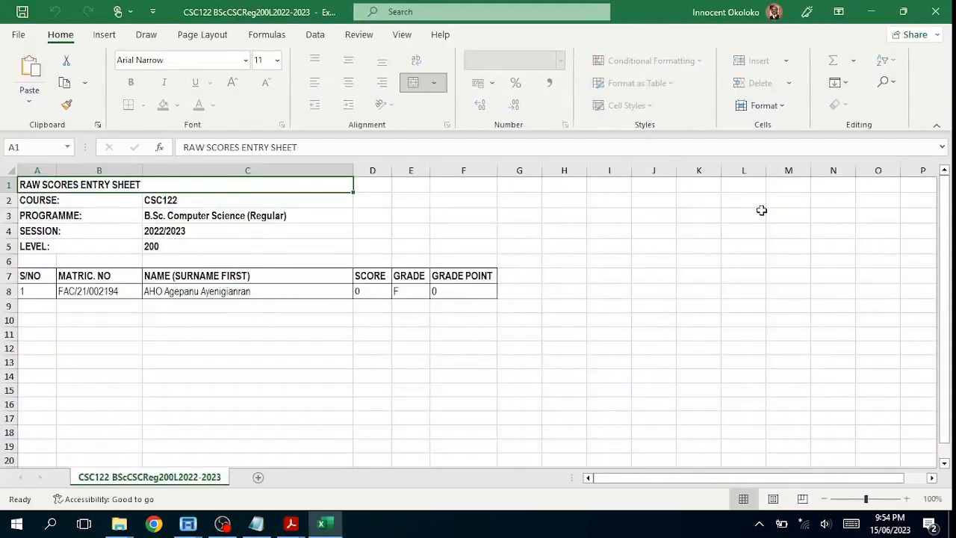
{"action": "left_click", "coordinate": [935, 12]}
{"action": "double_click", "coordinate": [755, 223]}
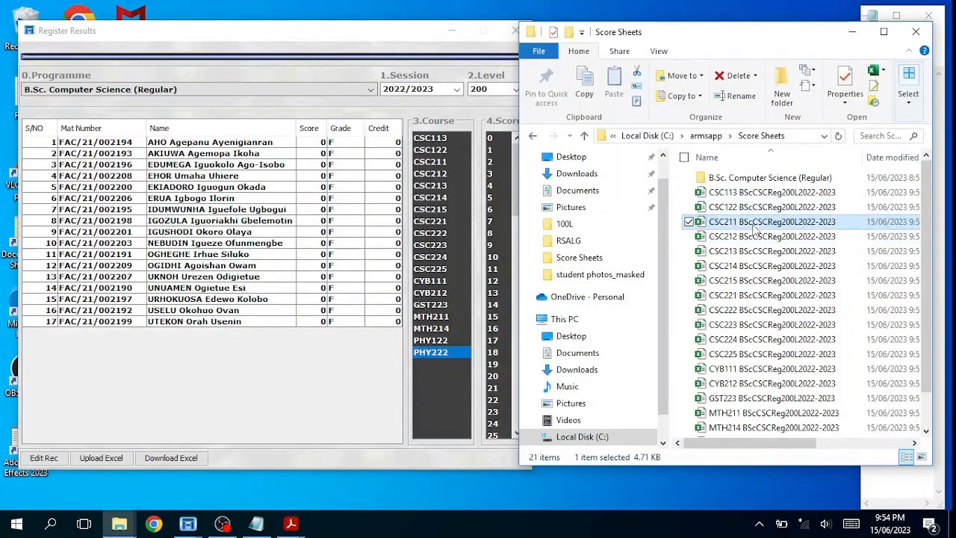